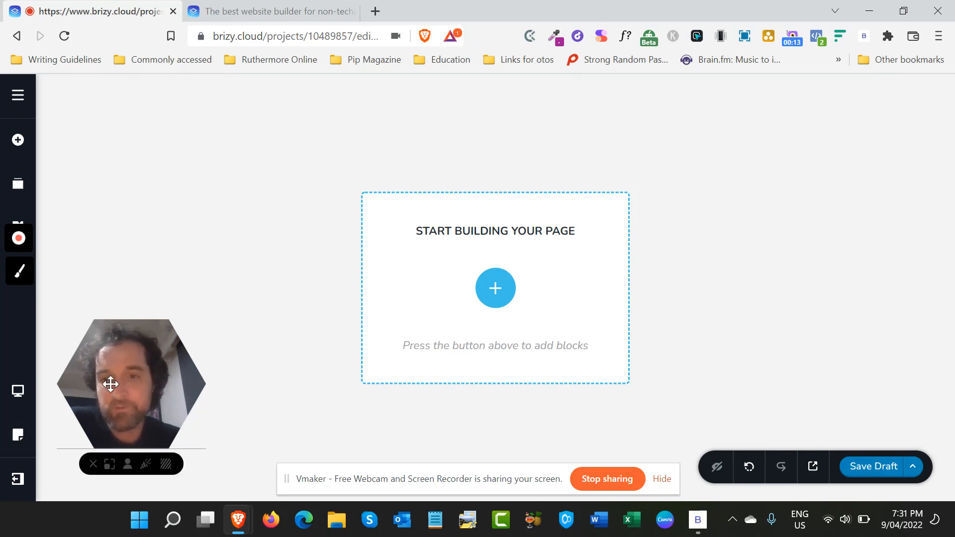
left_click_drag(107, 384, 846, 330)
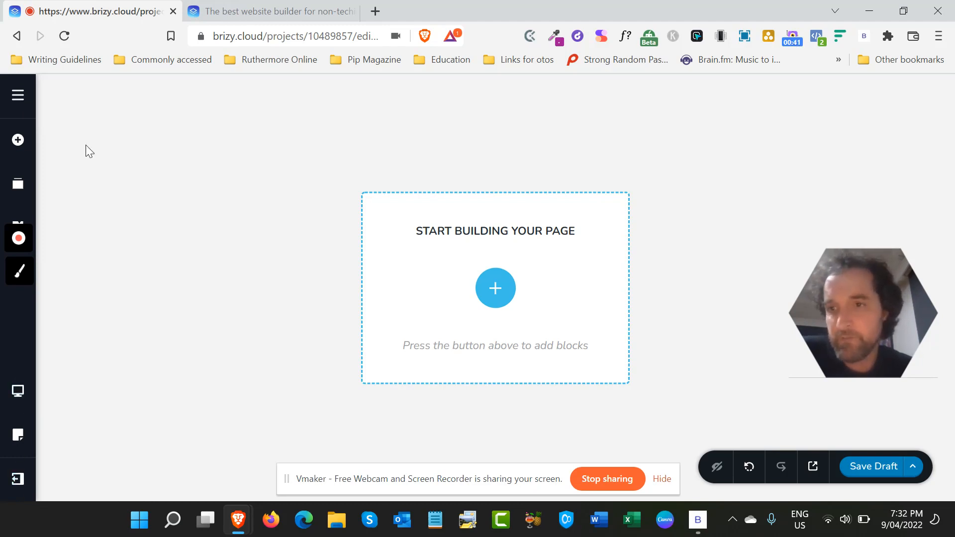
- Examine the project settings for SEO, sharing, system pages, translation, custom CSS, code injection, webhooks and redirects, and return to the page
left_click(24, 102)
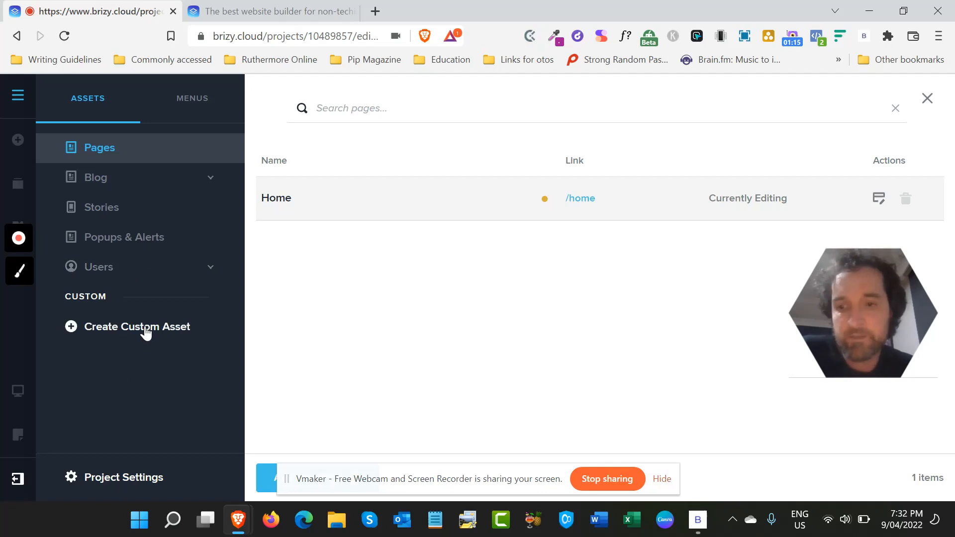
left_click(117, 480)
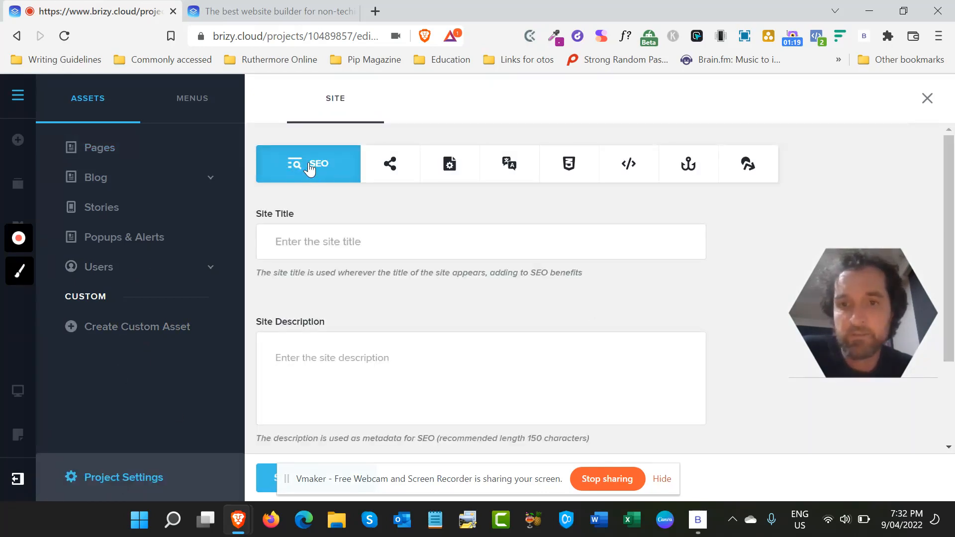
left_click(402, 169)
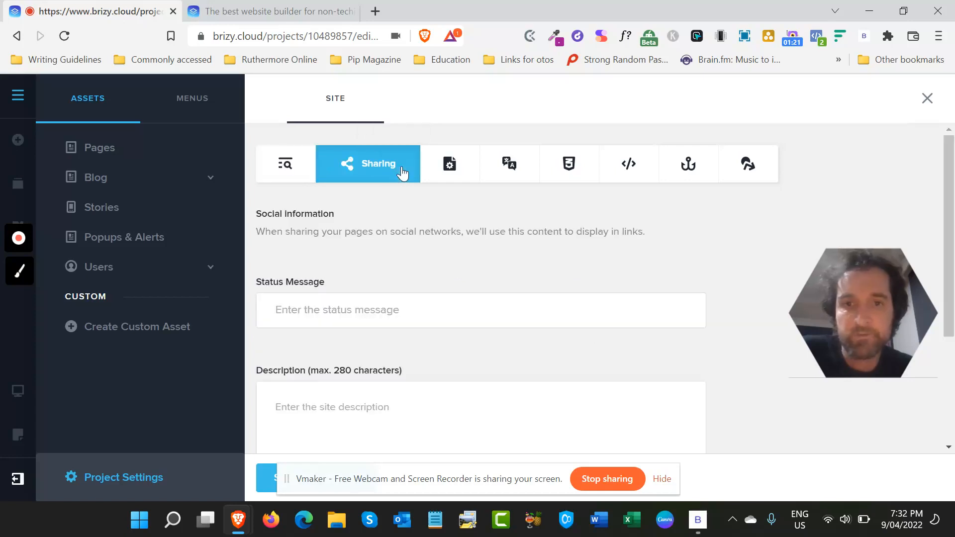
left_click(462, 168)
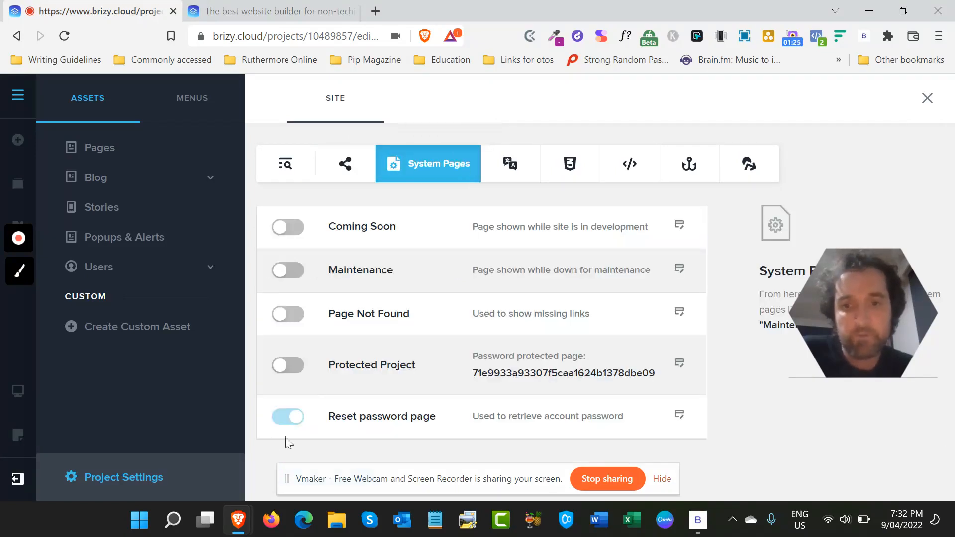
left_click(511, 176)
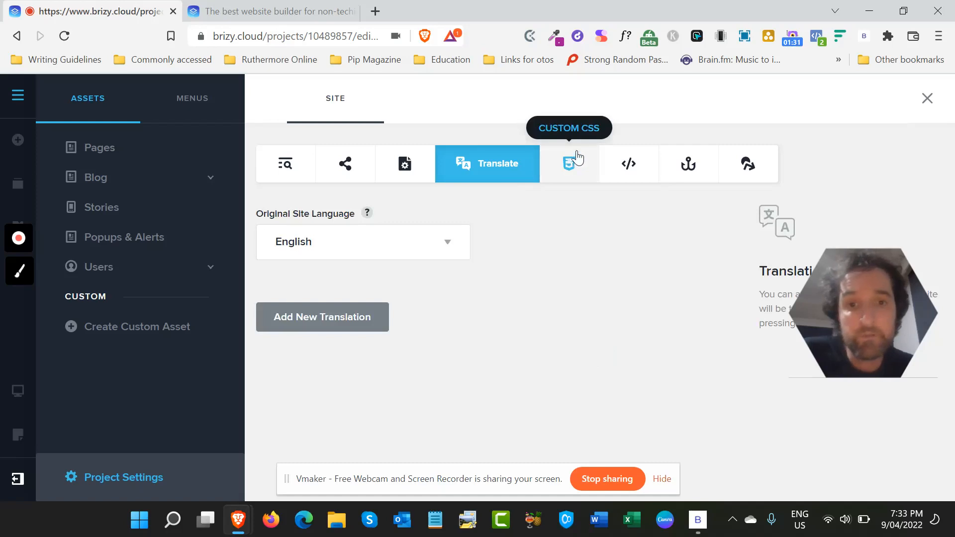
left_click(567, 169)
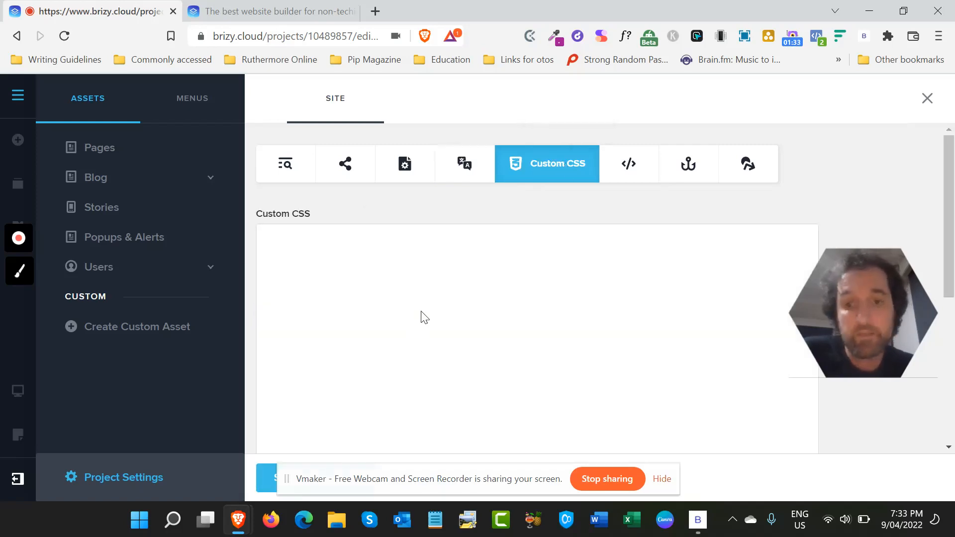
scroll(417, 337, "down", 1)
scroll(417, 337, "up", 1)
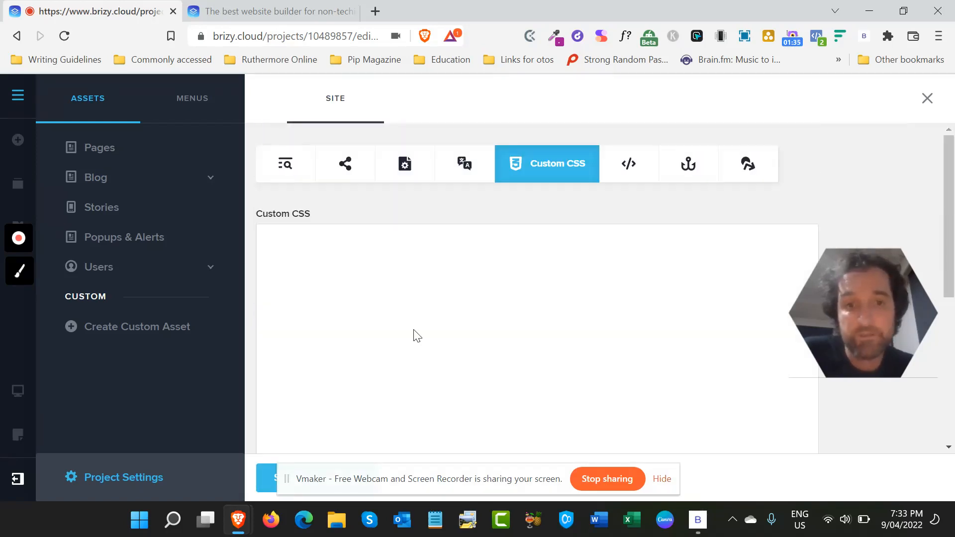
left_click(630, 169)
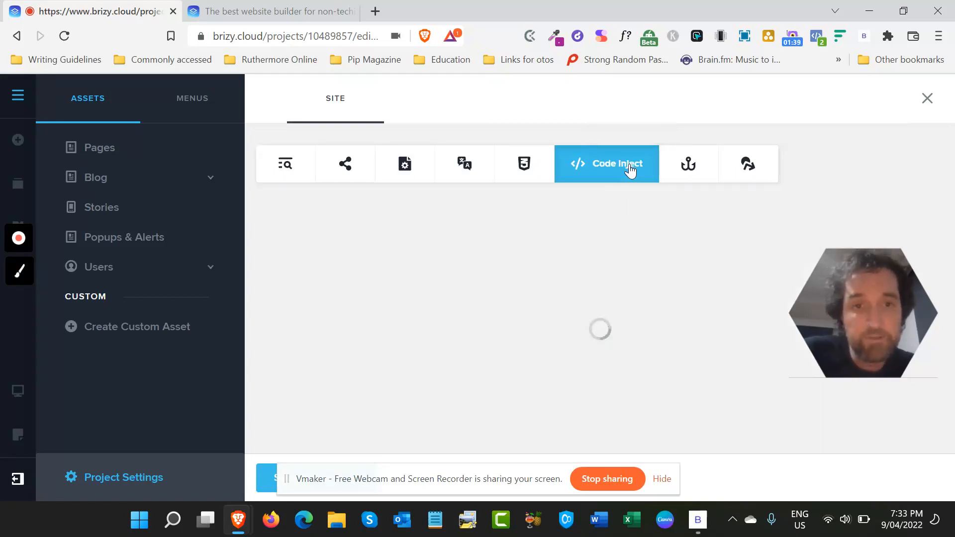
left_click(687, 165)
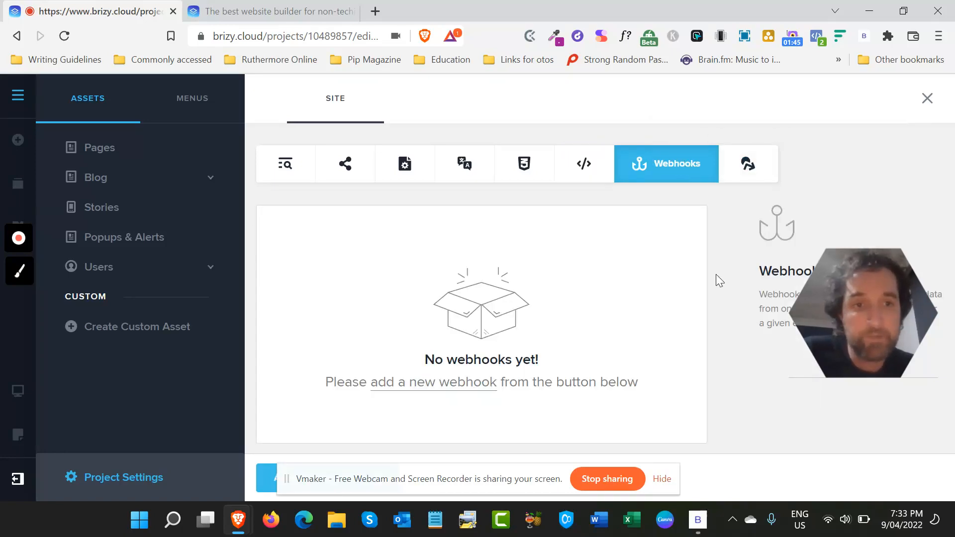
left_click(754, 177)
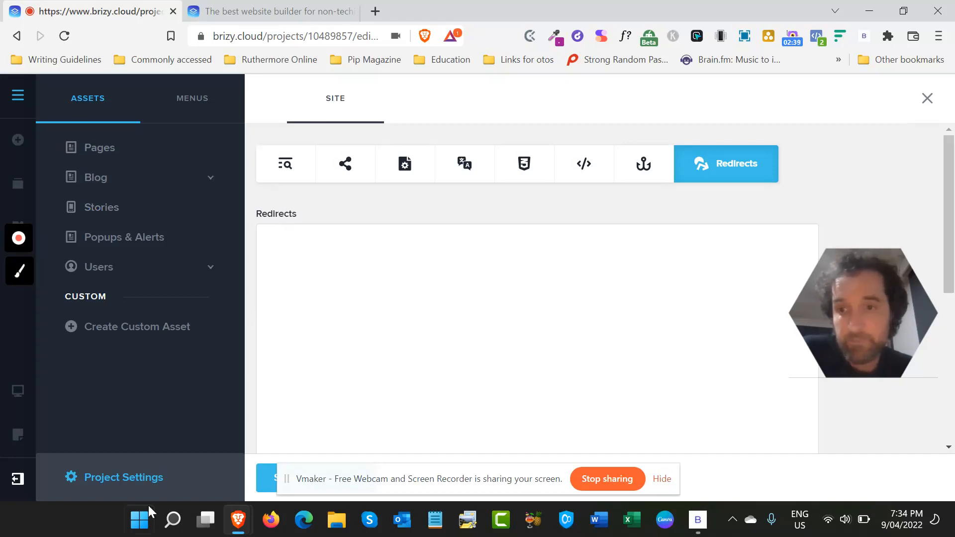
left_click(17, 97)
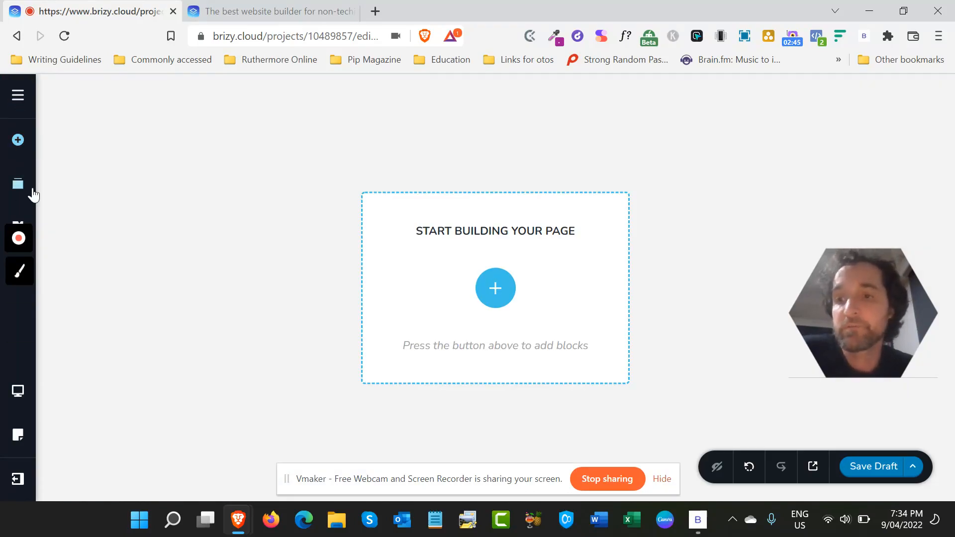
- Hide the screen-sharing notice and examine the available page elements through to the Grid and Social groups
mouse_move(30, 230)
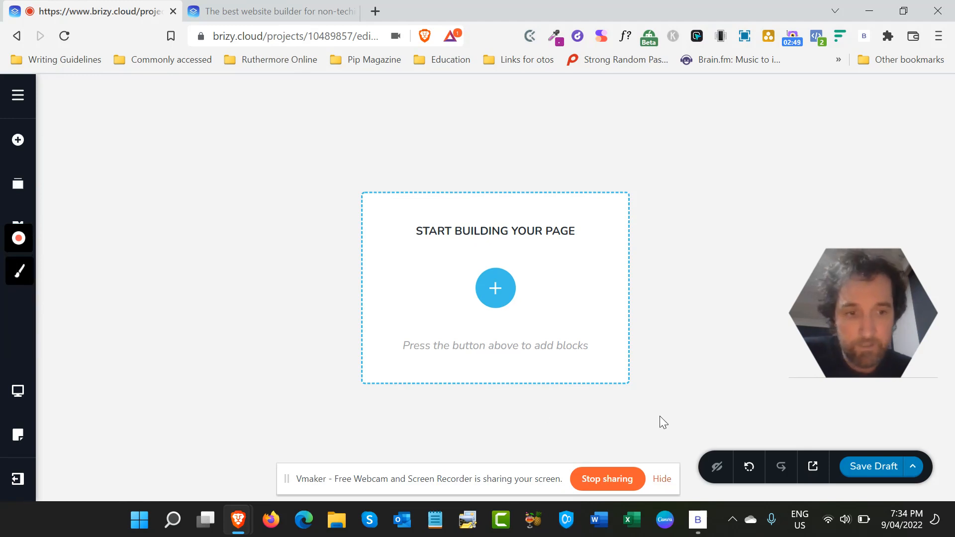
left_click(663, 484)
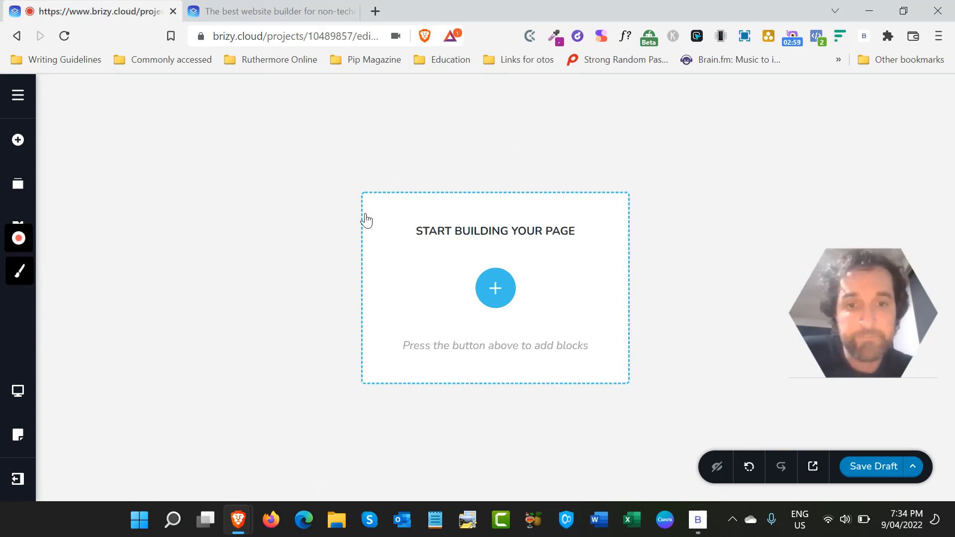
left_click(17, 141)
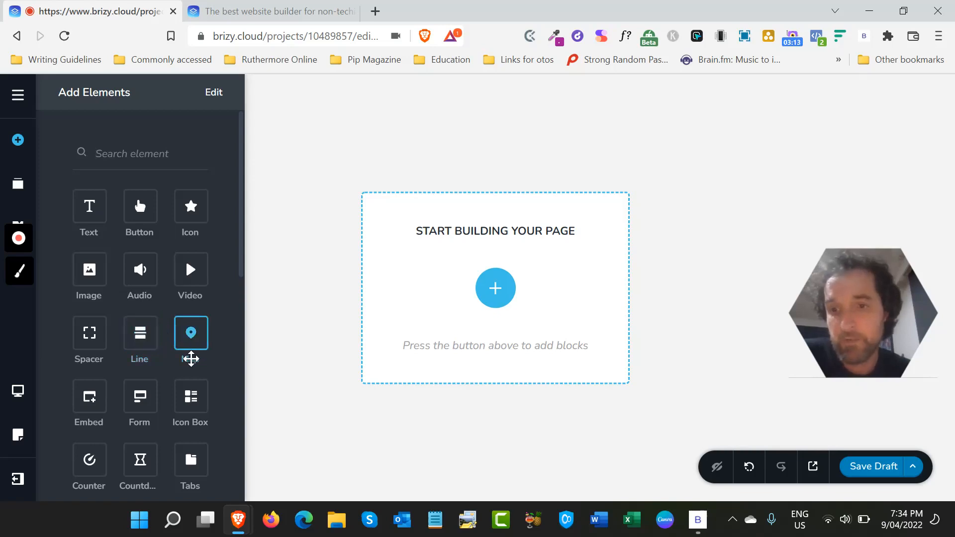
scroll(110, 392, "down", 1)
scroll(110, 391, "down", 1)
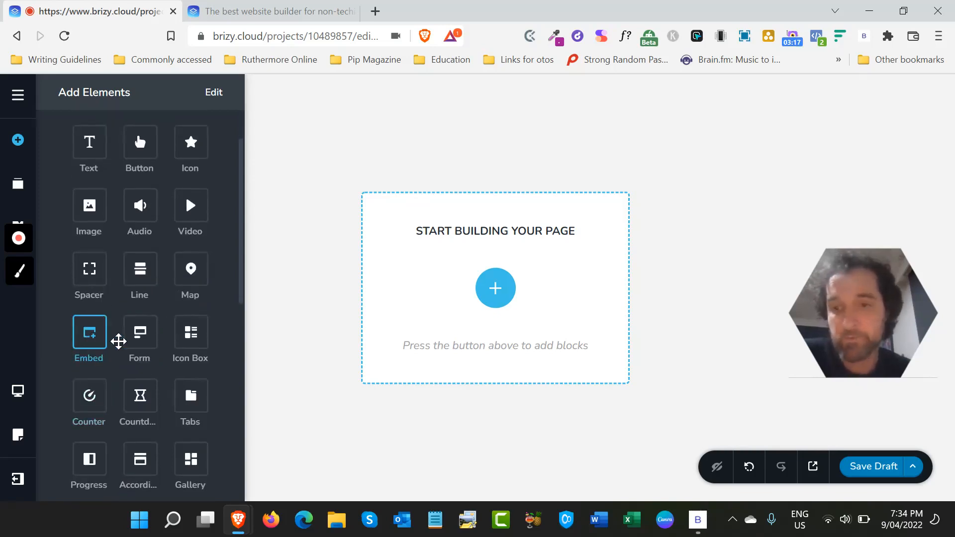
scroll(149, 358, "down", 1)
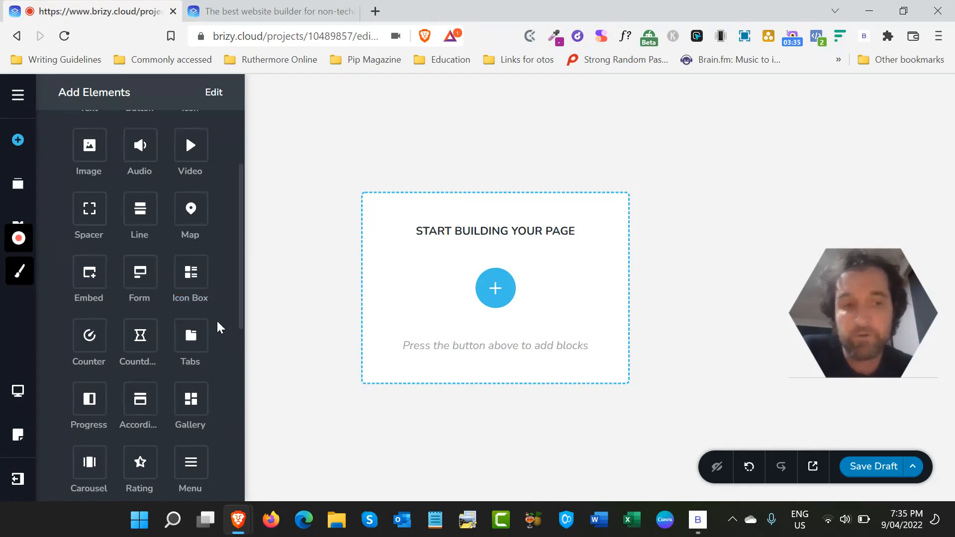
left_click(227, 284)
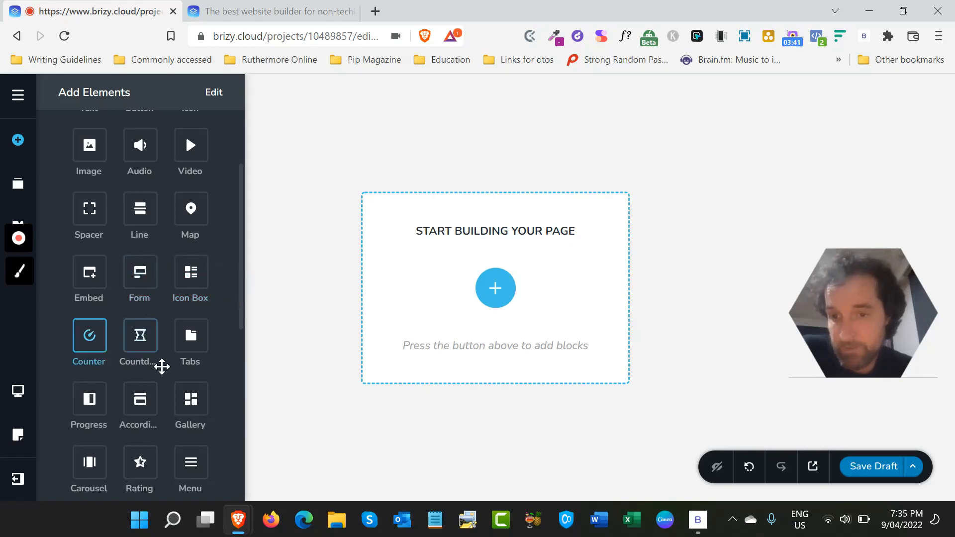
scroll(163, 392, "down", 4)
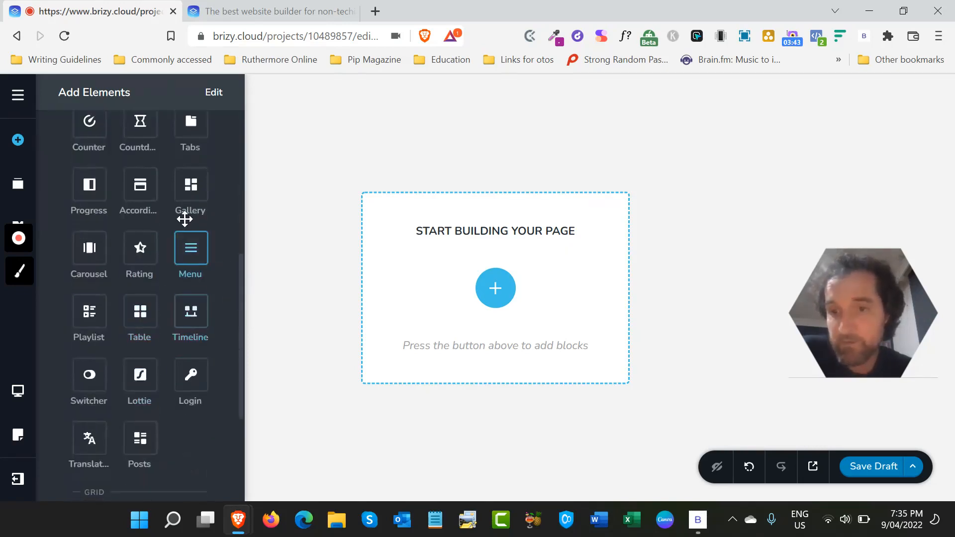
scroll(184, 369, "down", 3)
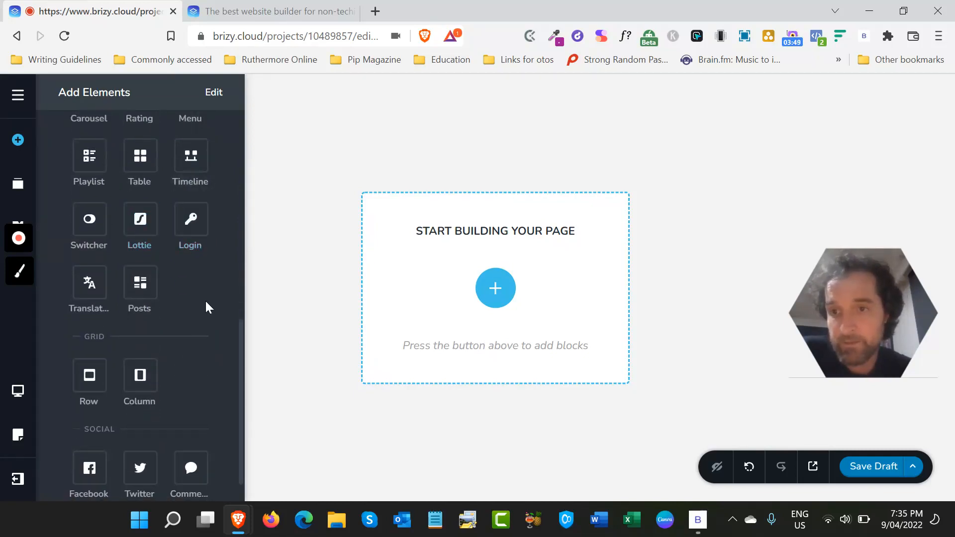
scroll(205, 300, "down", 1)
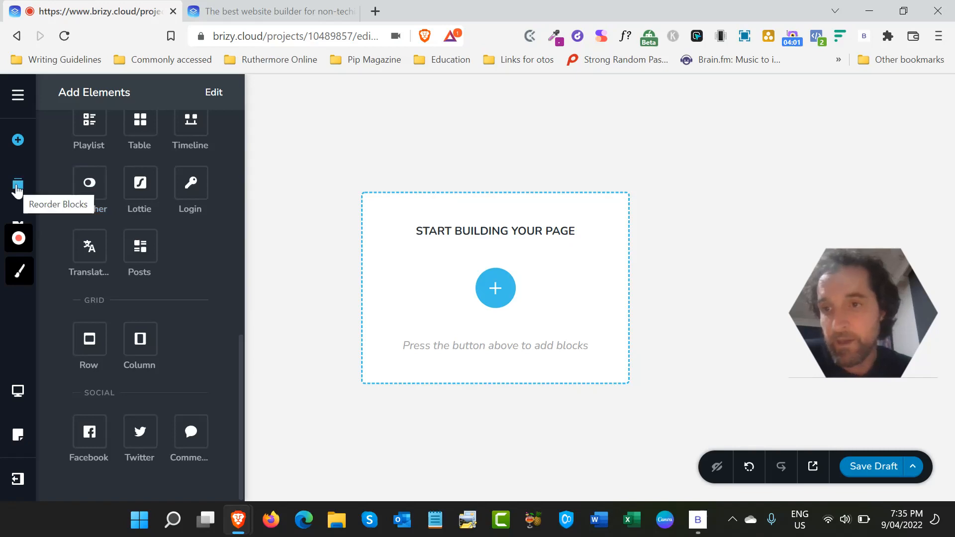
- Set the first colour in the Overpass style's palette to a bright magenta
left_click(19, 225)
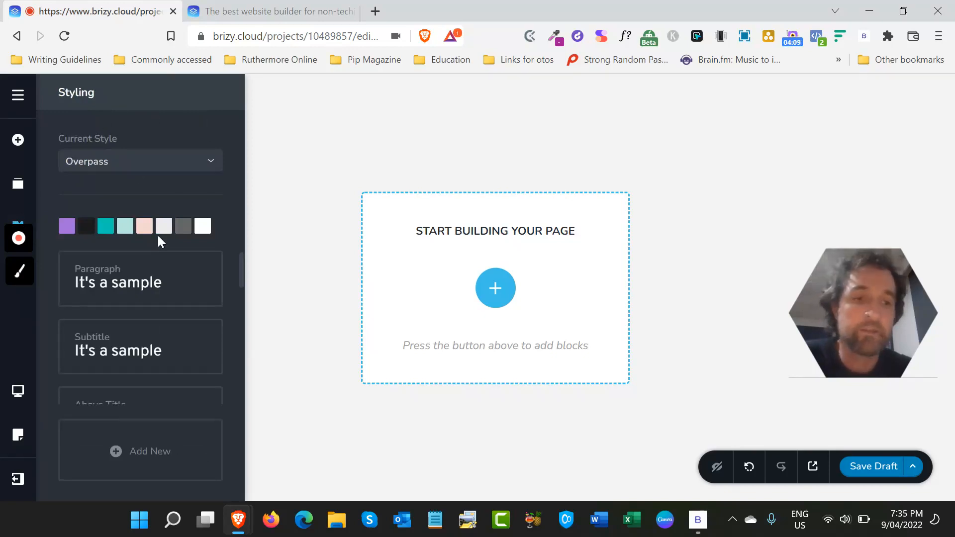
left_click(70, 228)
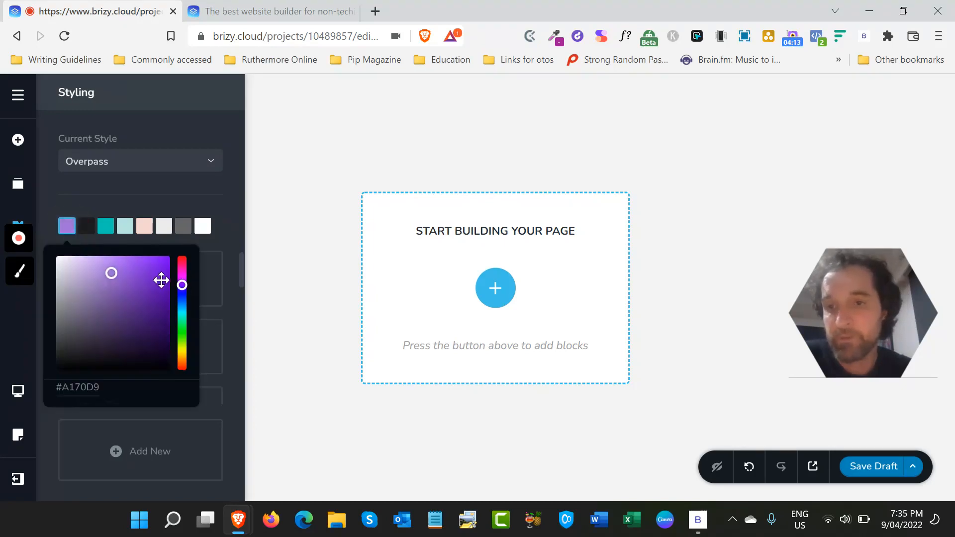
mouse_move(181, 278)
left_mouse_down()
mouse_move(181, 269)
mouse_move(182, 277)
left_mouse_up()
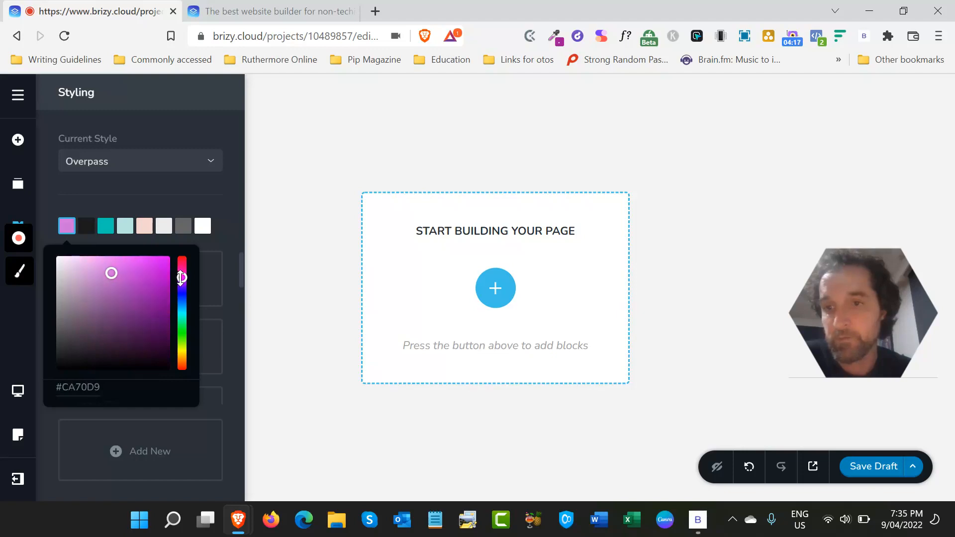
left_click(159, 263)
left_click(218, 198)
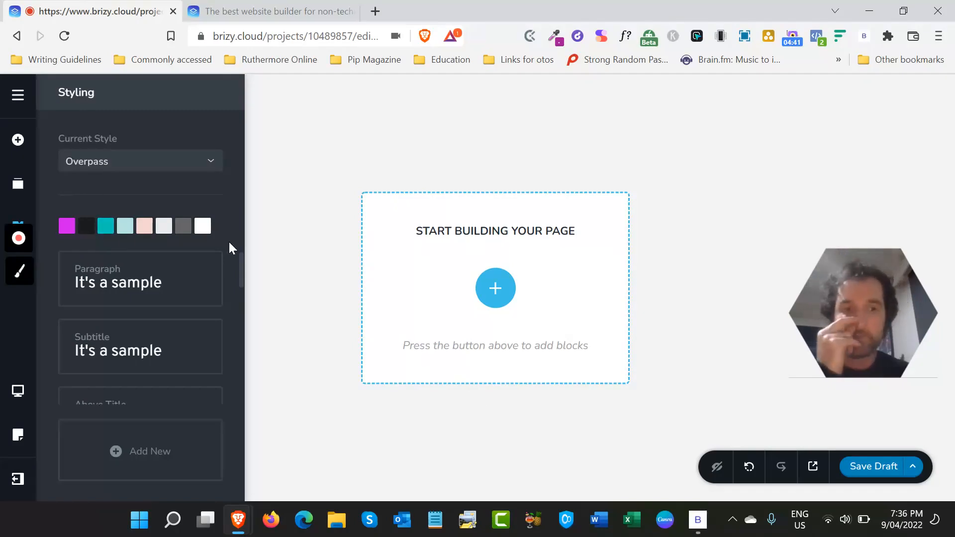
- Set the font weight of the Heading 1 text style to Extra Bold
scroll(129, 300, "down", 1)
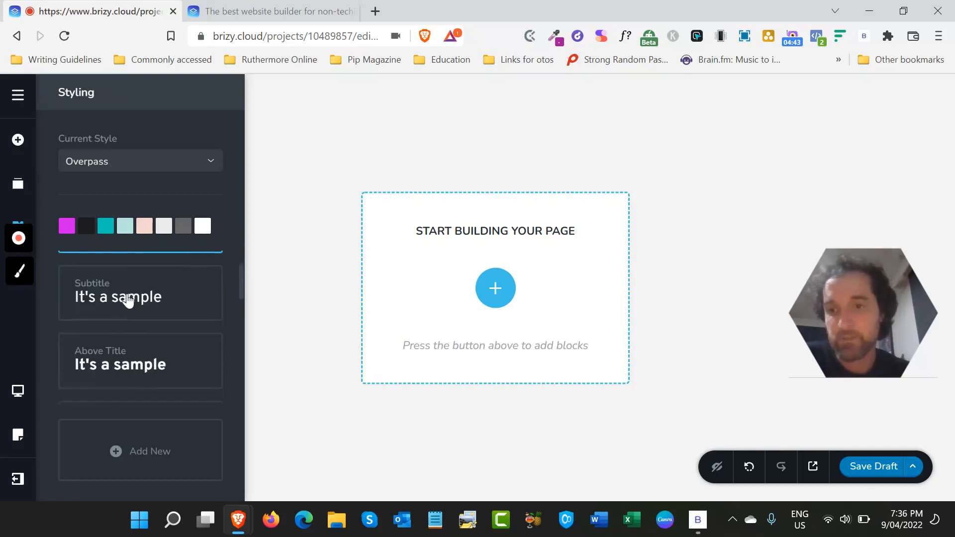
scroll(123, 323, "up", 1)
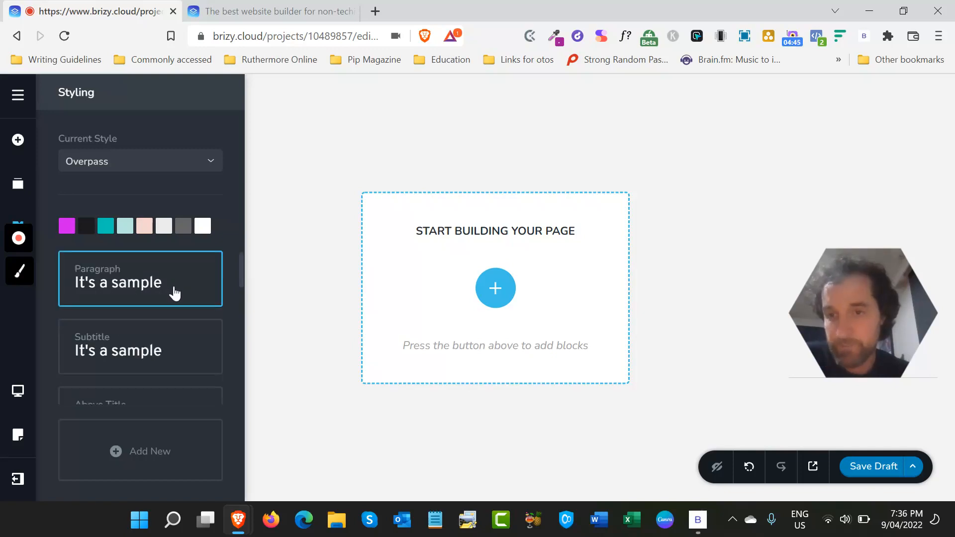
scroll(174, 292, "down", 3)
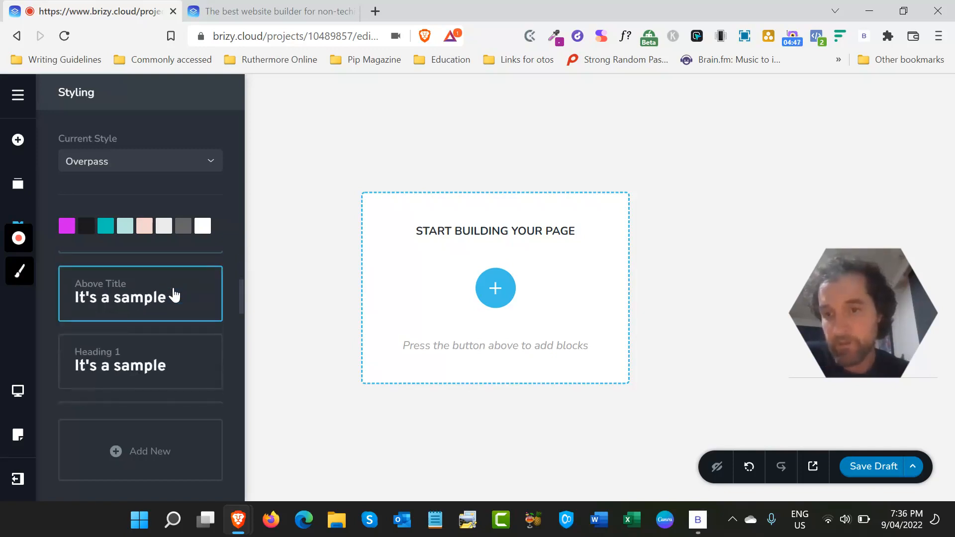
scroll(174, 296, "down", 2)
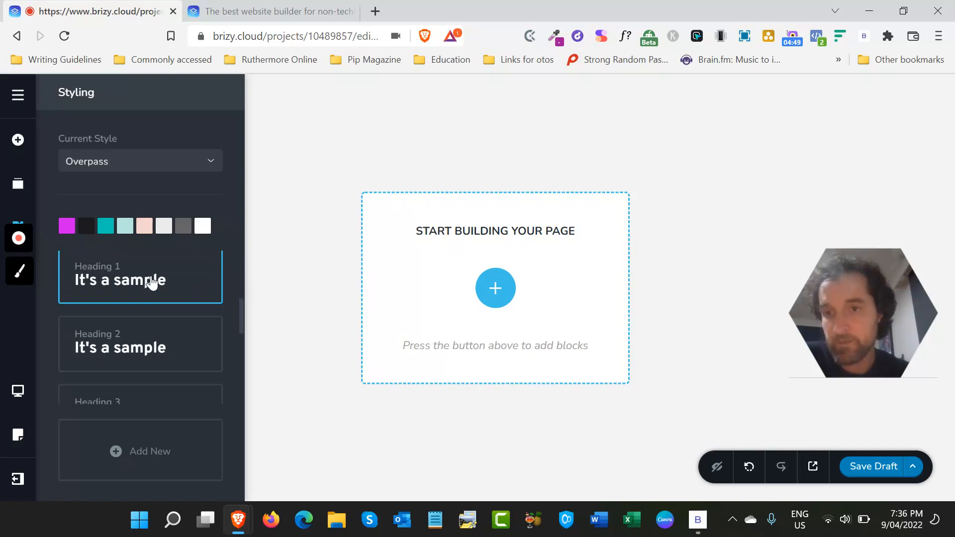
left_click(152, 283)
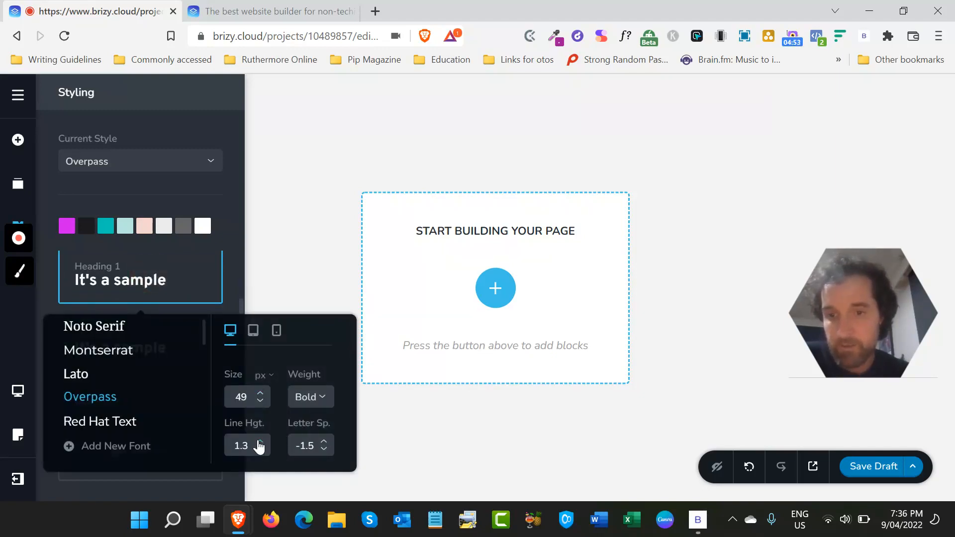
left_click(319, 409)
scroll(317, 343, "down", 2)
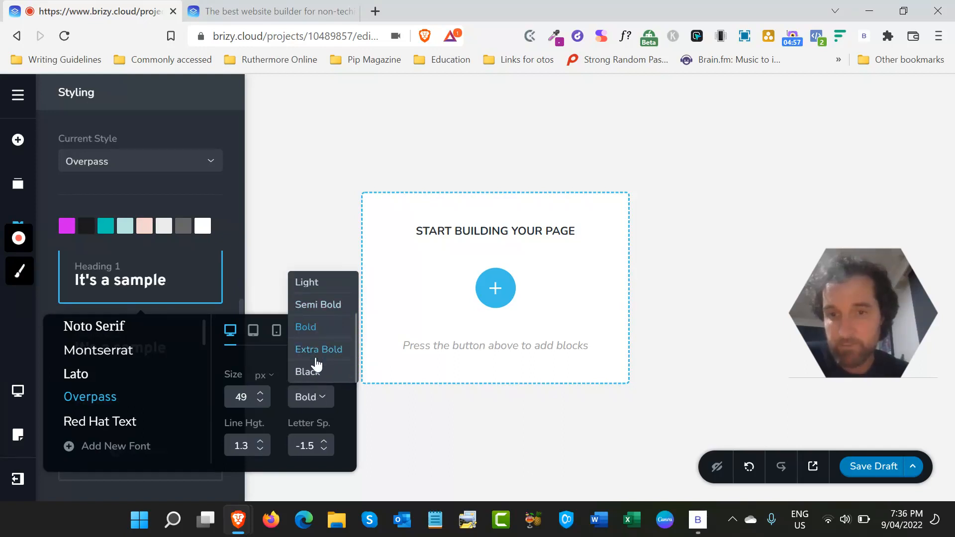
left_click(315, 351)
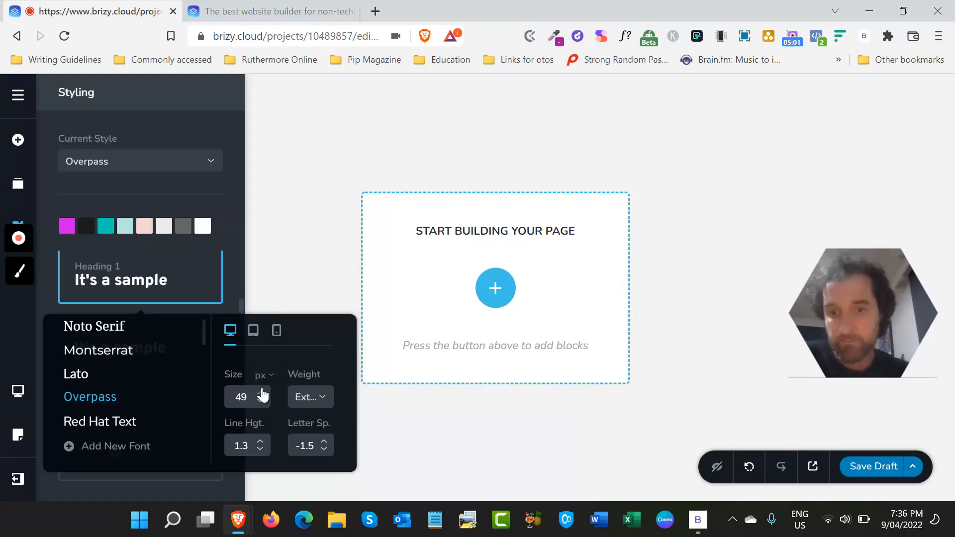
left_click(301, 249)
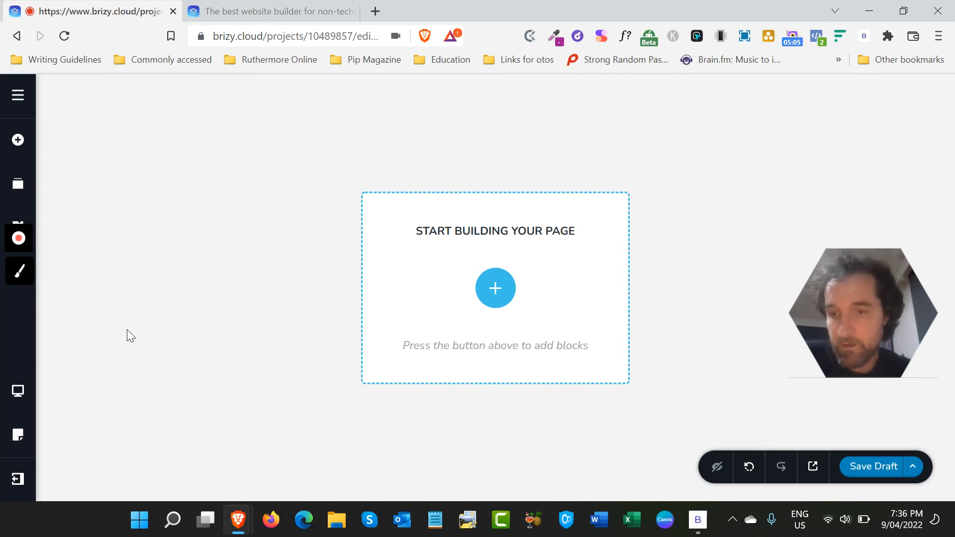
- Look at the device view choices and the page's View as setting
left_click(17, 402)
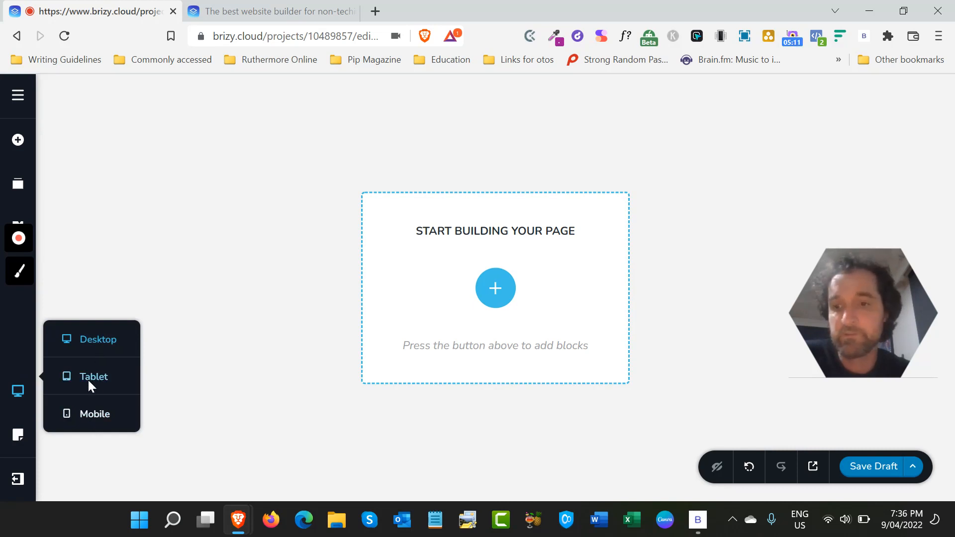
left_click(17, 442)
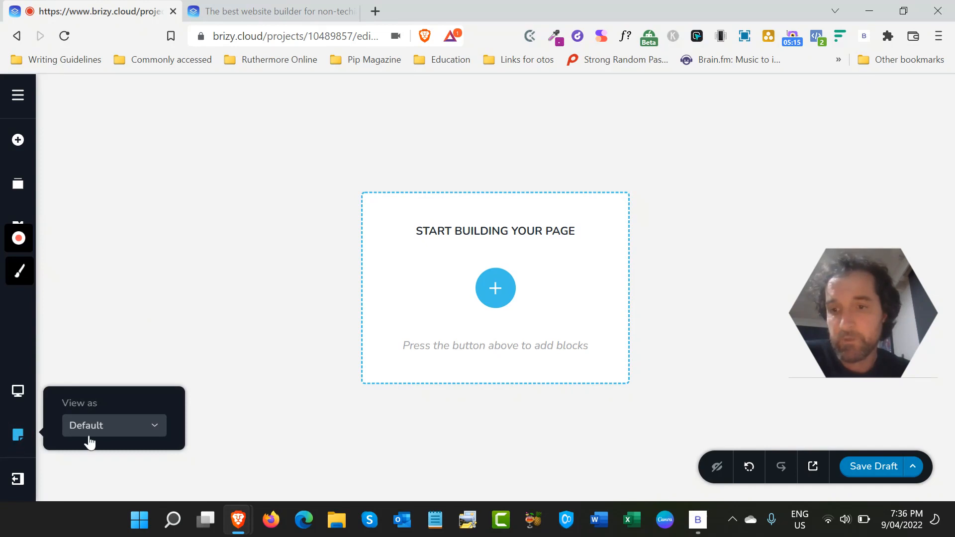
- Check the available choices for the page's View as setting and dismiss the list
left_click(135, 428)
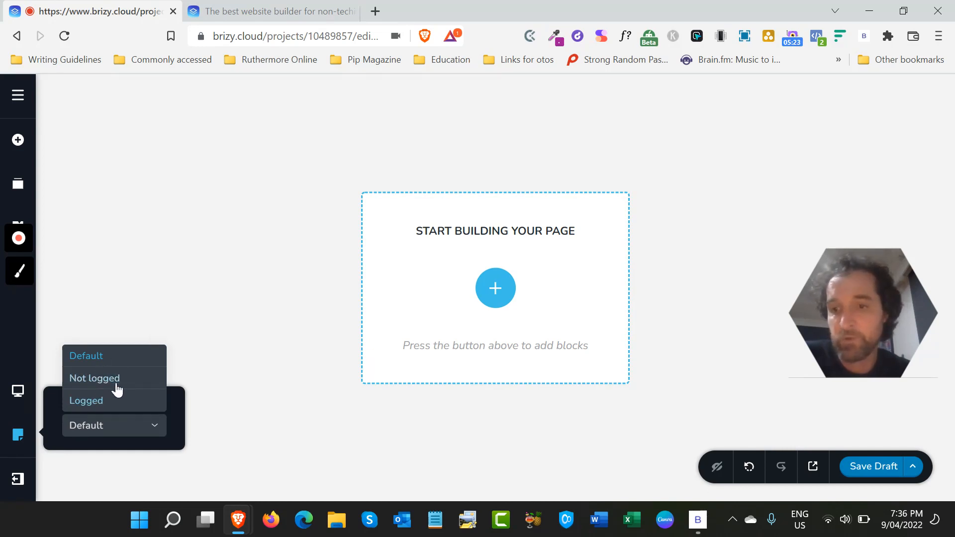
left_click(208, 286)
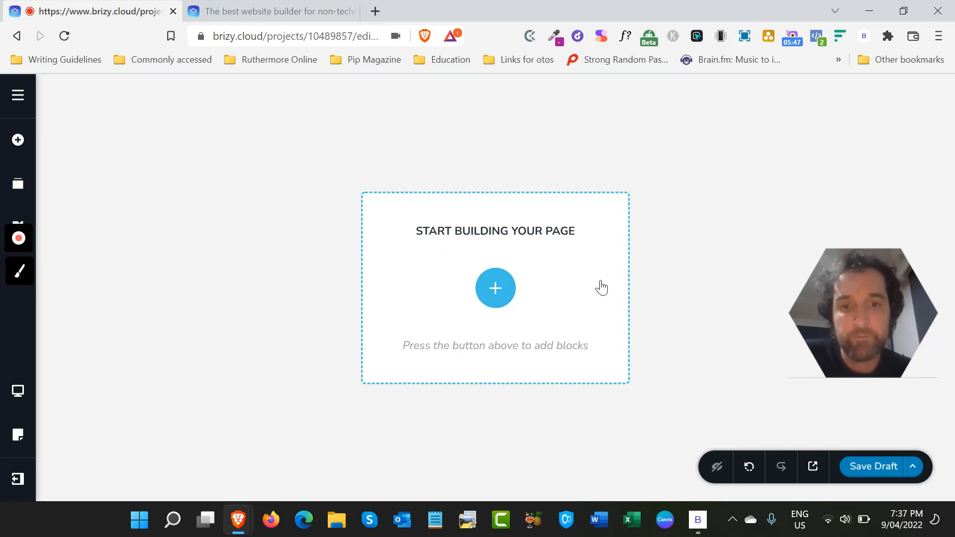
- Add the light "A World Of Infinite Opportunities" block from Kit #2 to the empty page
left_click(502, 296)
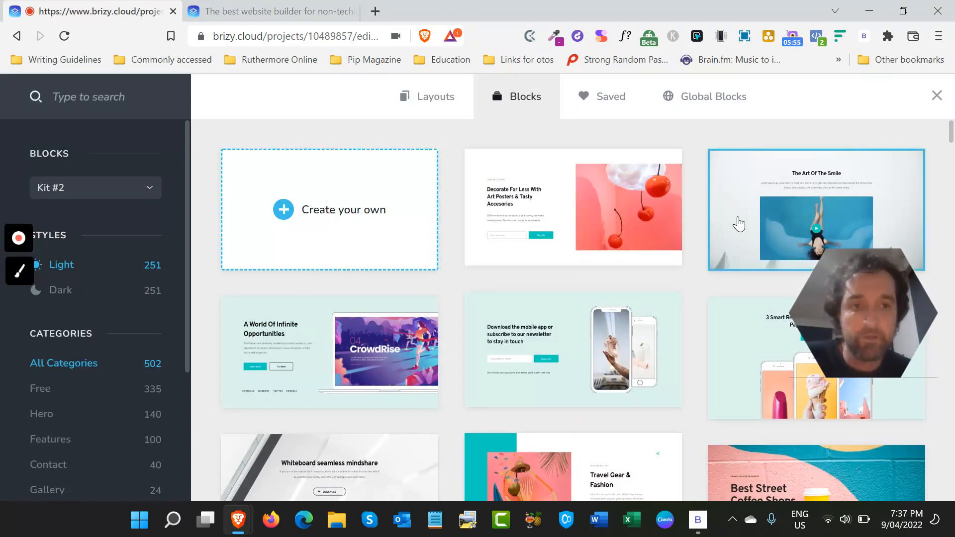
scroll(407, 382, "down", 1)
scroll(407, 383, "down", 1)
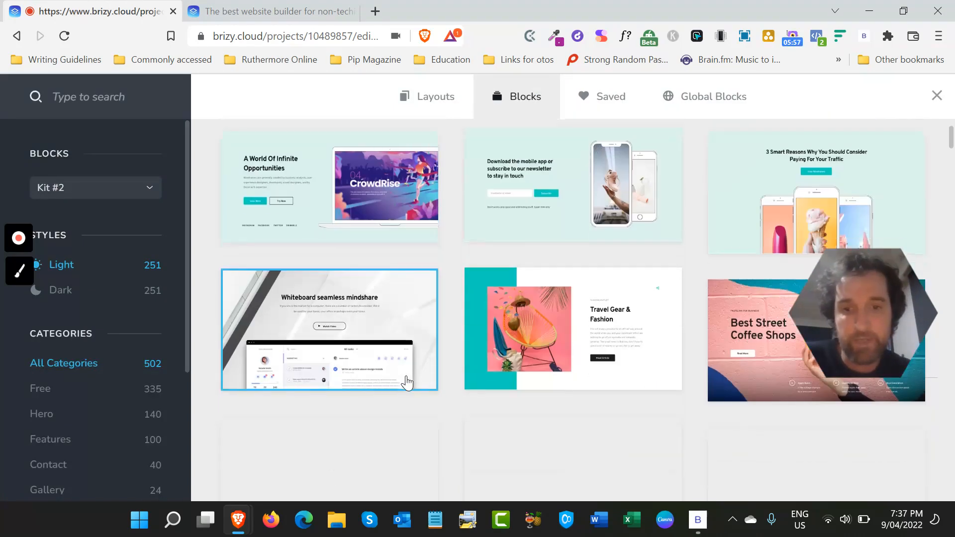
scroll(495, 254, "up", 3)
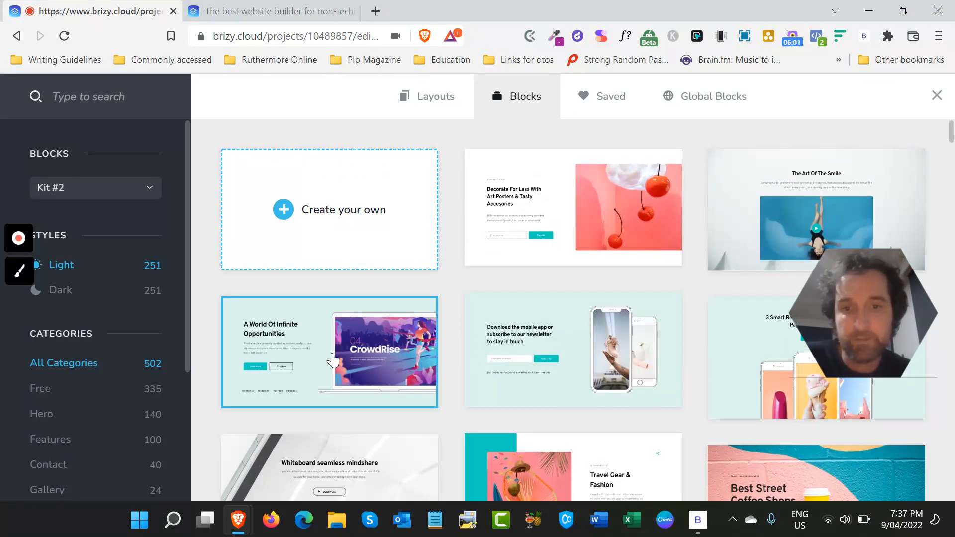
left_click(332, 359)
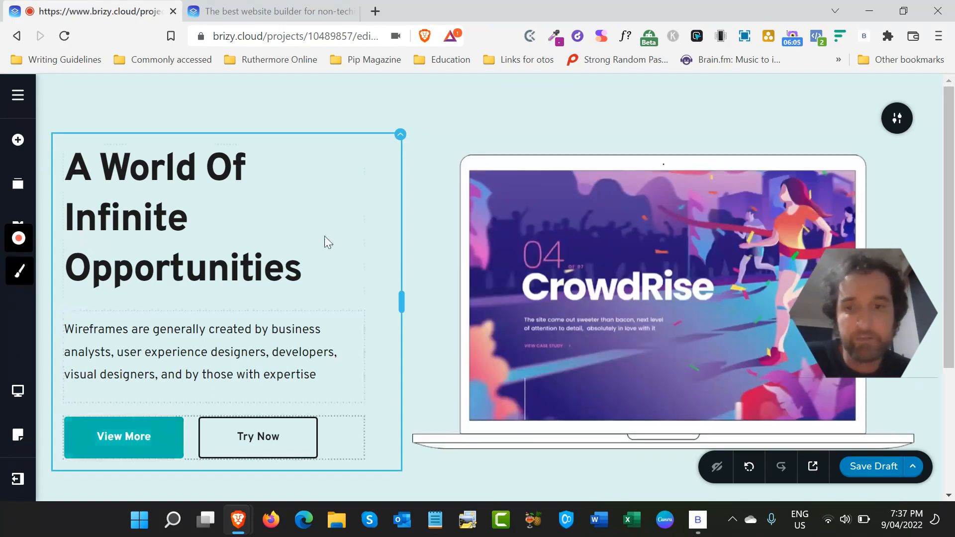
- Set the corners of the View More button to the fully rounded style
left_click(127, 445)
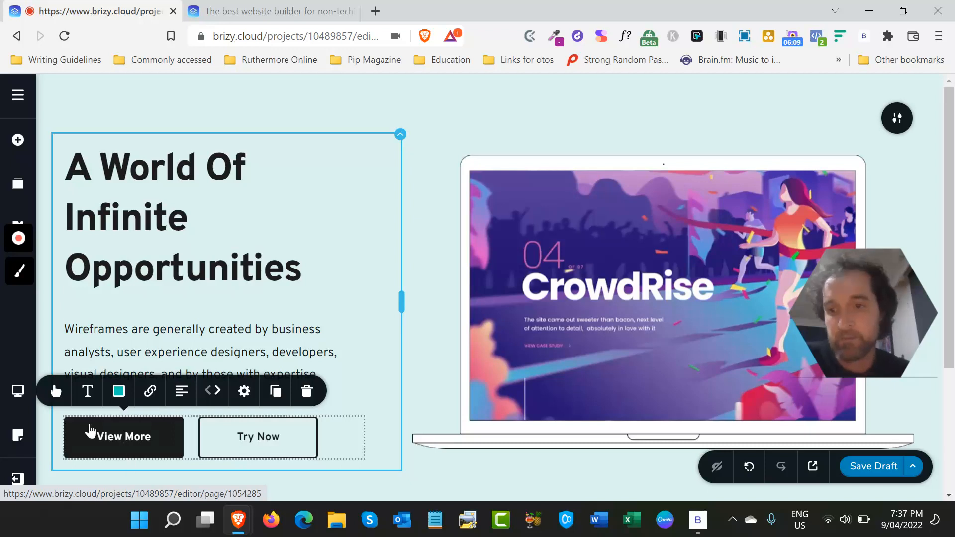
left_click(61, 397)
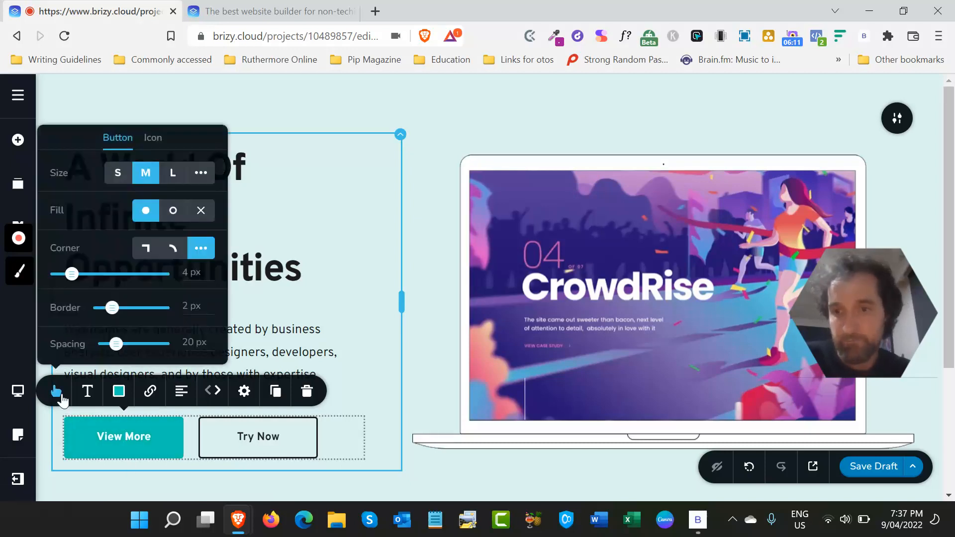
left_click(172, 248)
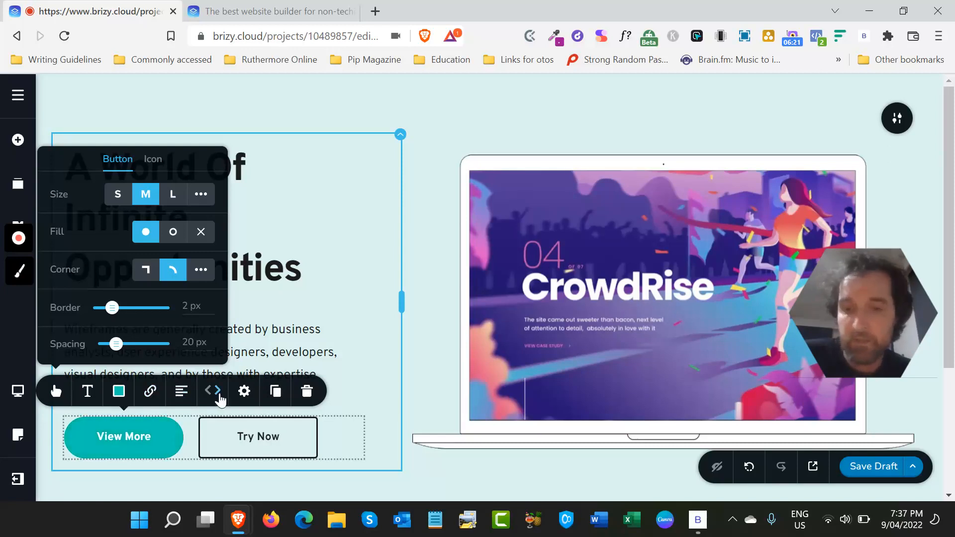
left_click(219, 395)
left_click(206, 394)
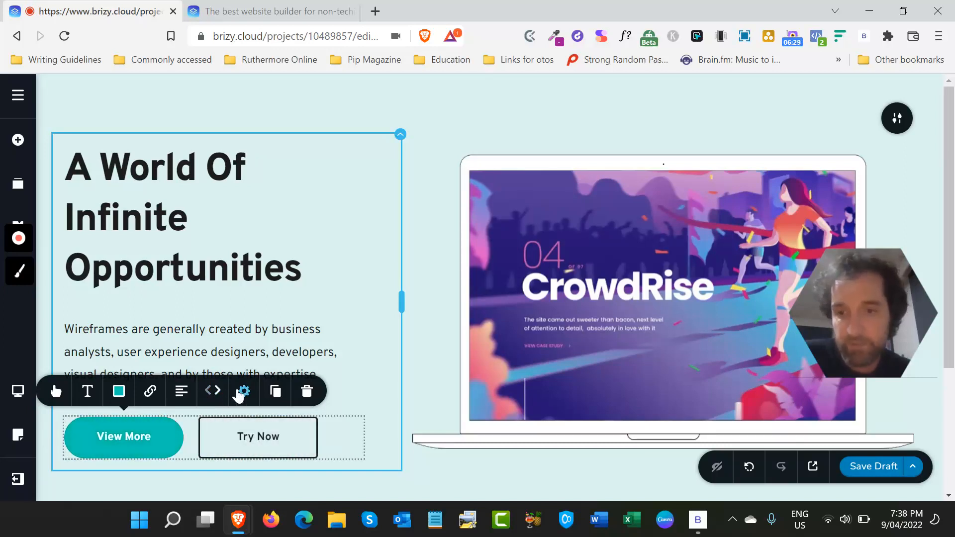
- Give the View More button a Bounce entrance effect, after checking its advanced styling options
left_click(243, 392)
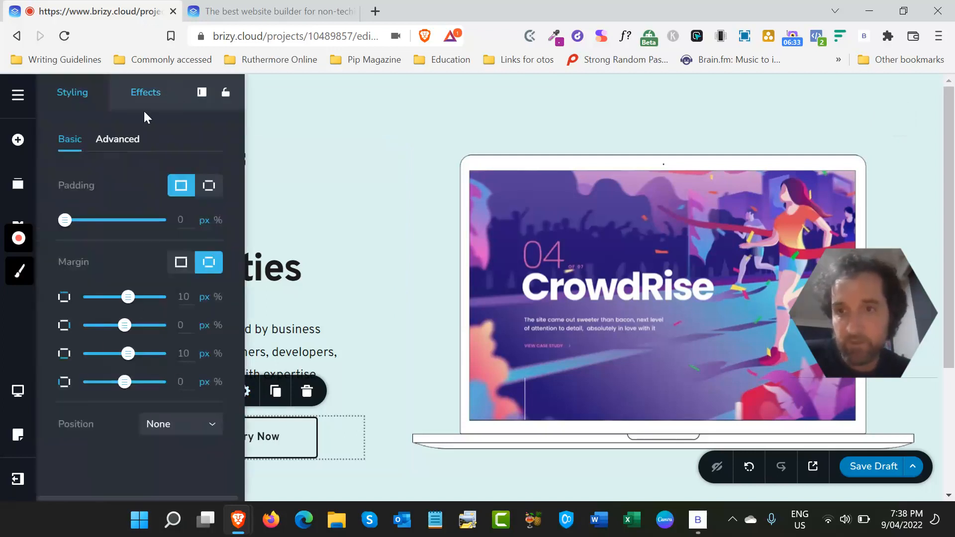
left_click(129, 141)
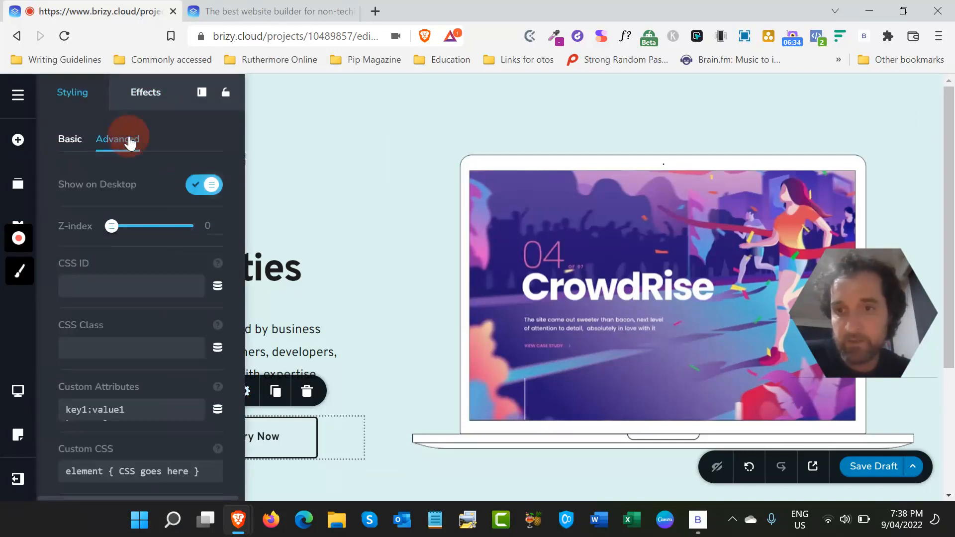
left_click(135, 104)
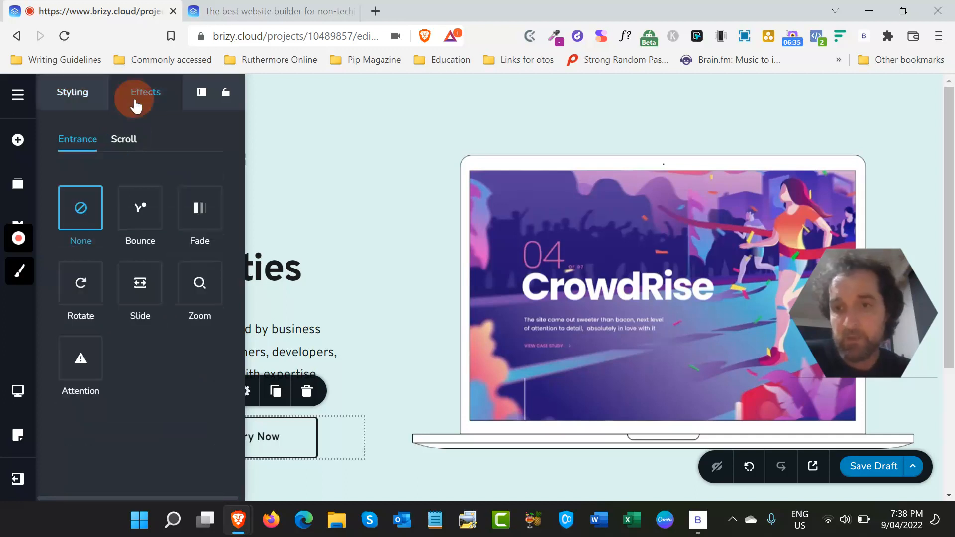
left_click(156, 211)
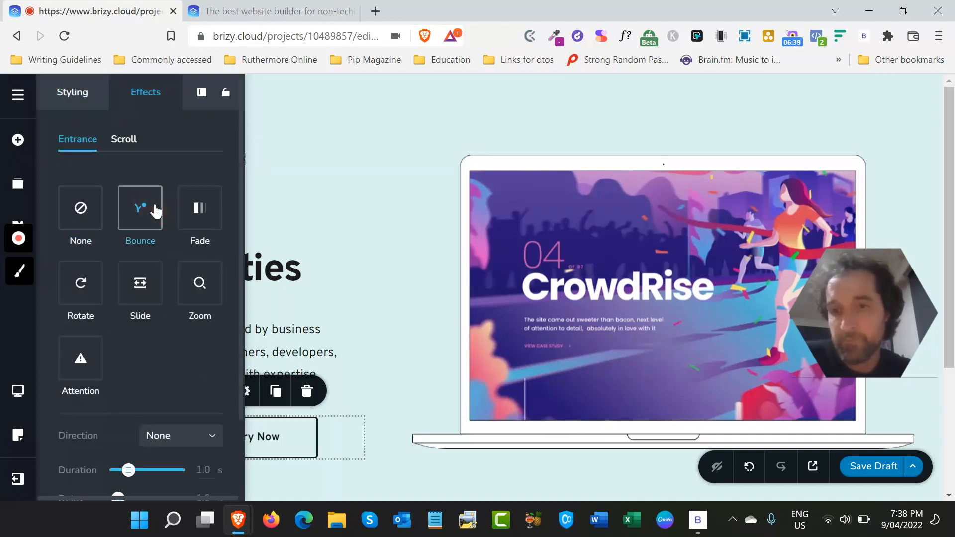
left_click(324, 102)
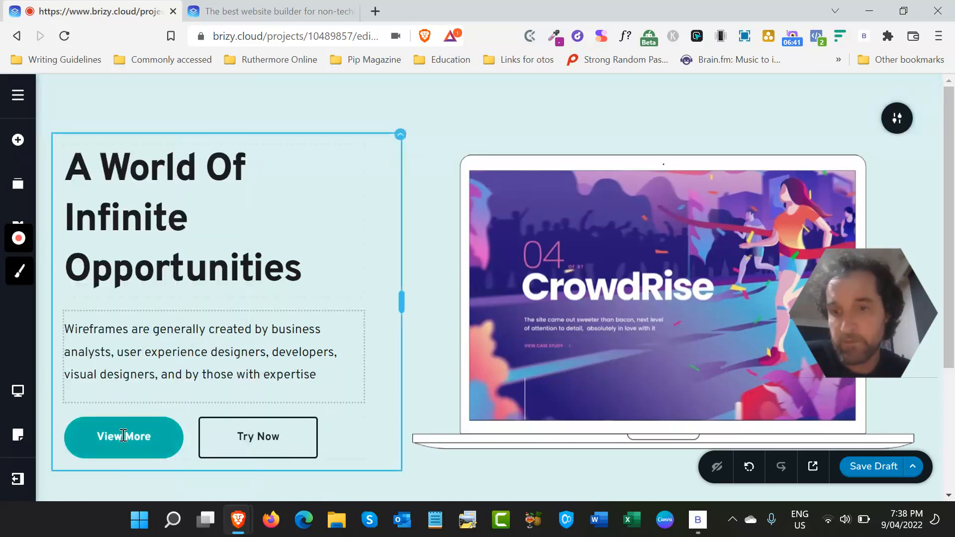
- Review the entrance effect settings of the View More button and close them
scroll(288, 356, "down", 2)
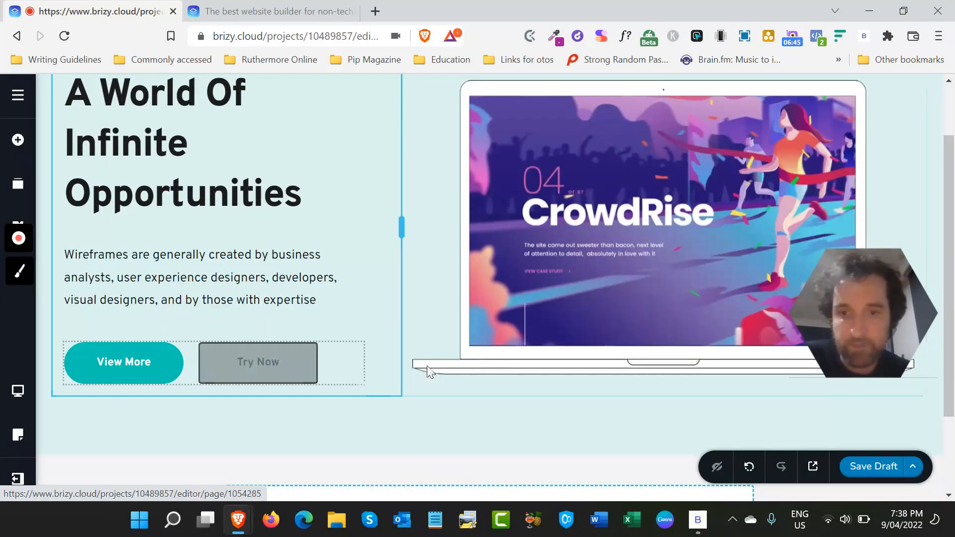
scroll(344, 388, "down", 1)
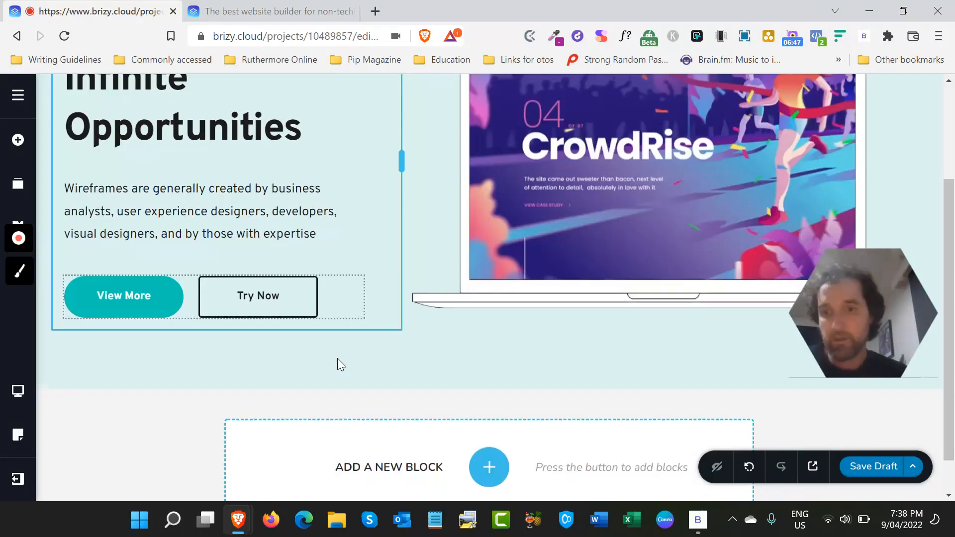
scroll(338, 358, "down", 1)
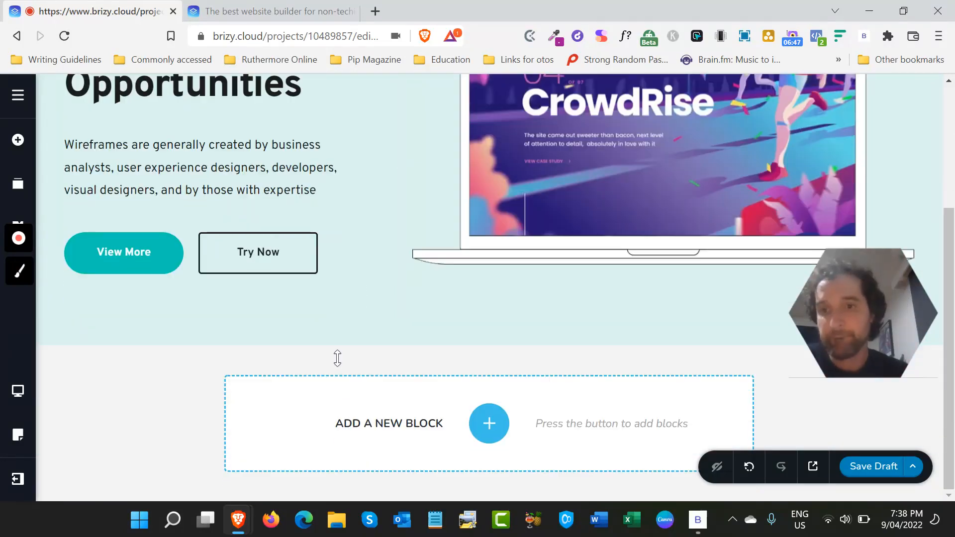
left_click(160, 274)
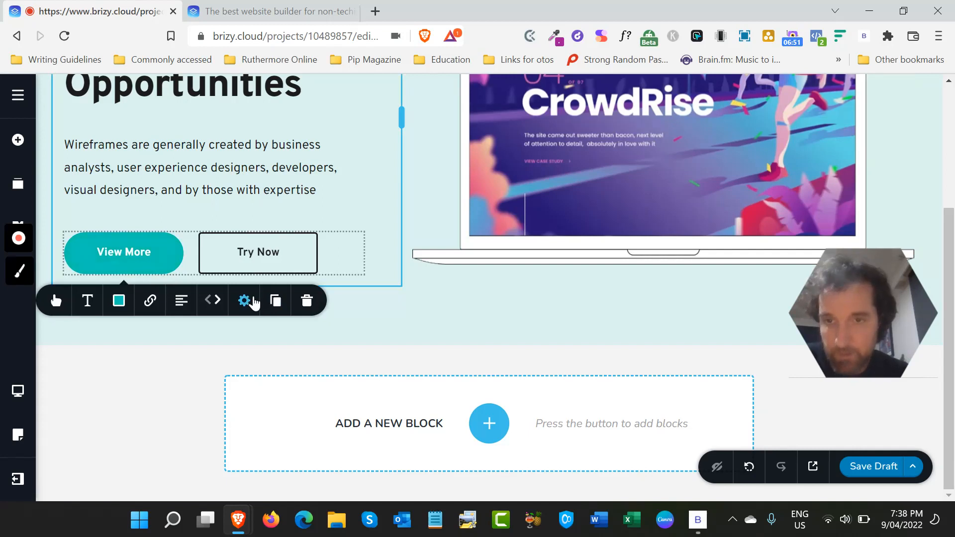
left_click(244, 300)
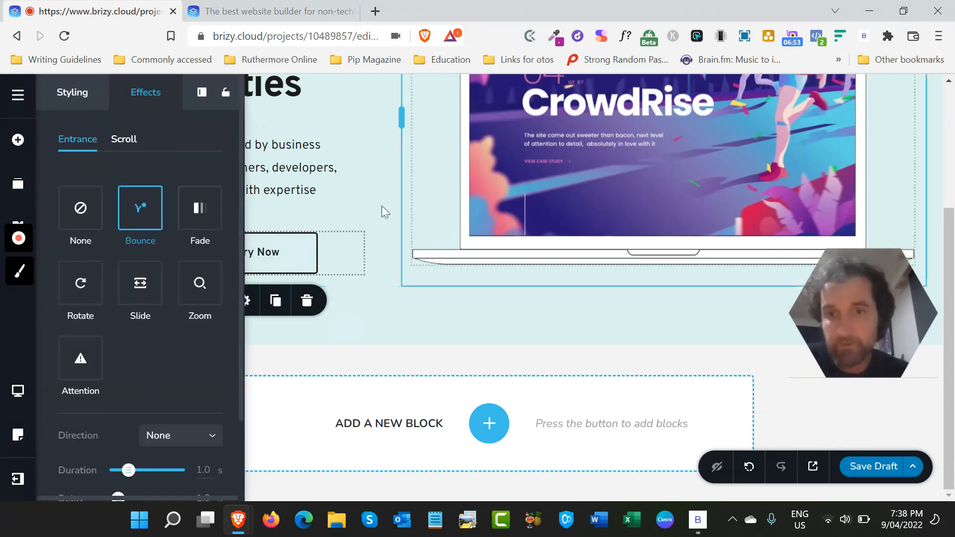
left_click(414, 170)
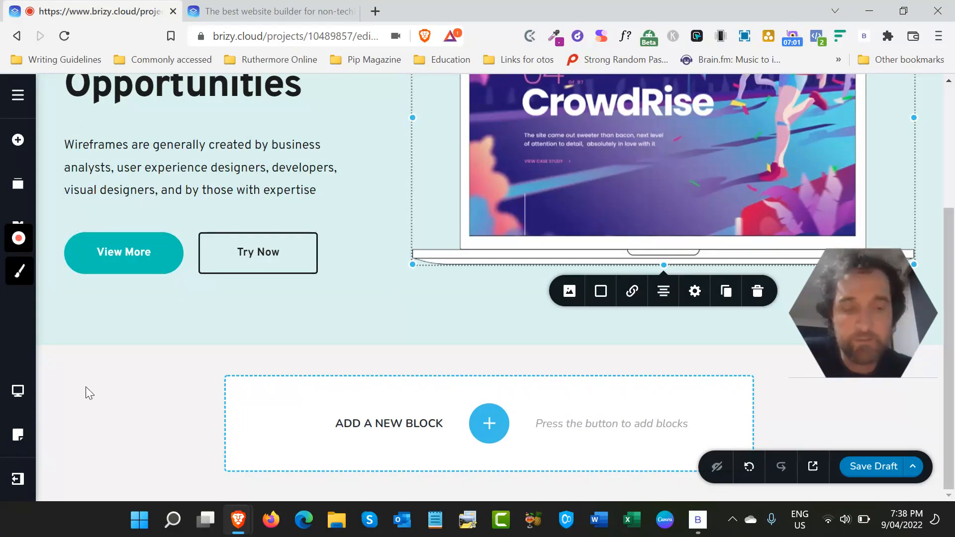
- Examine the added block from its heading and laptop image down to the area for adding a new block
scroll(86, 391, "up", 4)
scroll(86, 388, "down", 2)
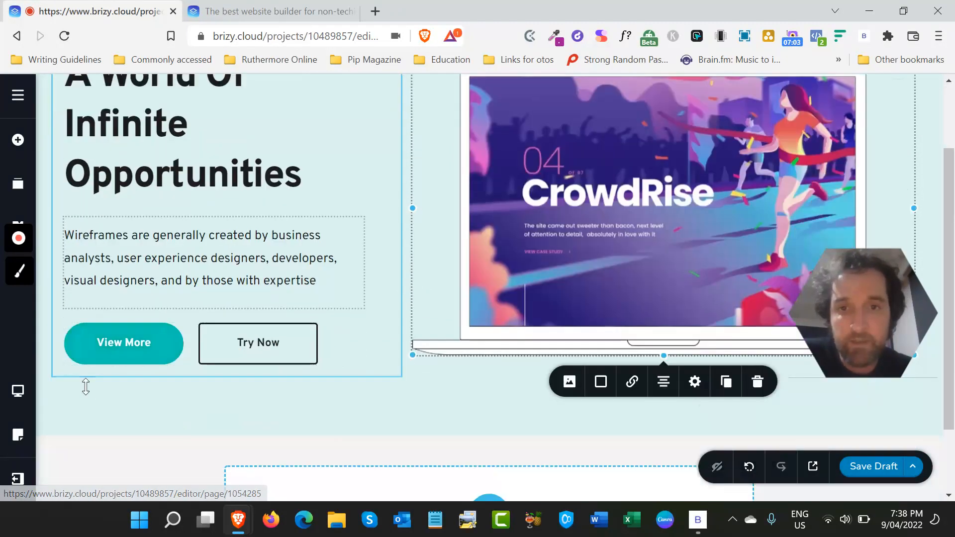
scroll(406, 250, "up", 1)
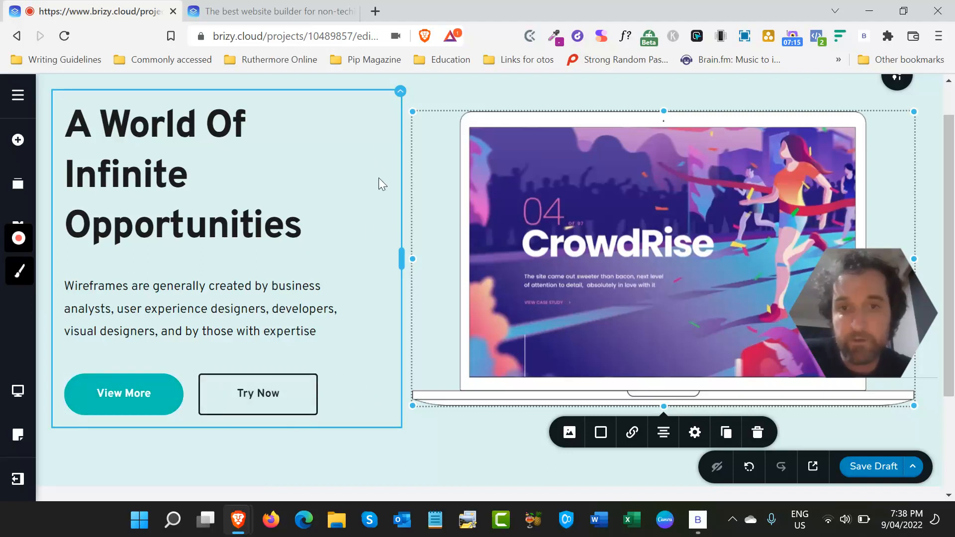
scroll(378, 178, "up", 1)
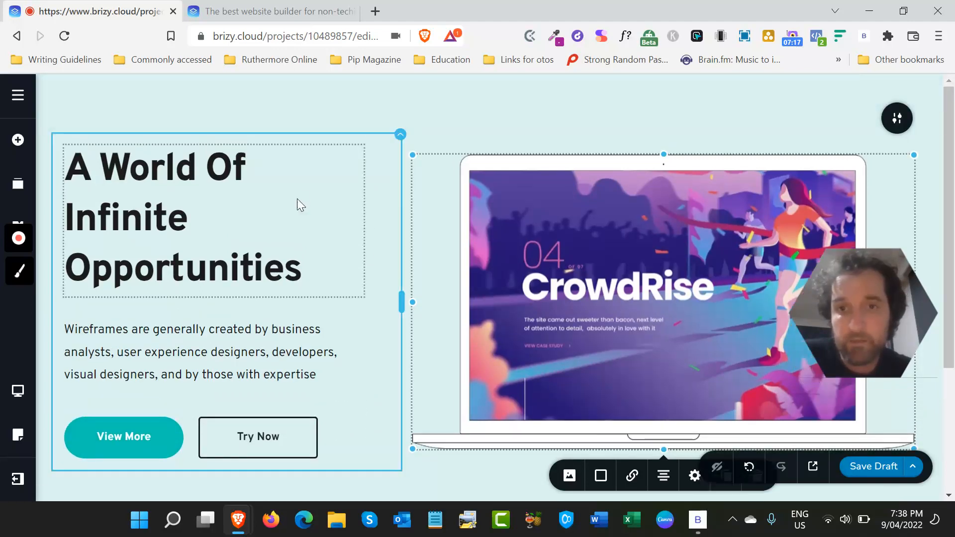
scroll(342, 250, "down", 3)
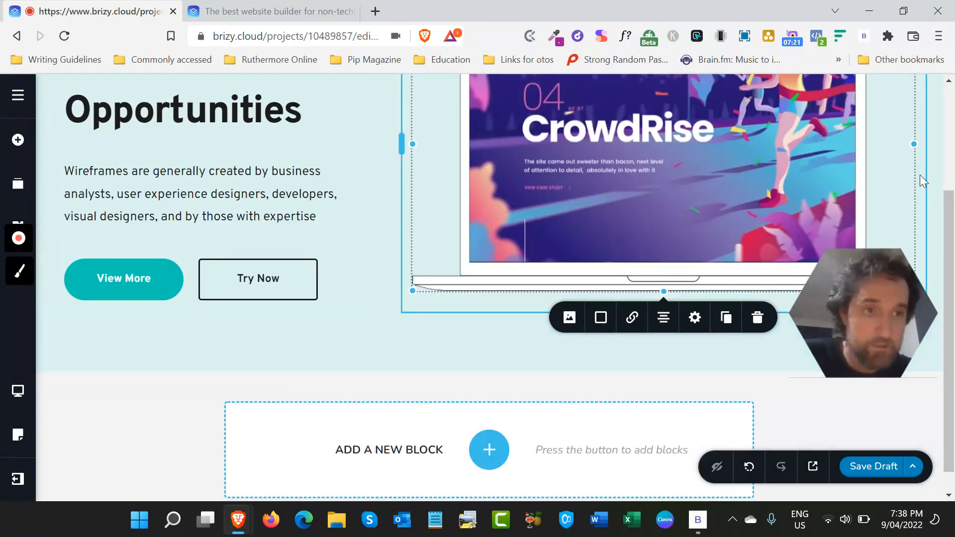
scroll(930, 222, "up", 3)
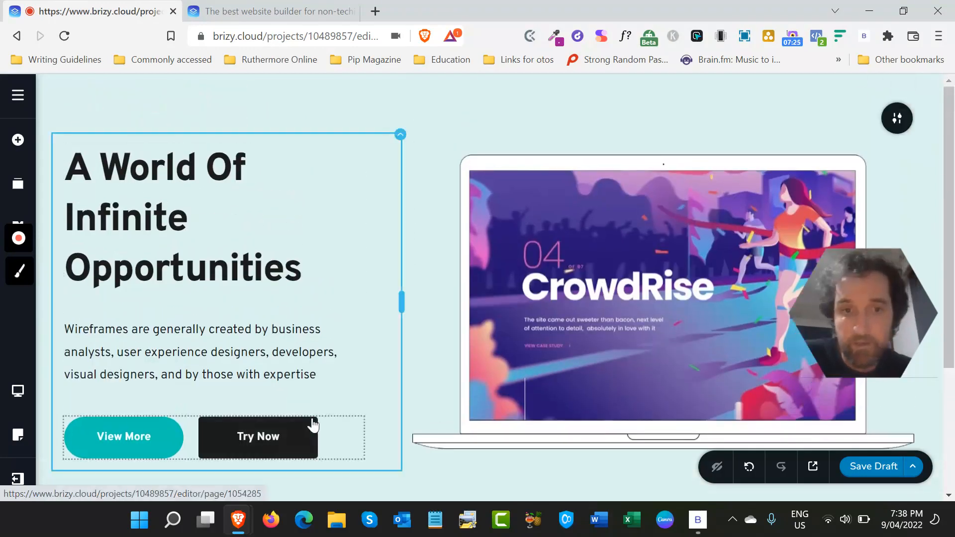
scroll(309, 423, "down", 3)
scroll(644, 237, "up", 3)
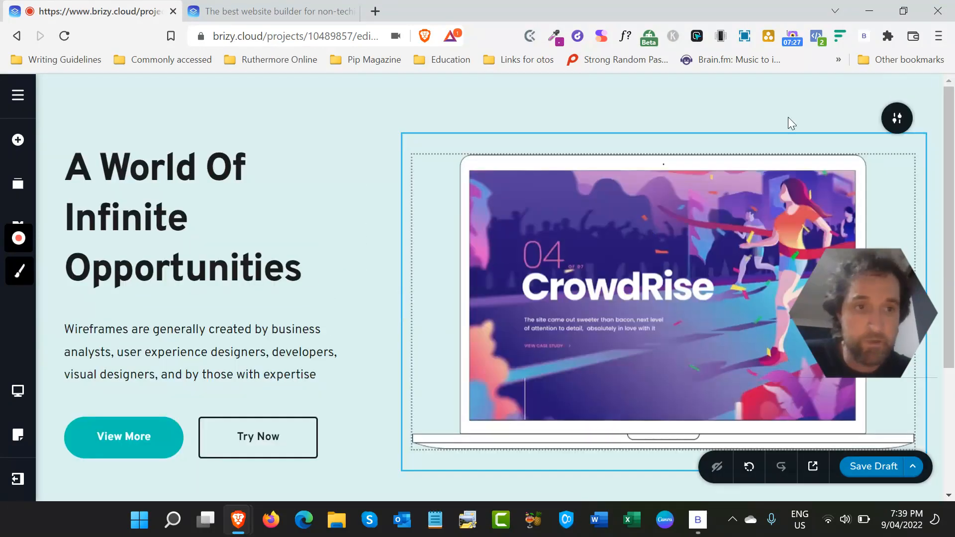
- Examine the block's Global, Membership and Slider options and its background settings
left_click(898, 123)
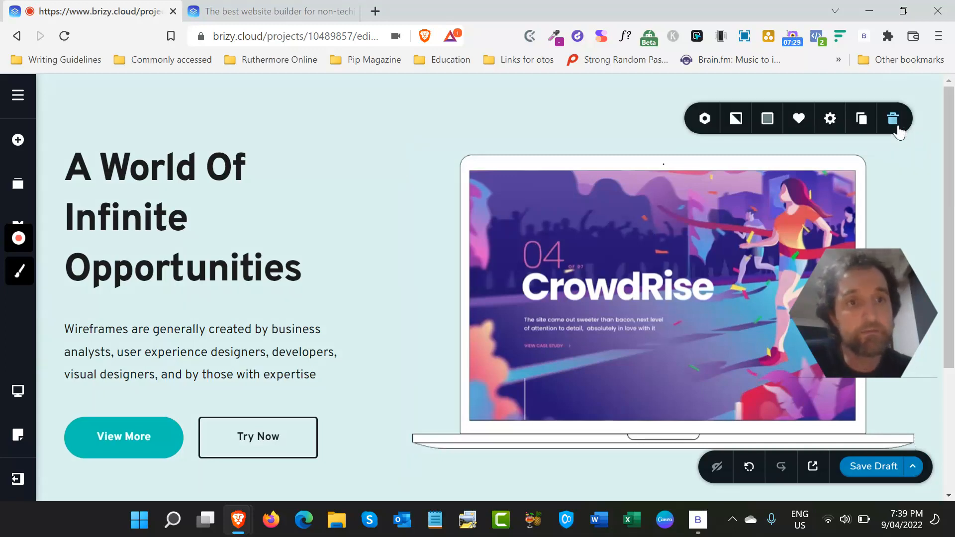
left_click(710, 119)
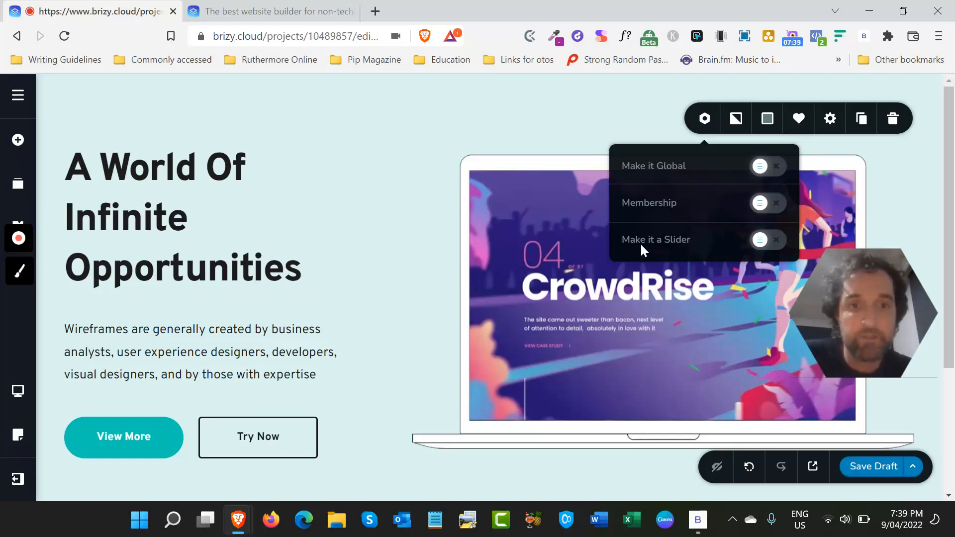
left_click(740, 119)
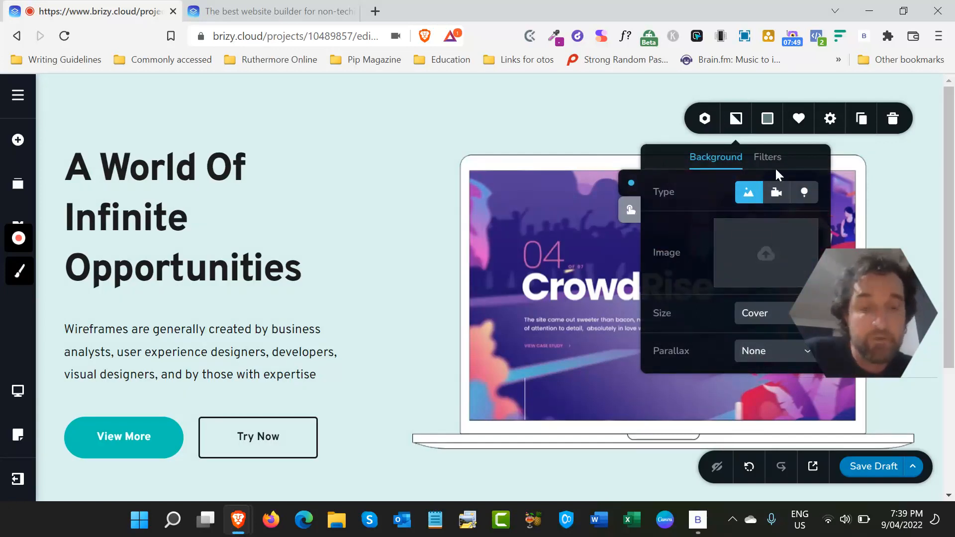
scroll(757, 293, "down", 1)
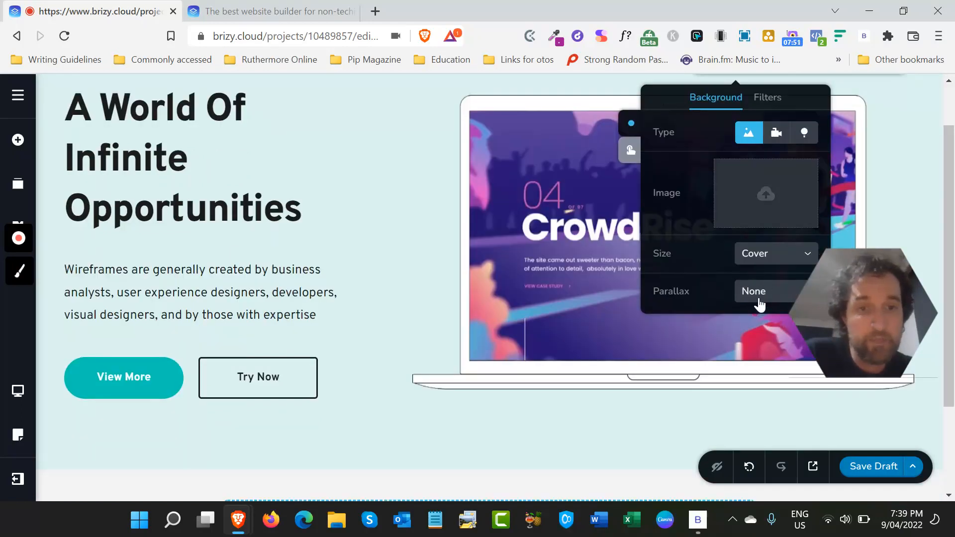
scroll(460, 204, "up", 1)
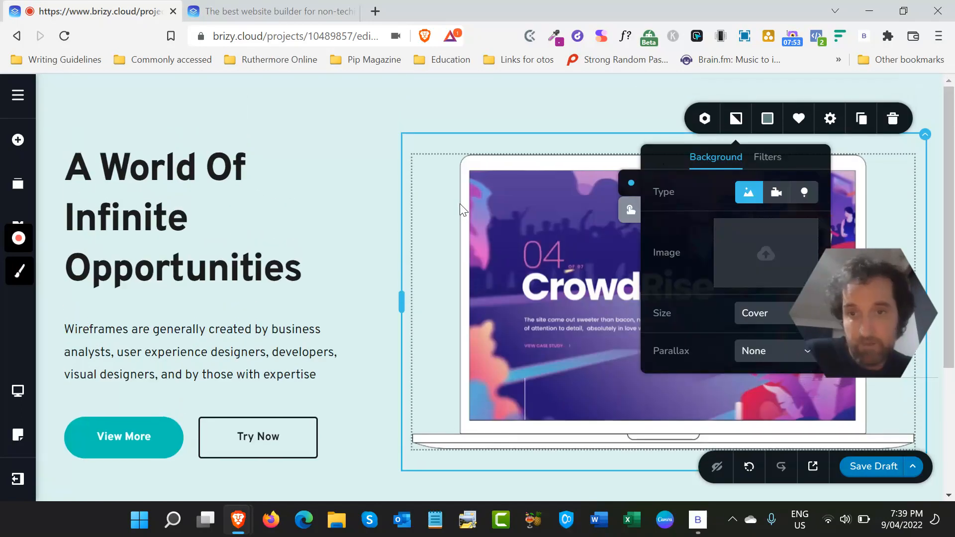
scroll(345, 281, "down", 3)
scroll(345, 280, "up", 3)
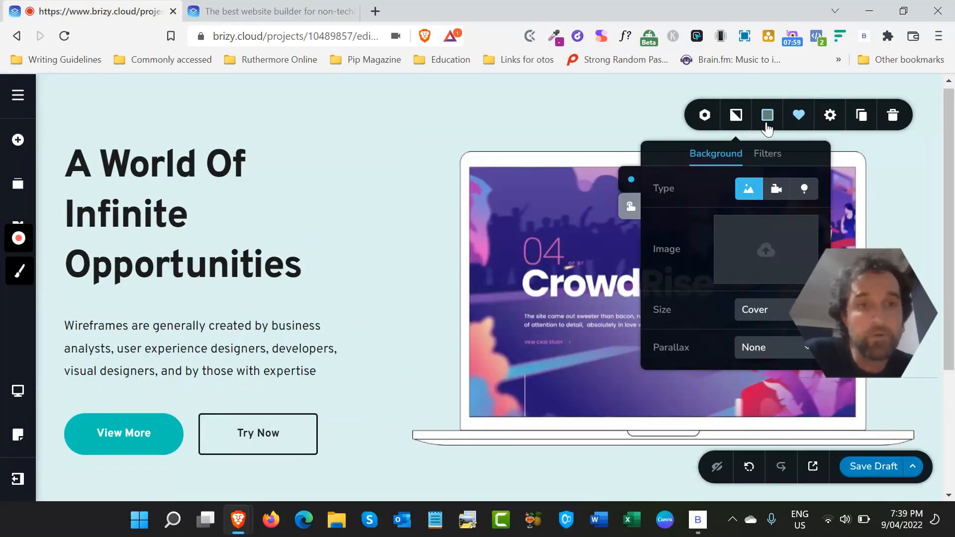
- Look at the block's width and height settings and open its detailed styling options
left_click(830, 116)
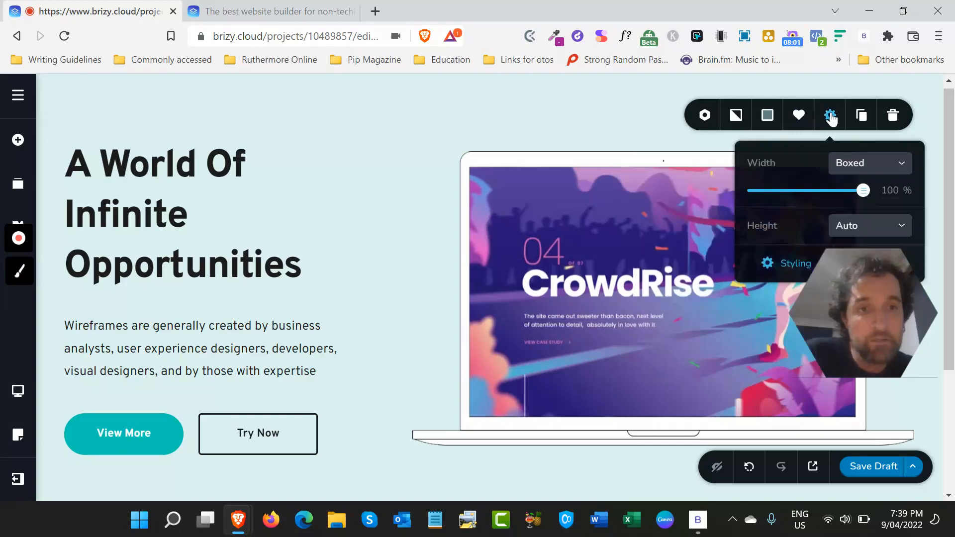
left_click(778, 265)
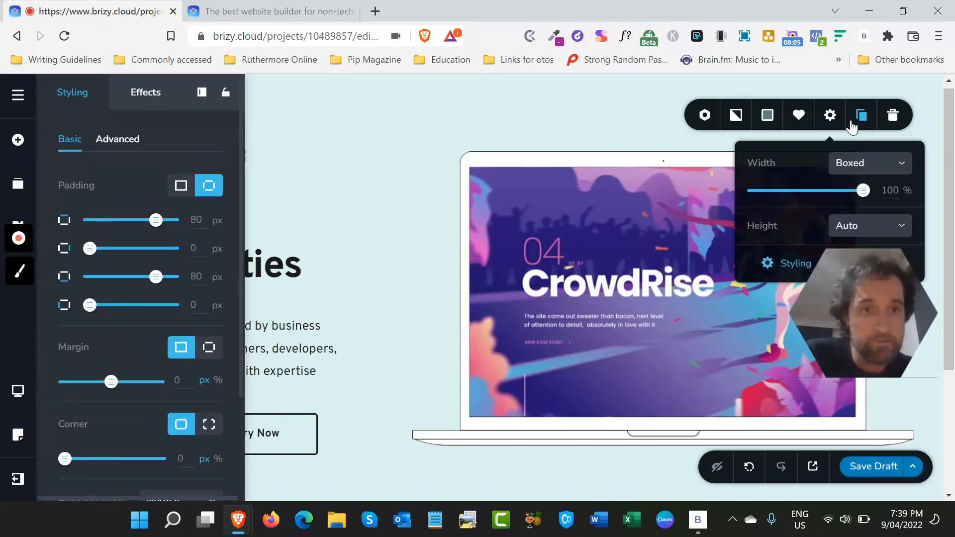
- Try the block at Full width, switch it back to Boxed and close its styling options
left_click(900, 167)
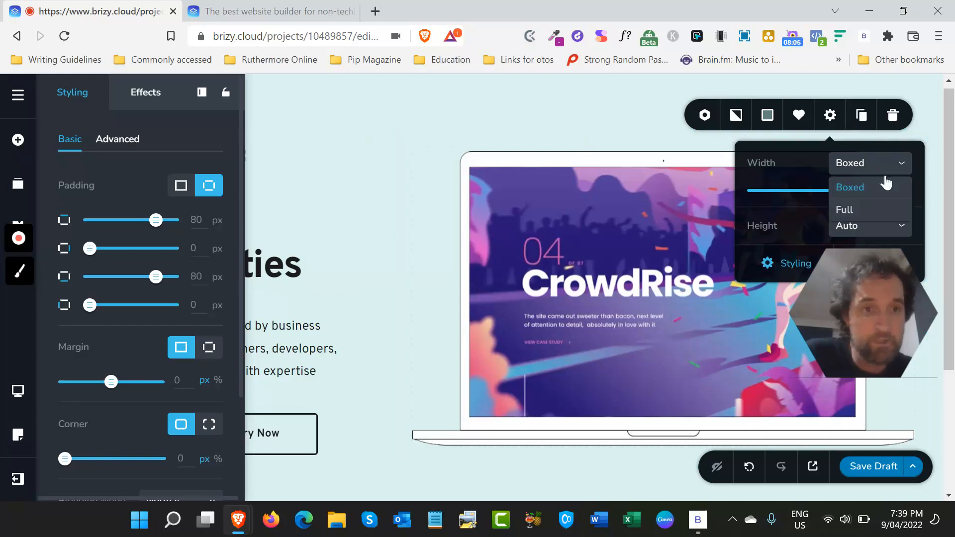
left_click(854, 210)
left_click(879, 177)
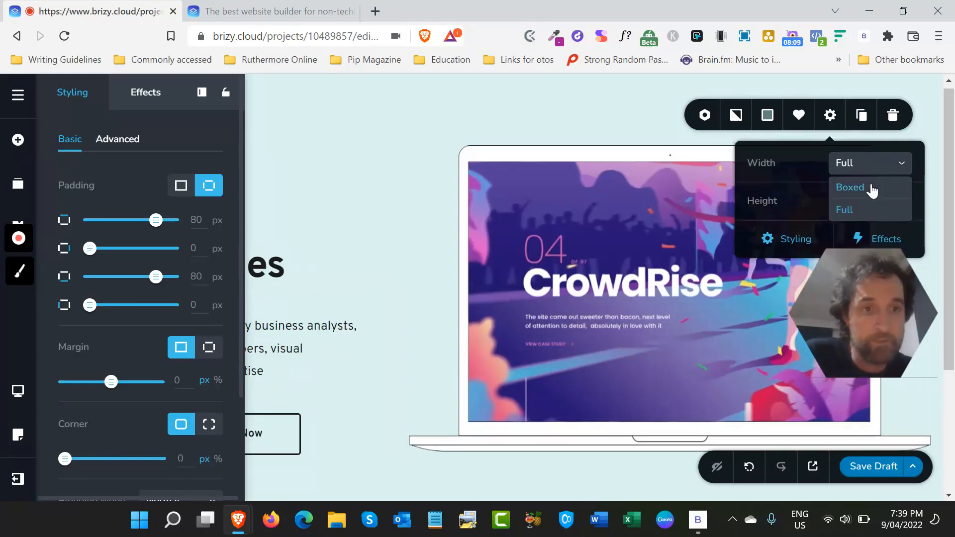
left_click(872, 188)
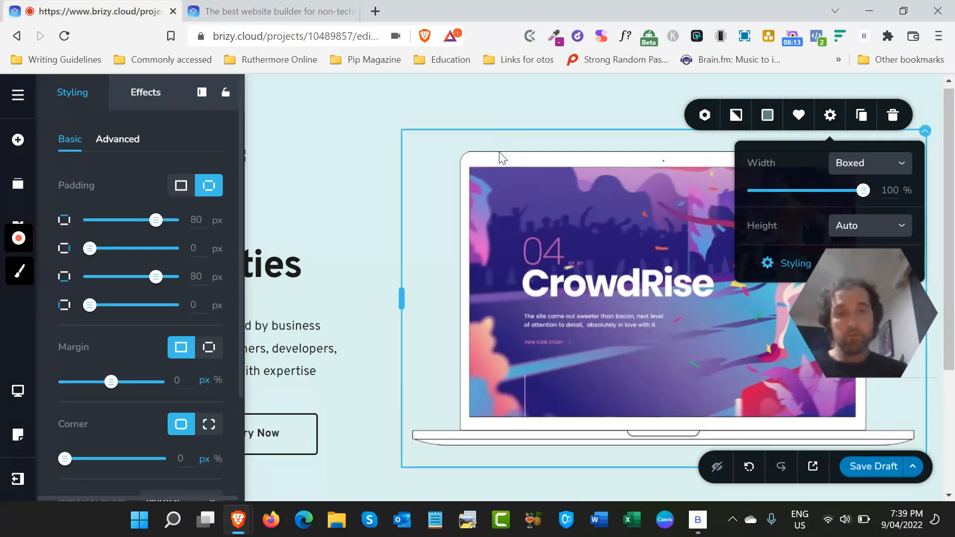
left_click(509, 118)
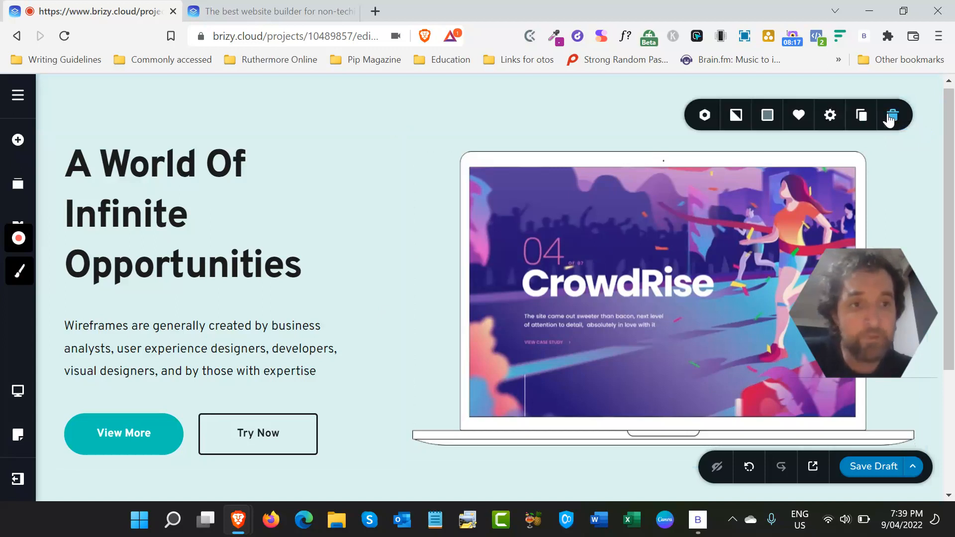
- Delete the laptop block from the page and open the library for adding new blocks
left_click(888, 112)
left_click(154, 238)
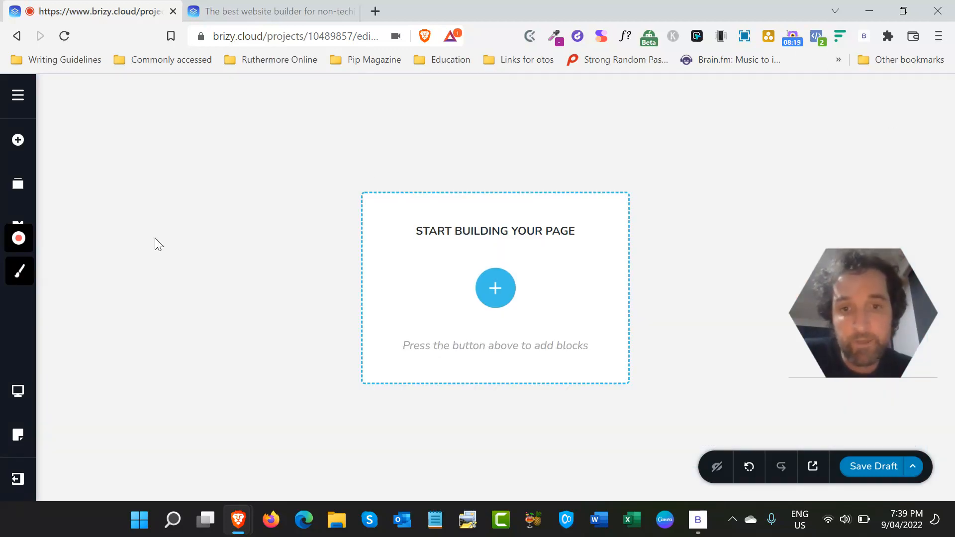
left_click(492, 290)
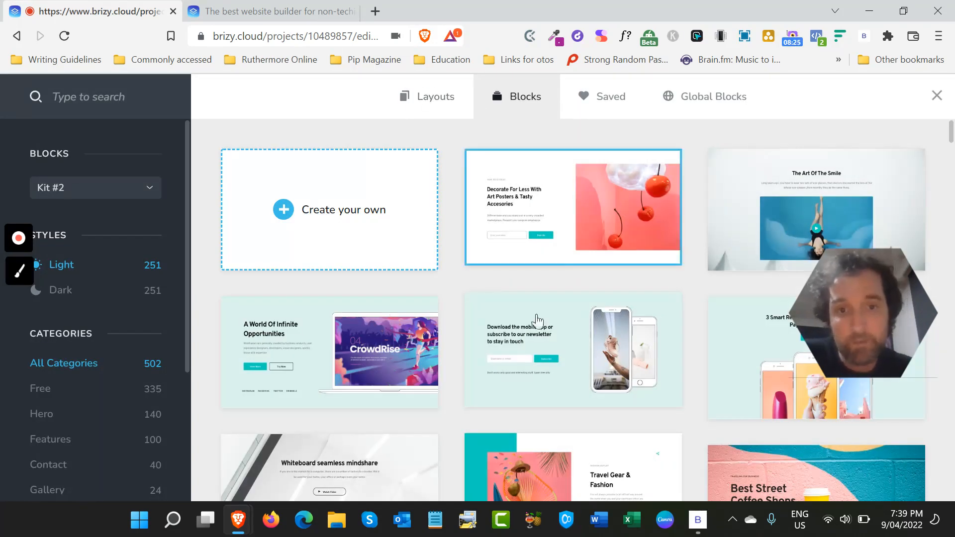
- Browse the ready-made blocks, switch to layouts and import the Homepage layout of the Scooter Rental set
scroll(536, 315, "down", 3)
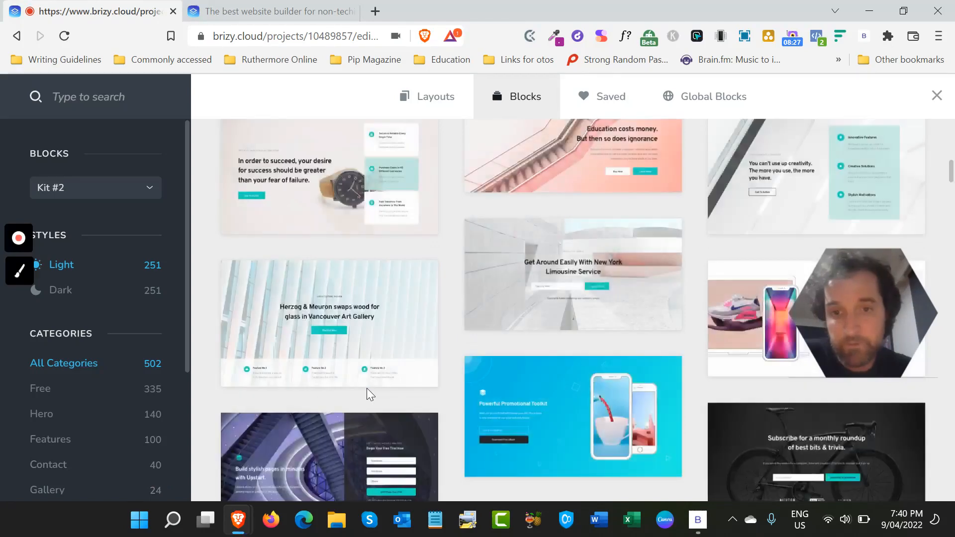
scroll(409, 380, "down", 6)
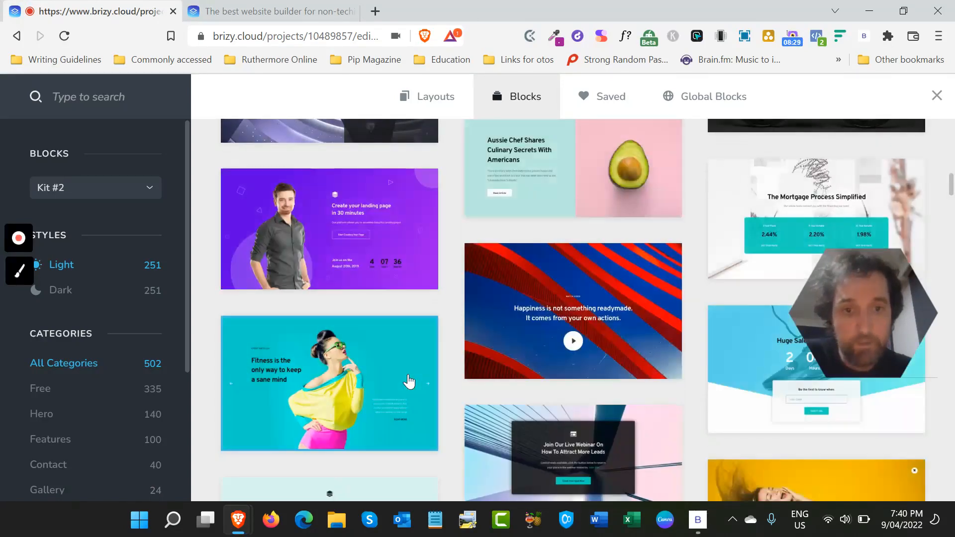
scroll(410, 381, "up", 2)
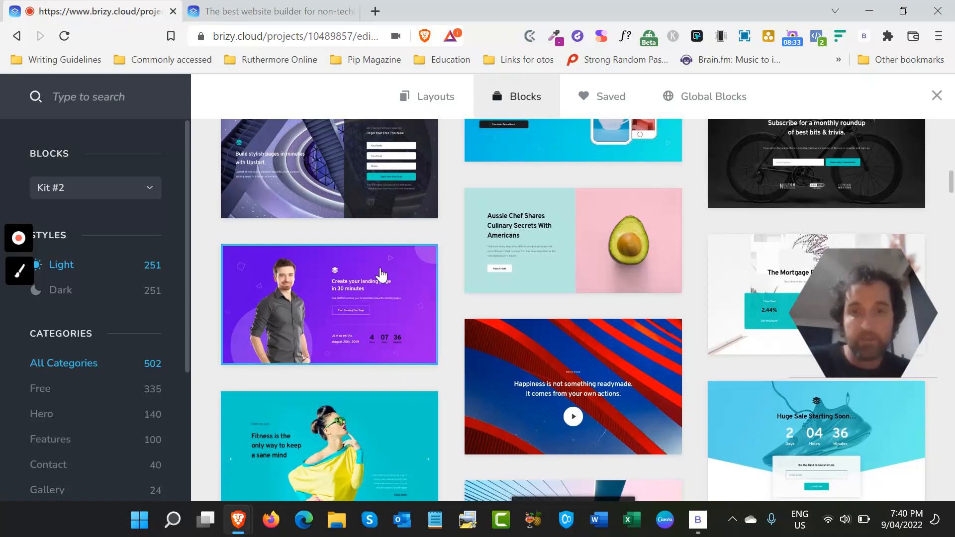
scroll(380, 356, "down", 3)
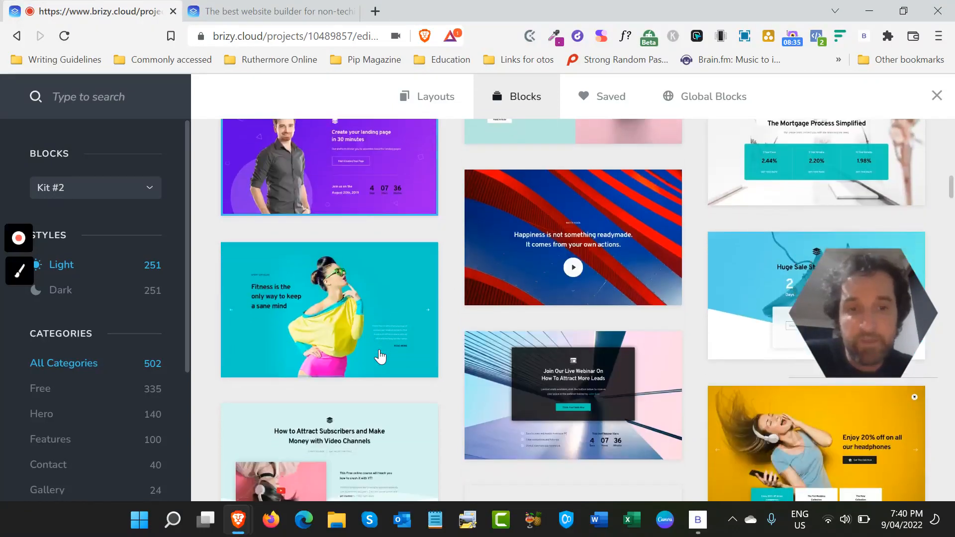
scroll(380, 359, "up", 10)
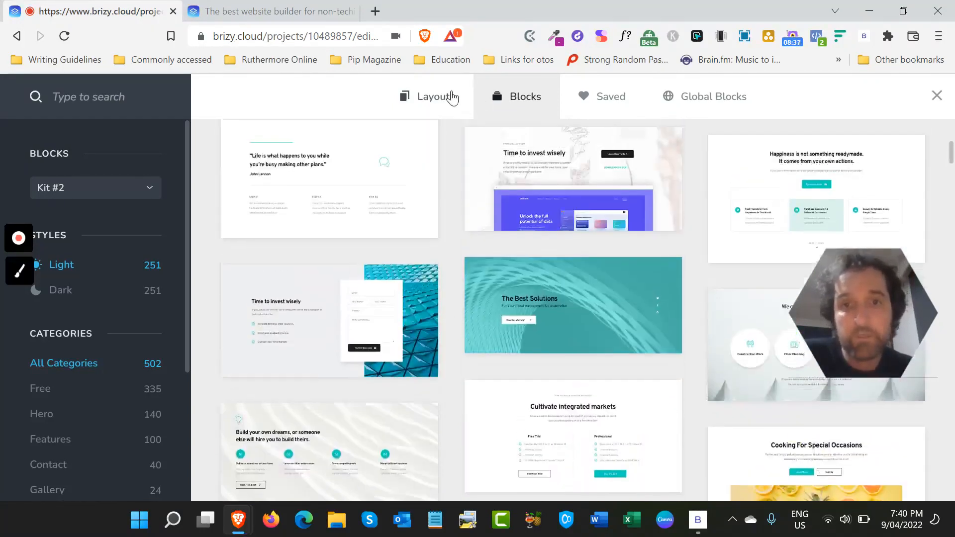
left_click(452, 98)
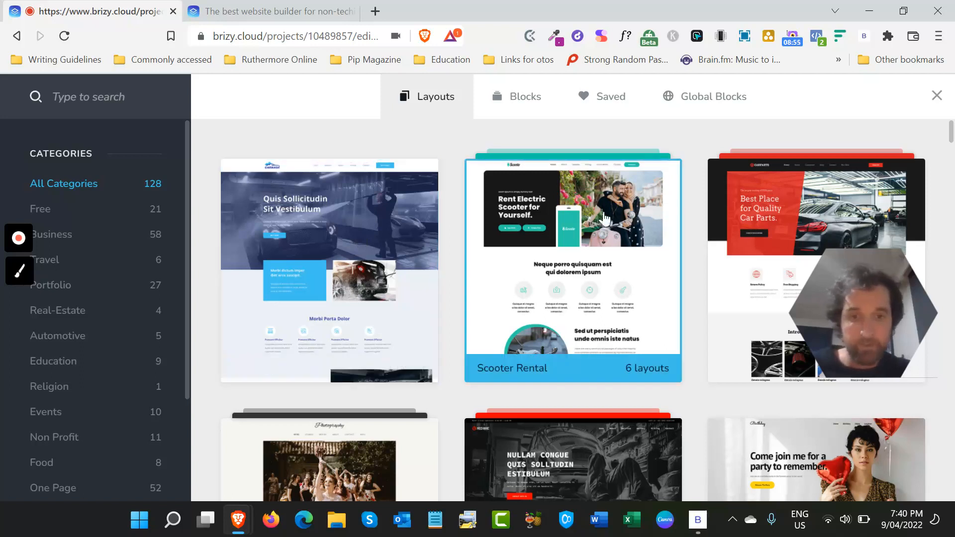
left_click(637, 271)
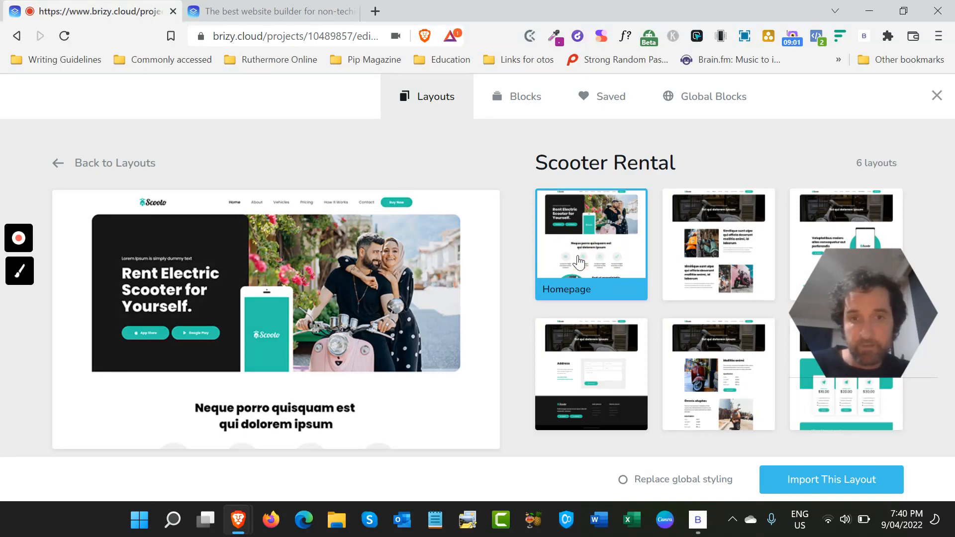
left_click(828, 489)
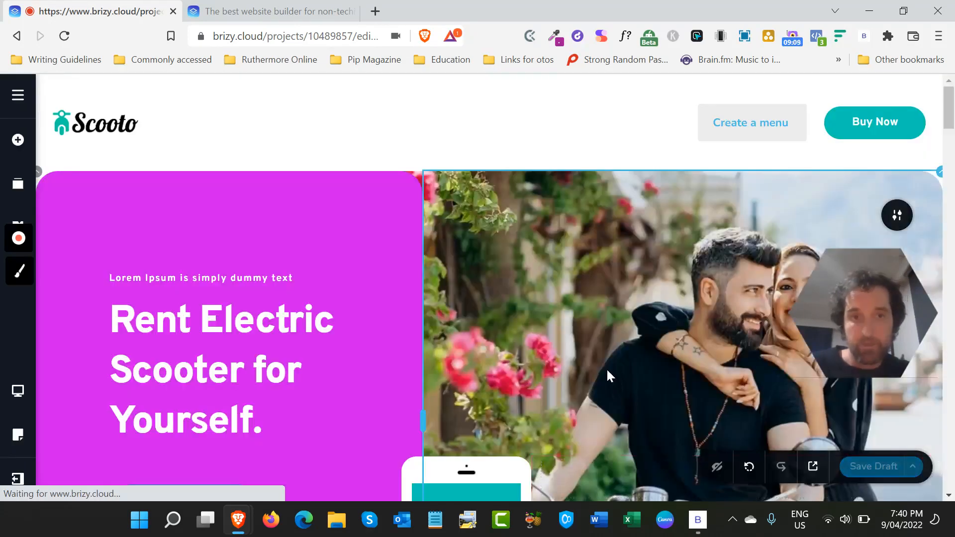
- Examine the imported scooter rental page from its header and hero section down to the footer and back
scroll(607, 368, "down", 20)
scroll(607, 368, "down", 20)
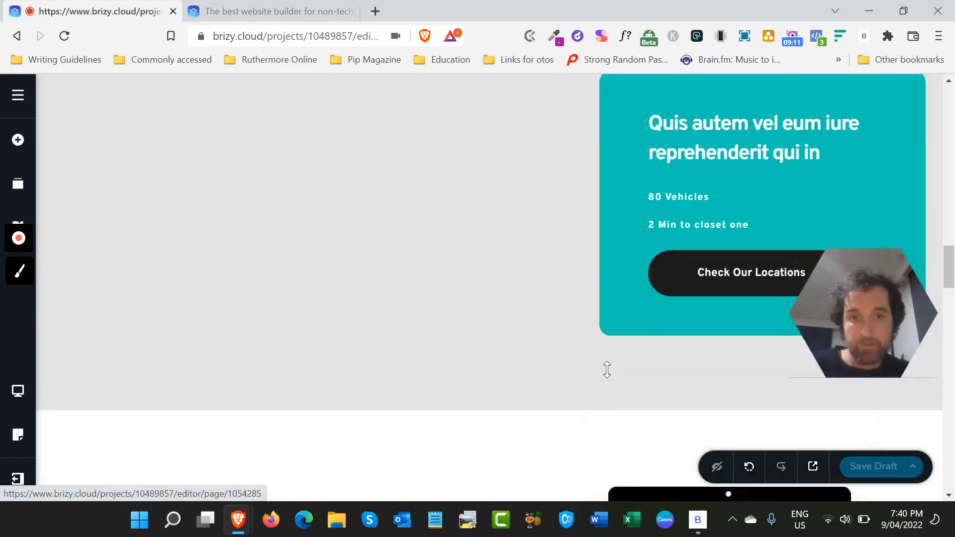
scroll(607, 371, "down", 15)
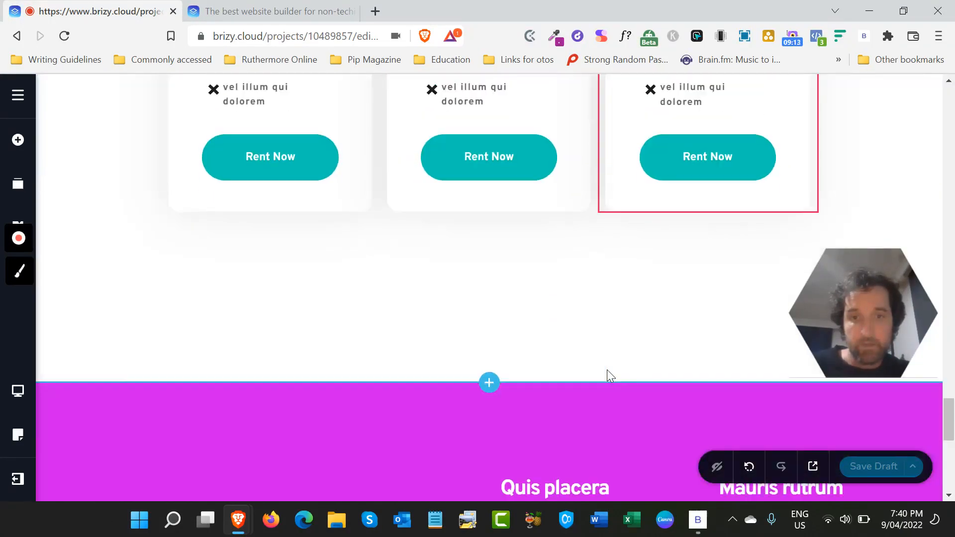
scroll(607, 371, "up", 2)
scroll(607, 369, "up", 20)
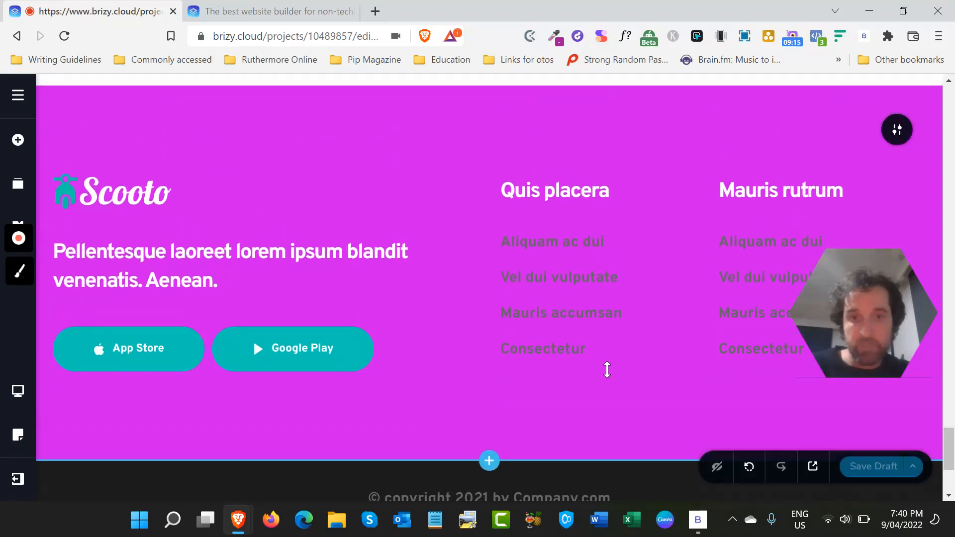
scroll(607, 370, "up", 15)
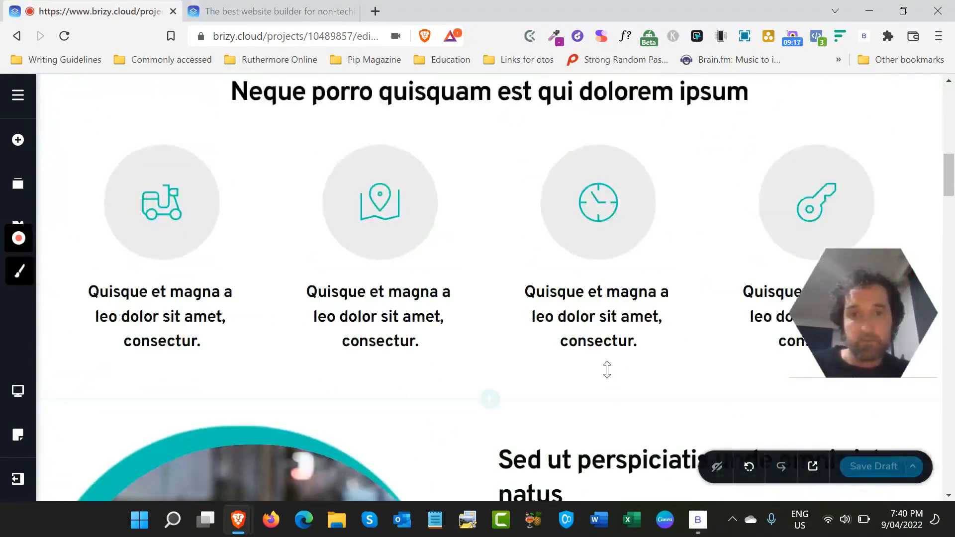
scroll(607, 369, "down", 4)
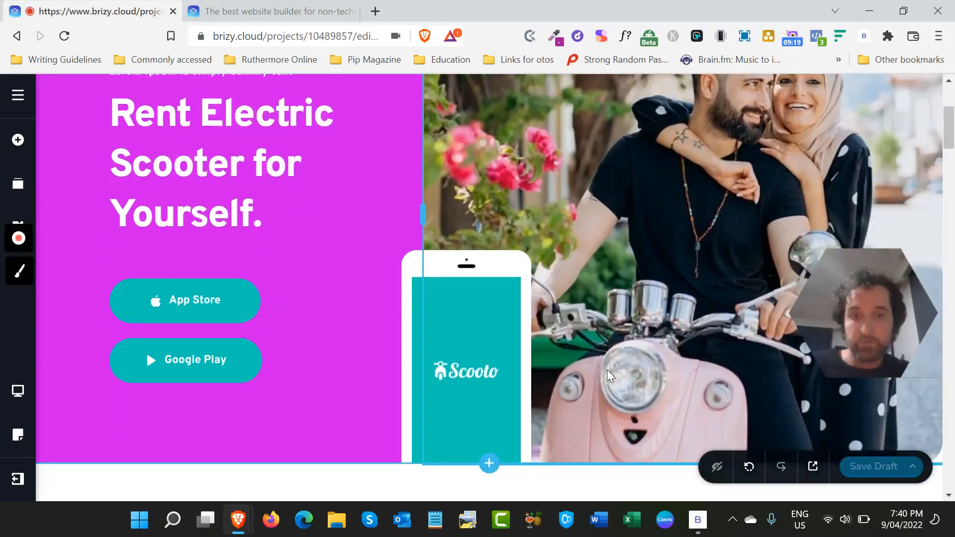
scroll(607, 369, "up", 1)
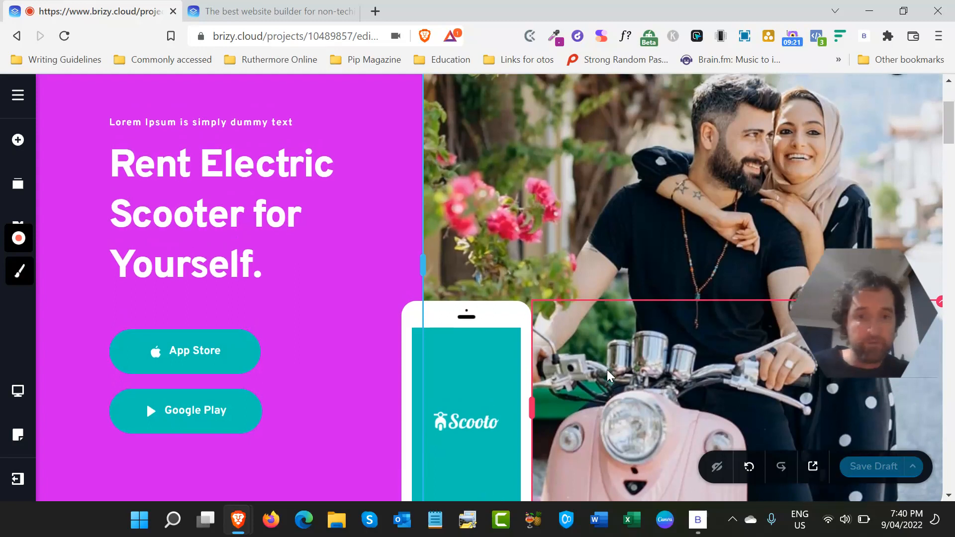
scroll(607, 369, "down", 3)
scroll(607, 370, "up", 6)
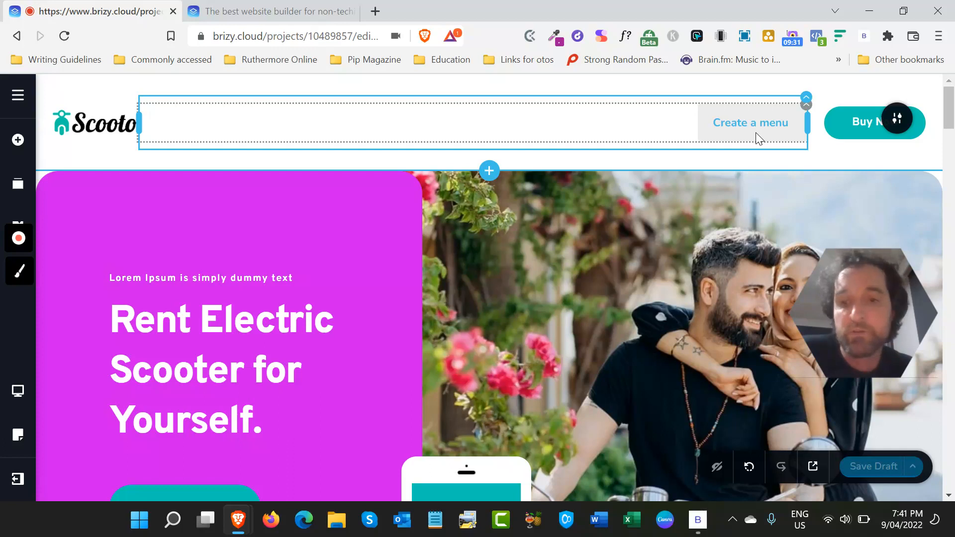
- Make the Scooto header block global
left_click(895, 120)
left_click(704, 118)
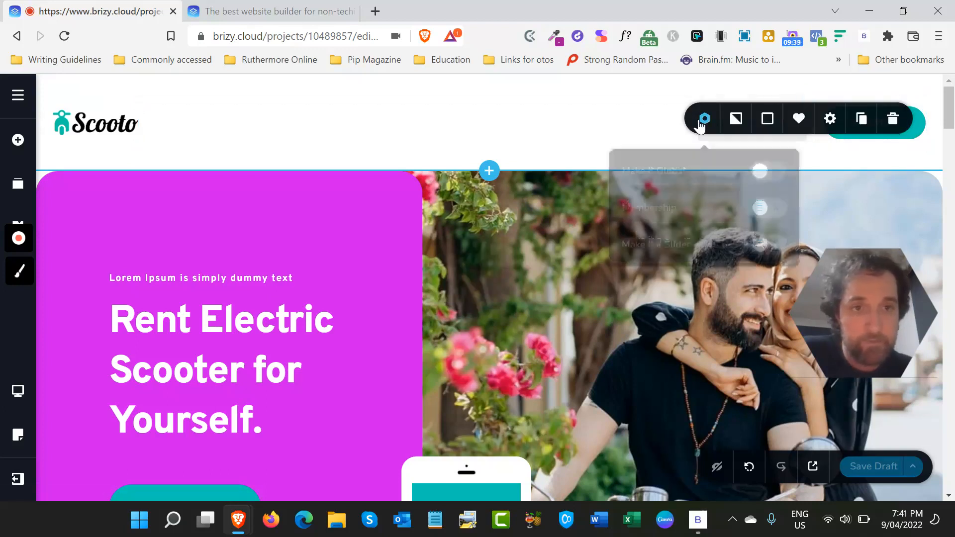
left_click(763, 166)
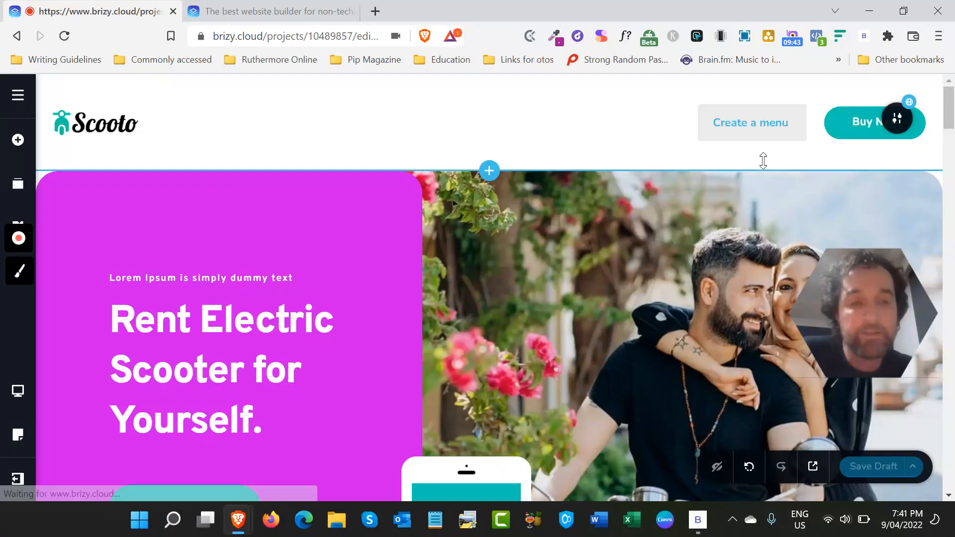
- Check the header block's global display conditions option and turn off Make it Global
left_click(896, 119)
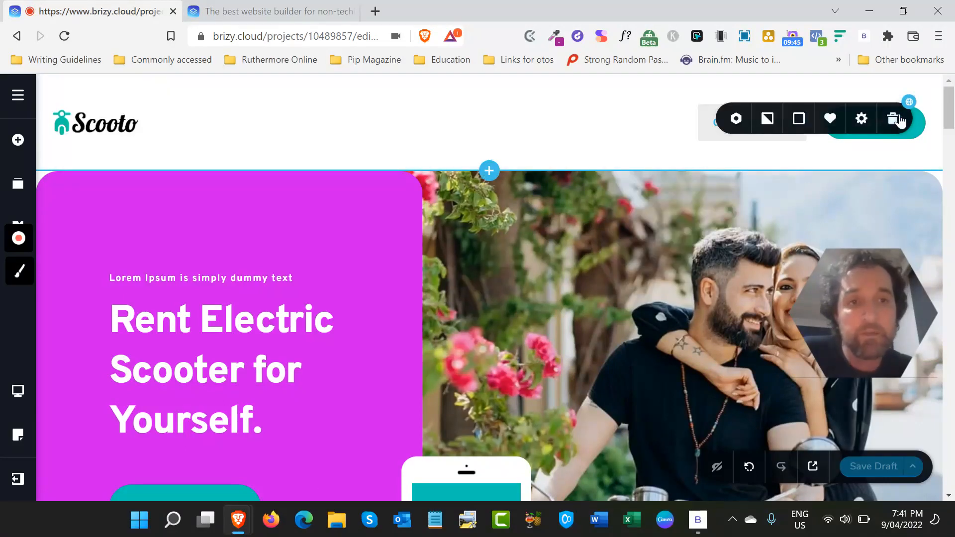
left_click(736, 121)
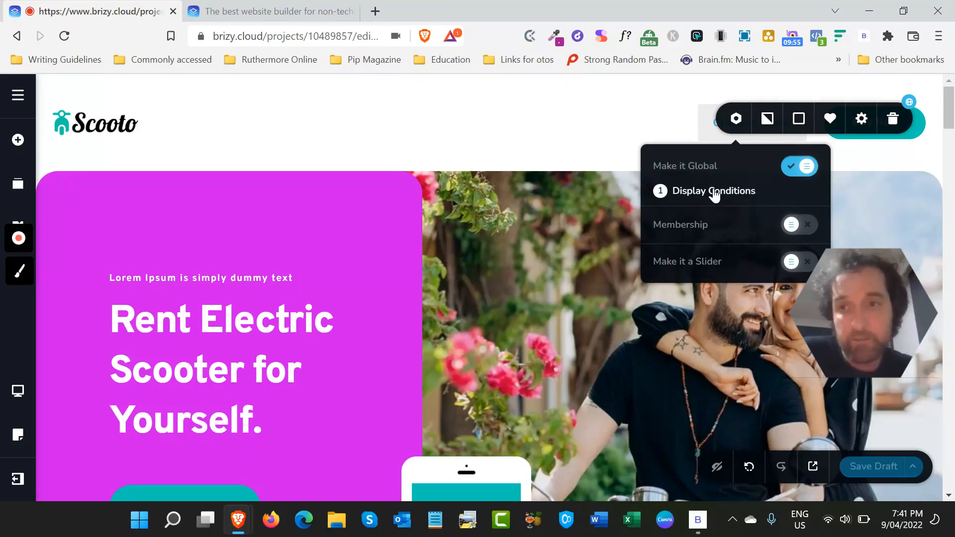
left_click(799, 169)
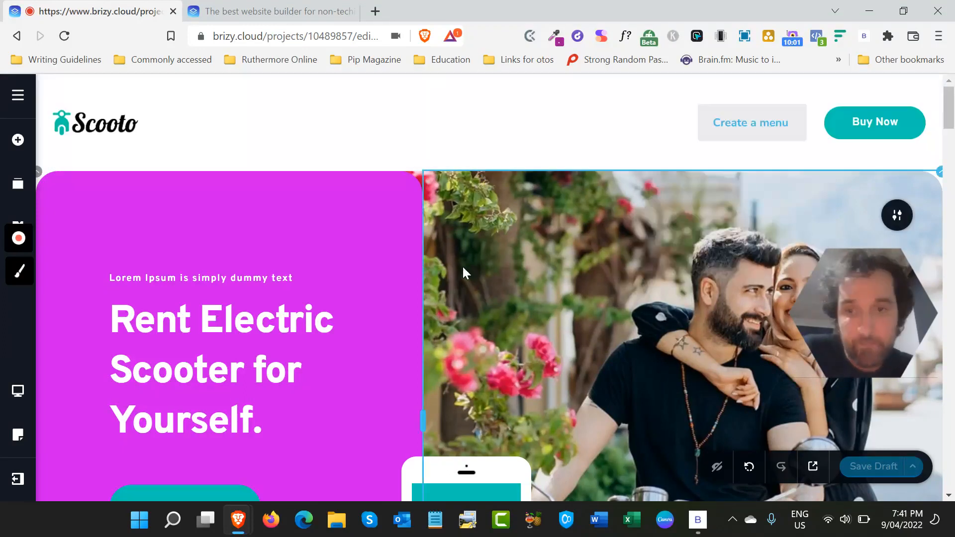
- Delete the Scooto header block and the "Rent Electric Scooter for Yourself." hero block
scroll(462, 267, "down", 4)
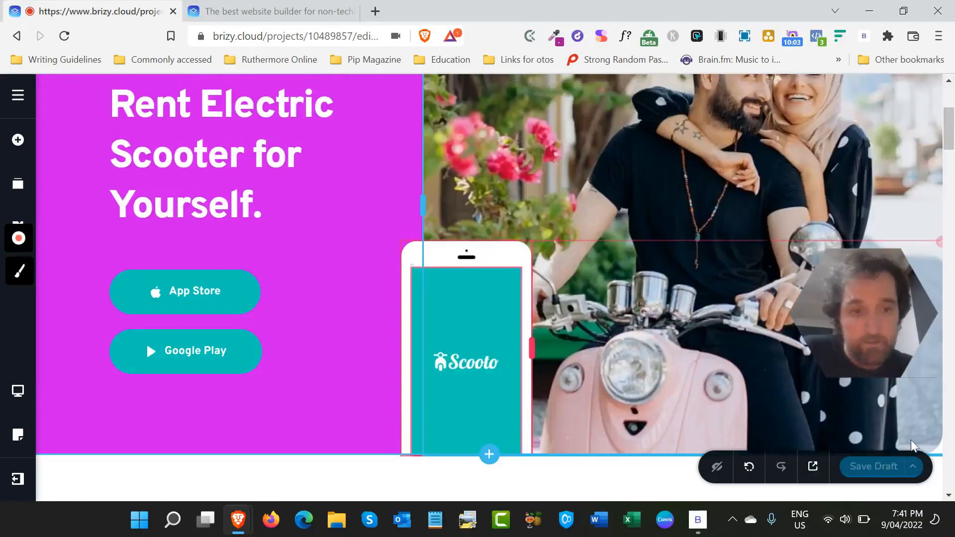
scroll(900, 87, "up", 3)
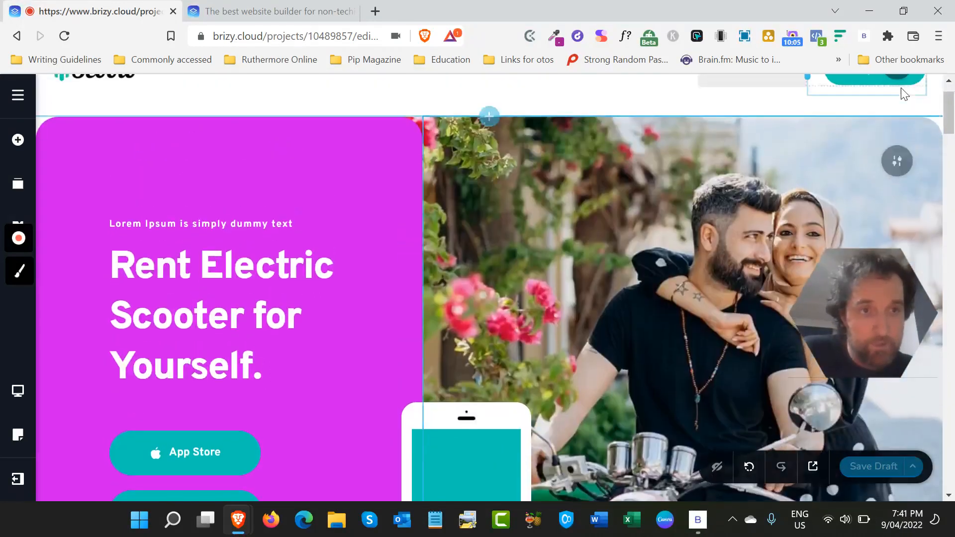
scroll(903, 92, "up", 1)
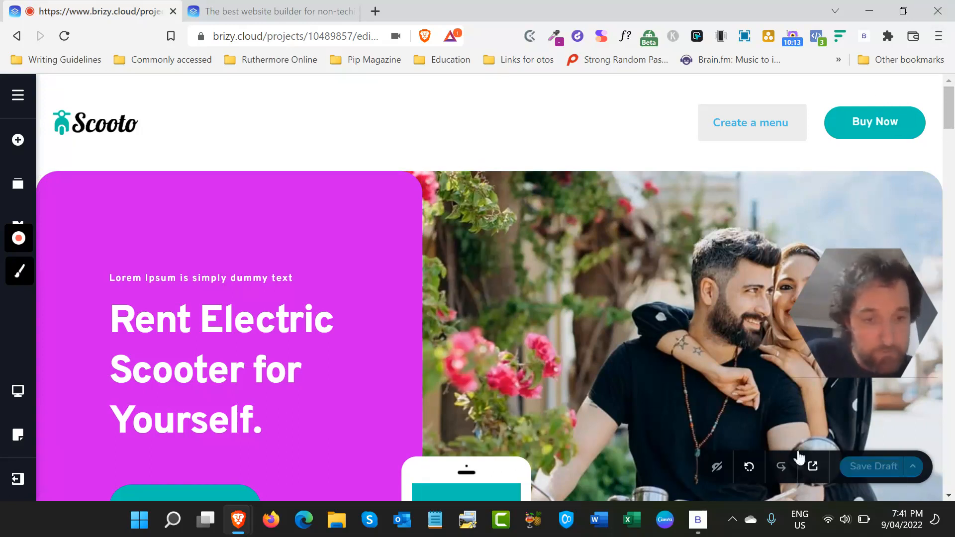
left_click(897, 118)
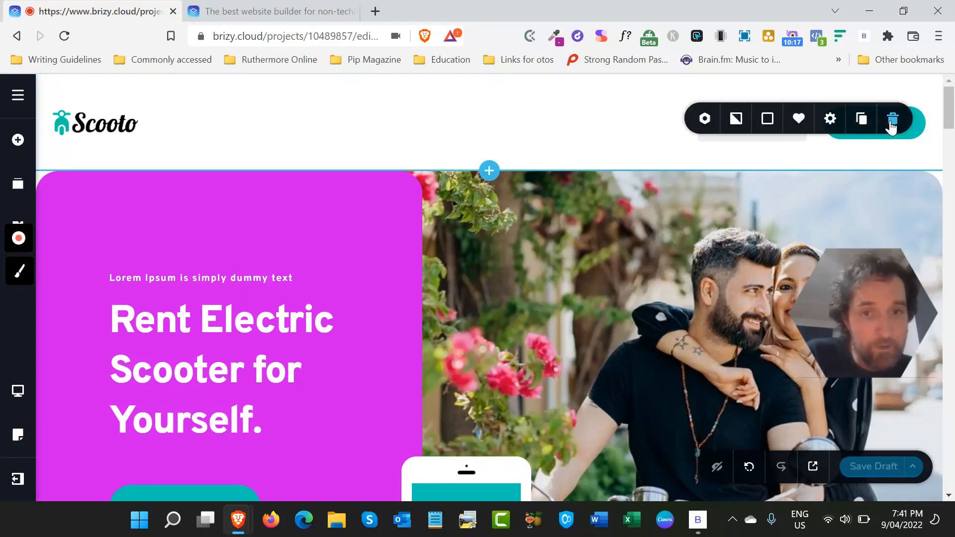
left_click(891, 124)
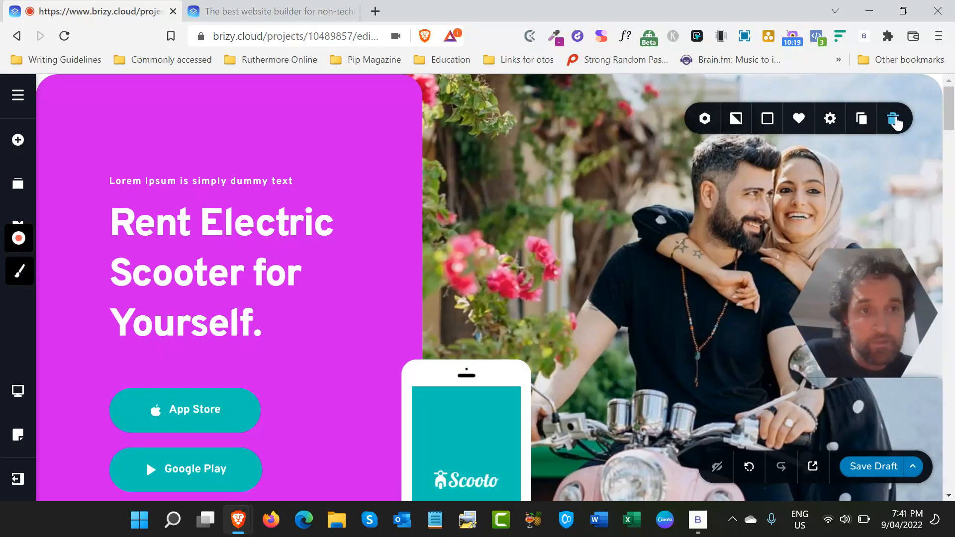
left_click(894, 119)
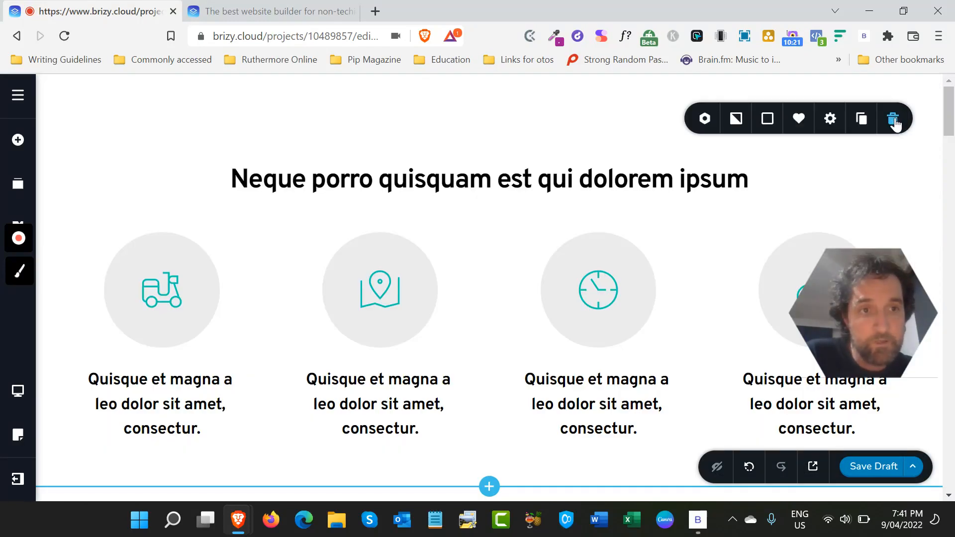
- Clear the page's entire layout, removing all remaining scooter rental blocks
left_click(913, 466)
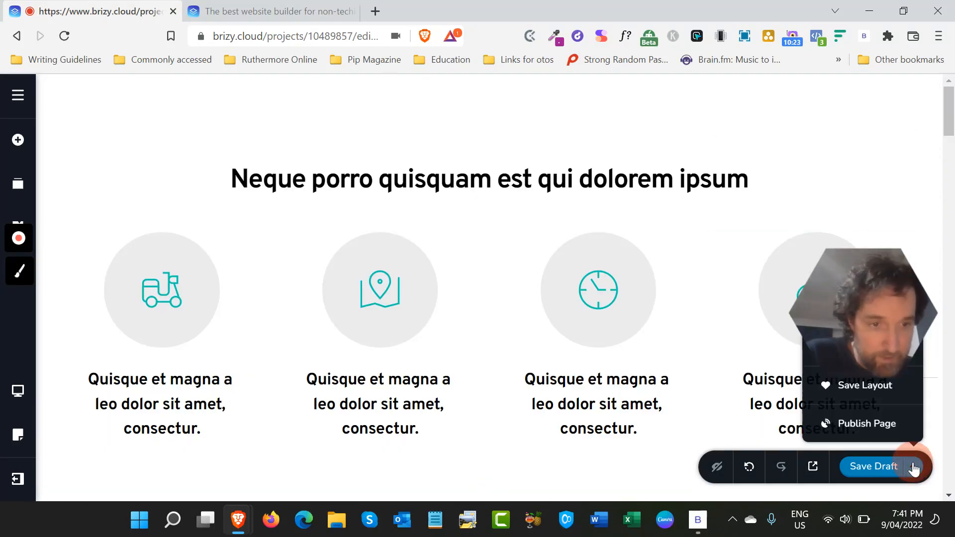
left_click_drag(870, 317, 869, 205)
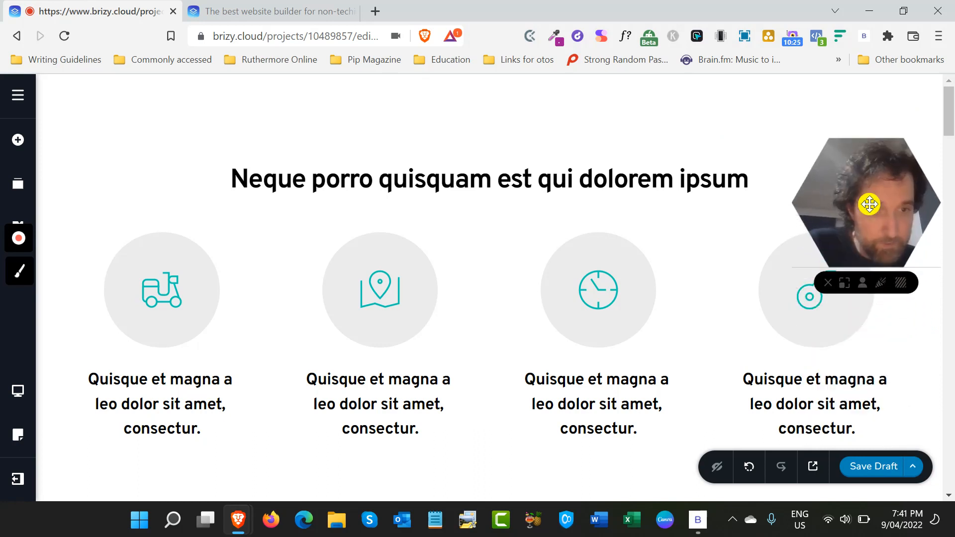
left_click(913, 466)
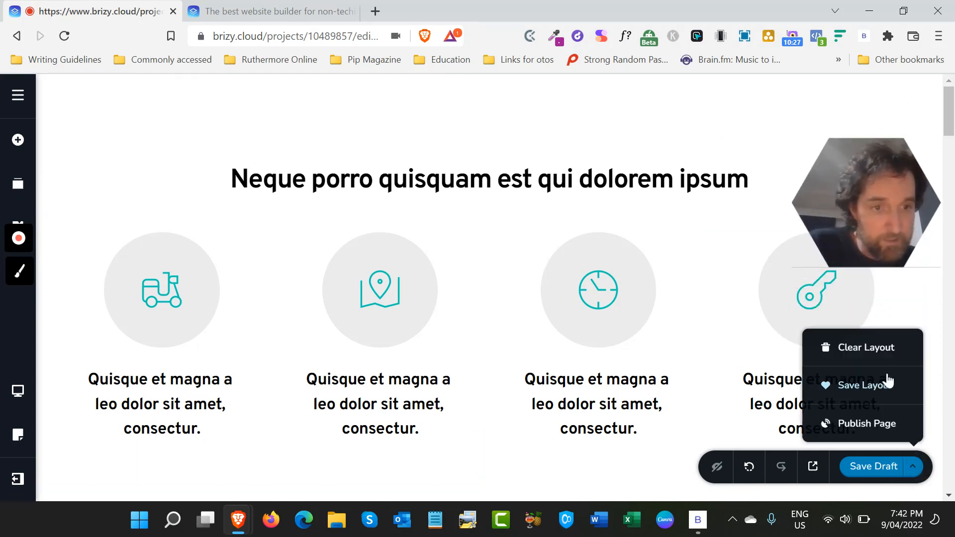
left_click(877, 351)
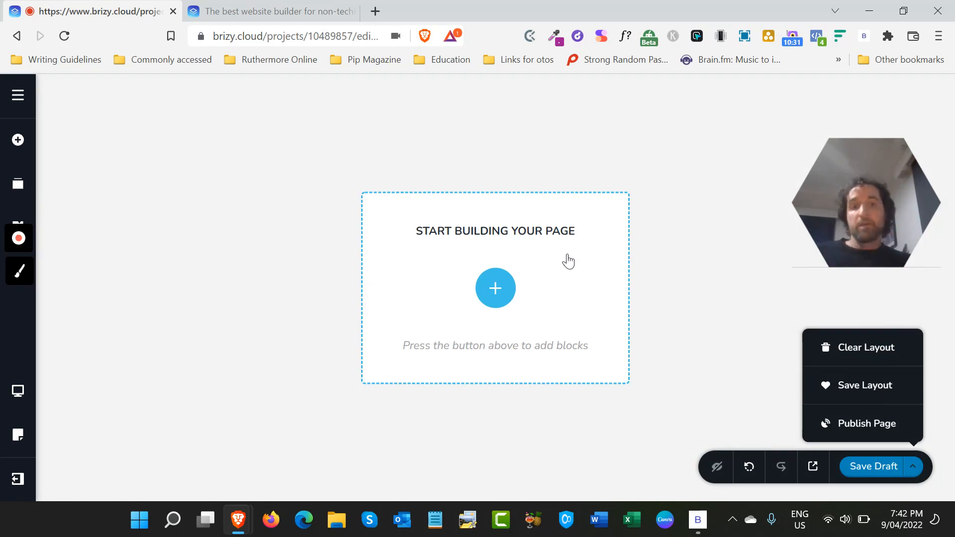
- Add a blank block to the empty page using the Create your own option
left_click(506, 288)
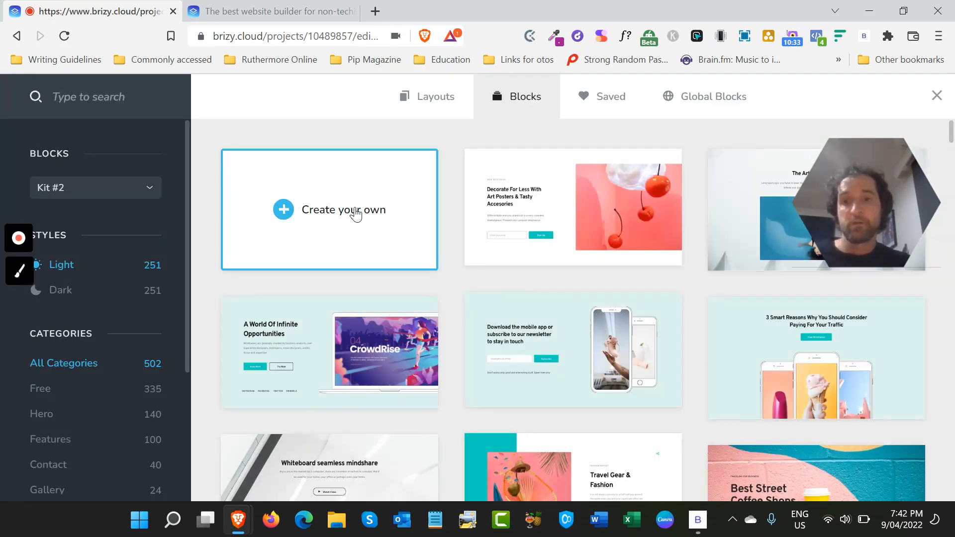
right_click(356, 214)
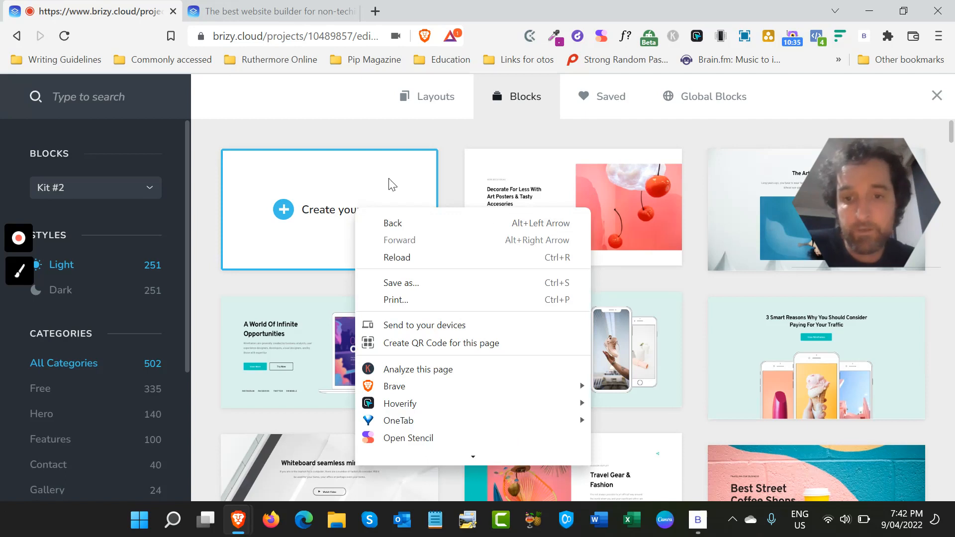
key("Escape")
left_click(277, 208)
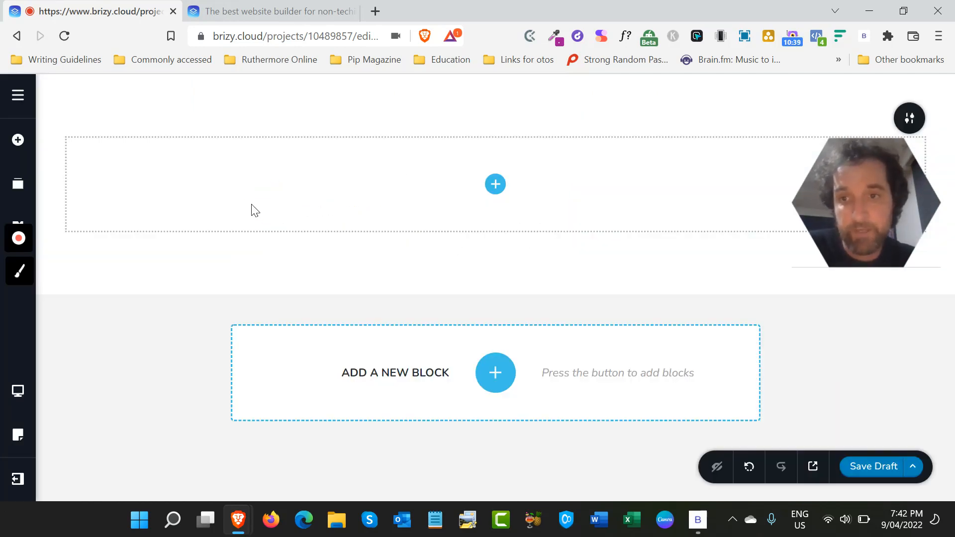
mouse_move(814, 192)
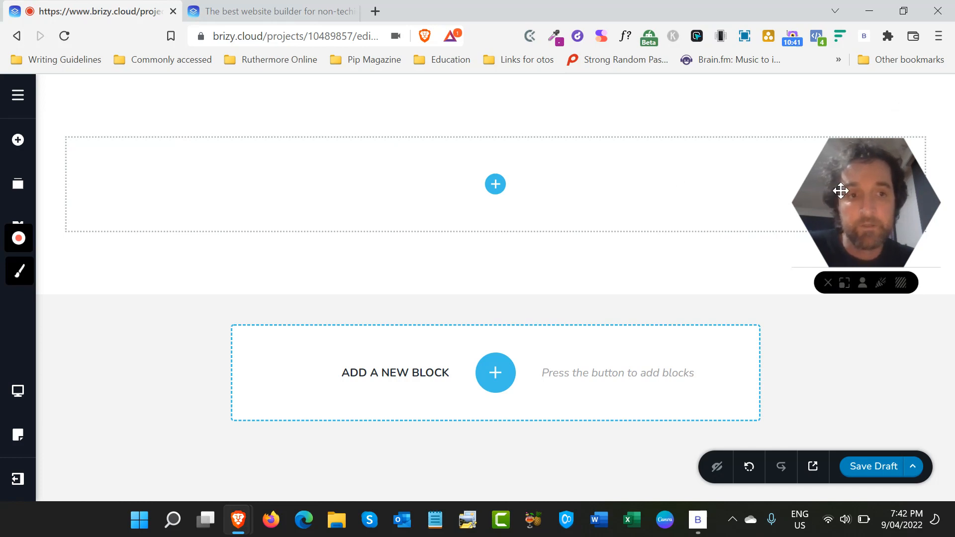
left_click_drag(841, 191, 832, 346)
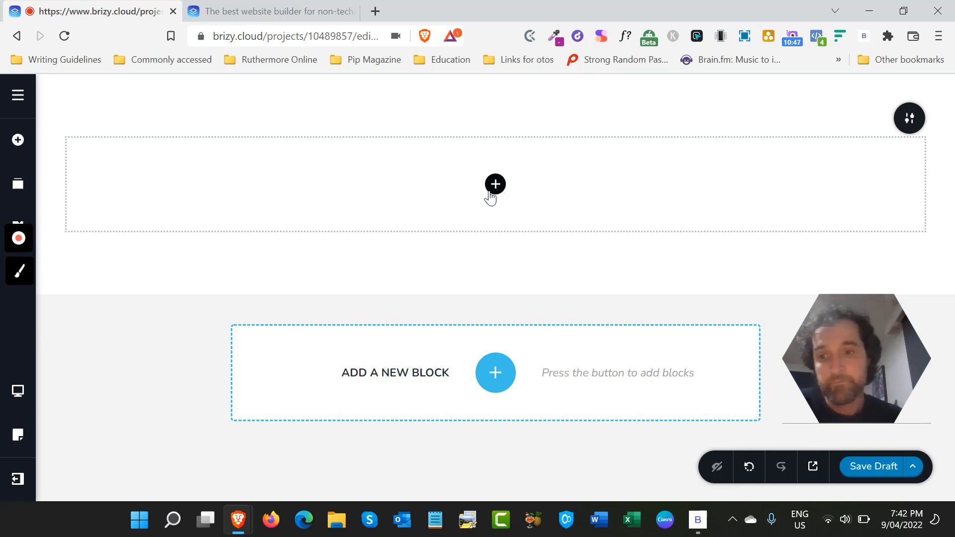
- Set the blank block's solid overlay color to the light grey #EBEBEB swatch
left_click(910, 122)
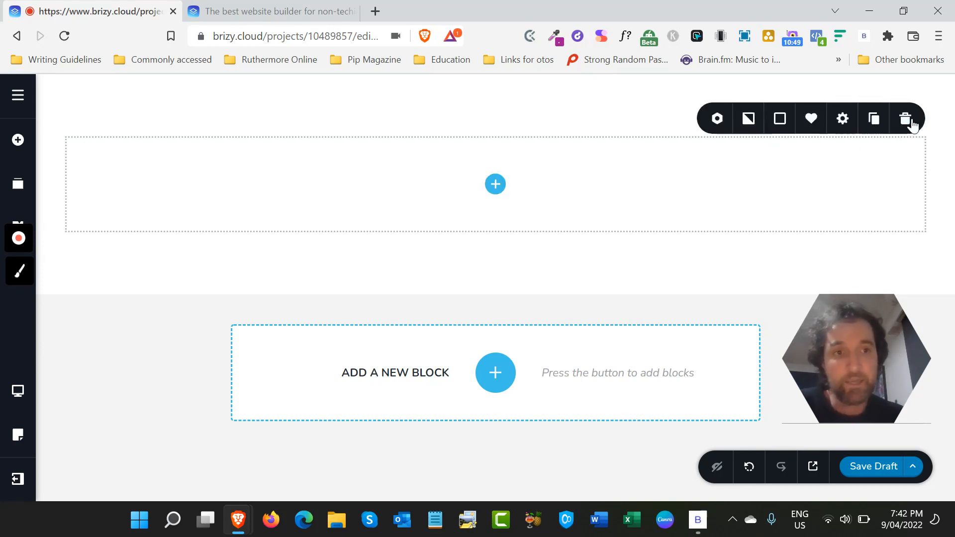
left_click(781, 122)
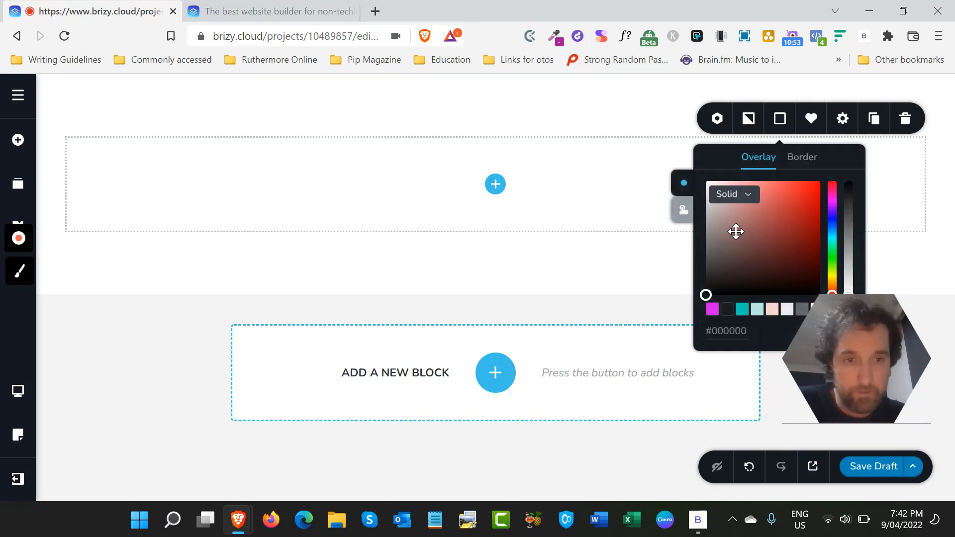
left_click(850, 308)
right_click(784, 373)
left_click(819, 357)
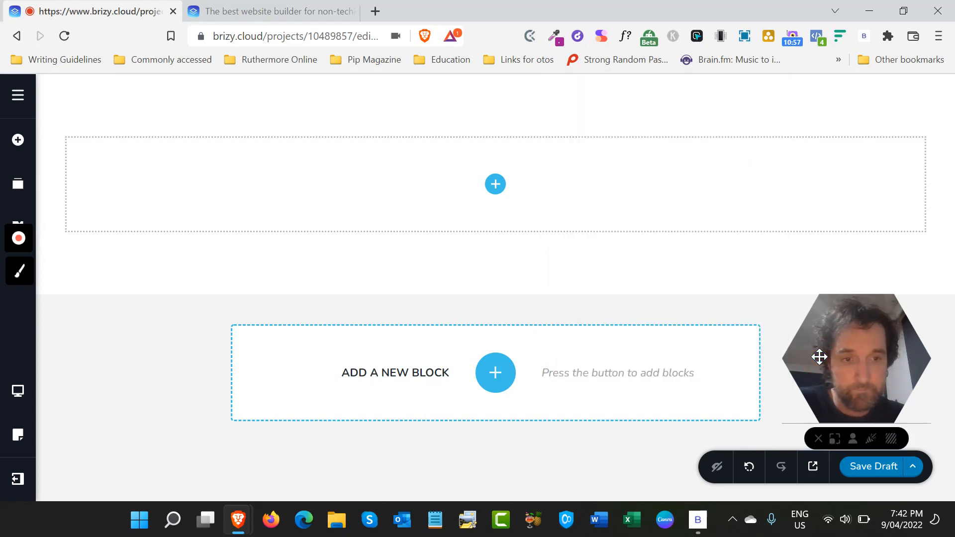
left_click_drag(820, 356, 722, 413)
mouse_move(913, 129)
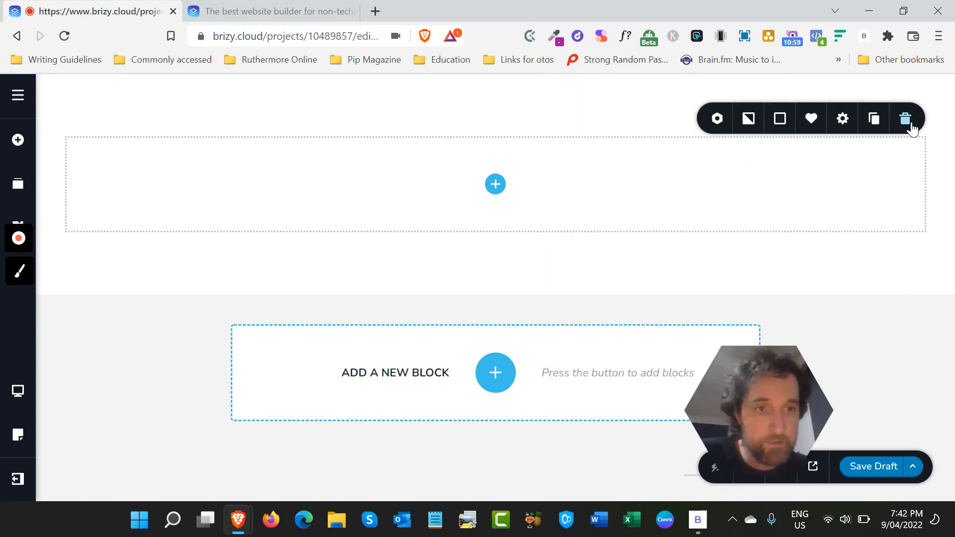
left_click(781, 122)
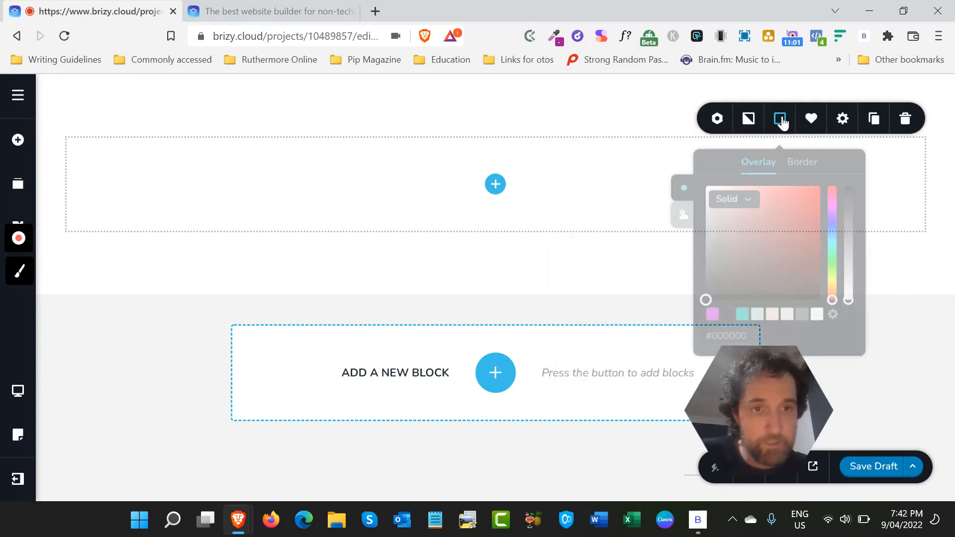
left_click(816, 310)
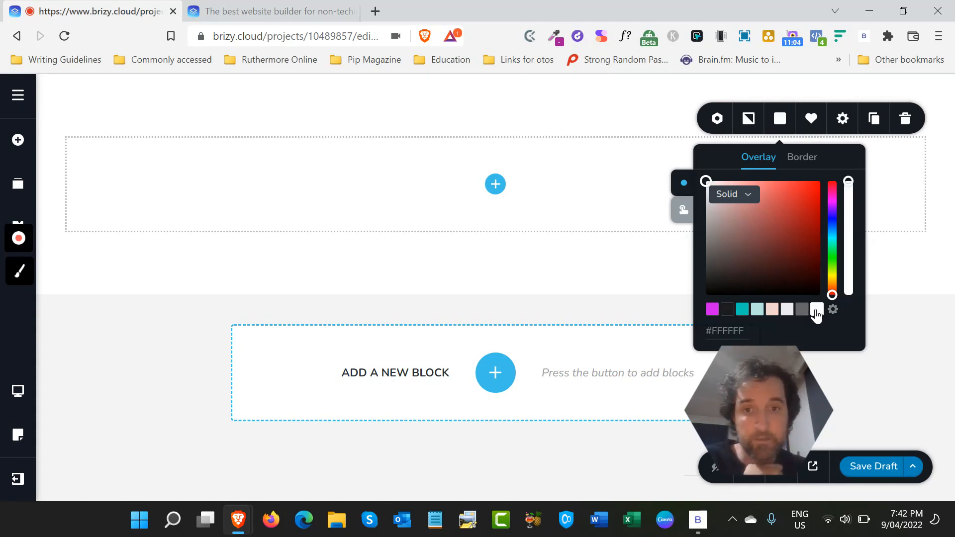
left_click(789, 312)
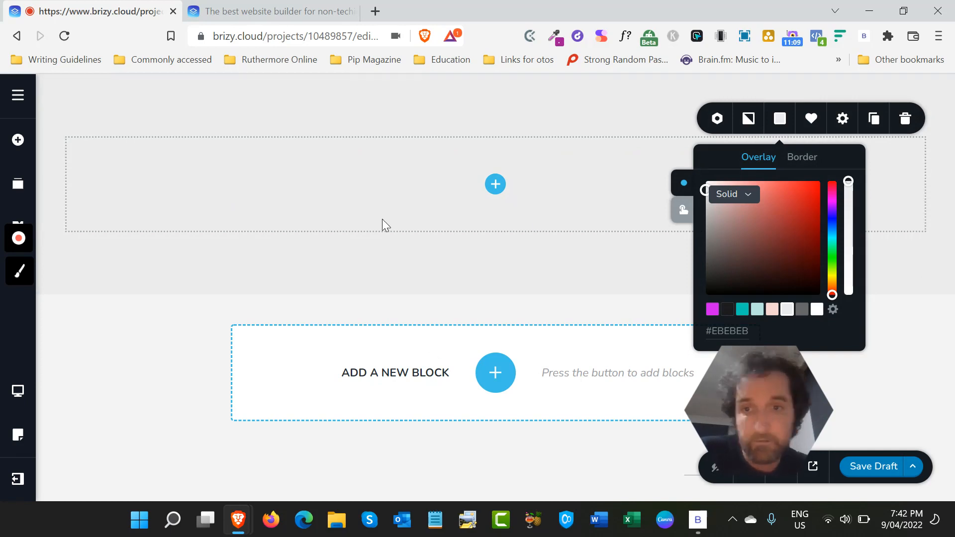
- Try magenta #D016EE as the block's hover overlay color and return it to light grey #EBEBEB
left_click(681, 211)
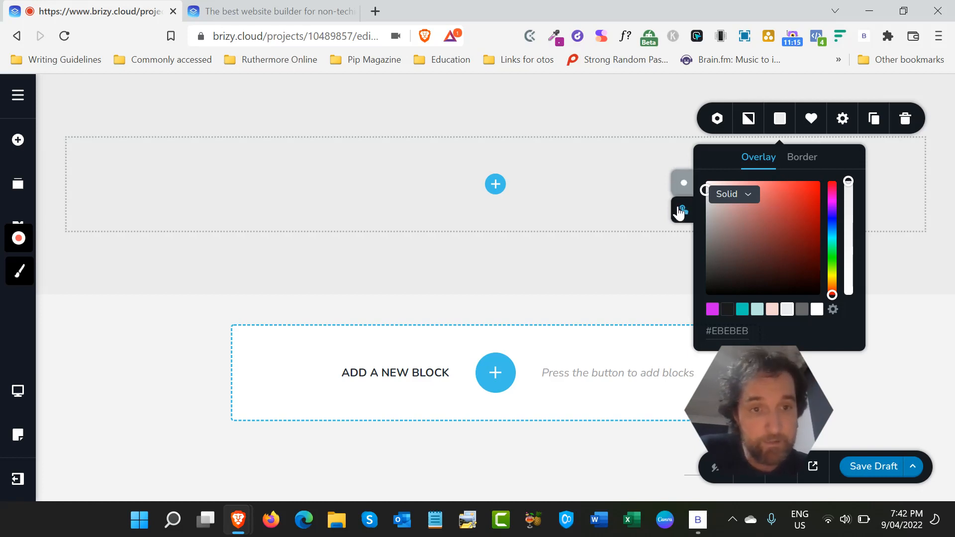
left_click(712, 311)
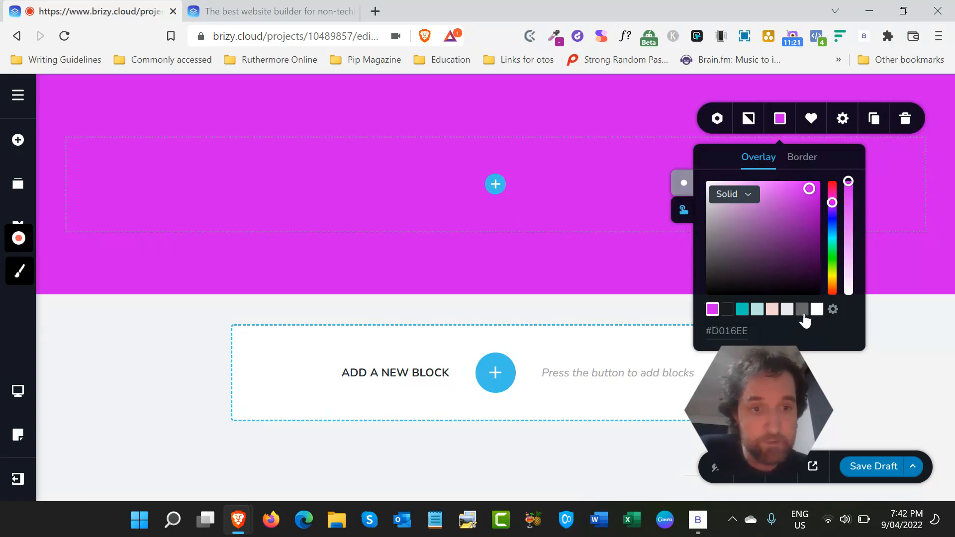
left_click(788, 312)
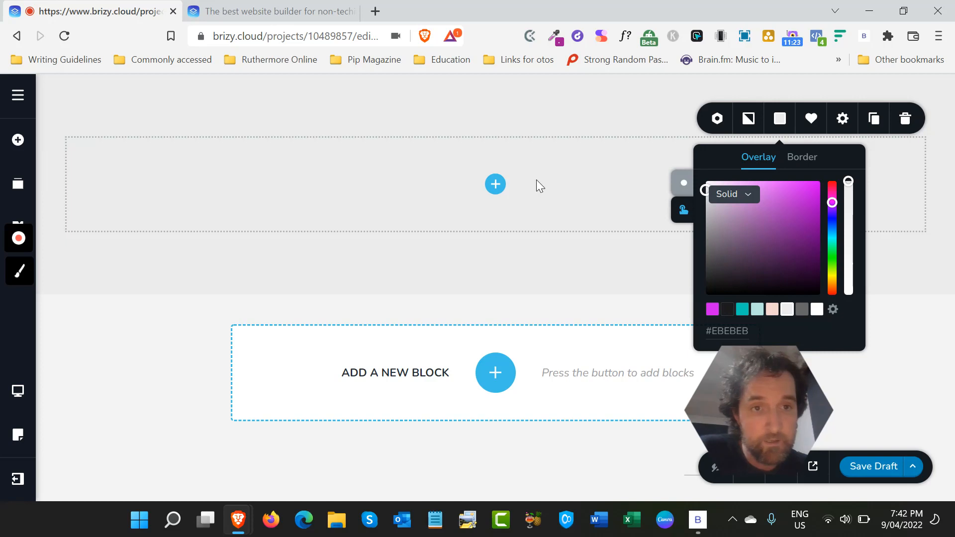
- Check the block's background image setting and leave the image file selection without choosing a file
left_click(749, 120)
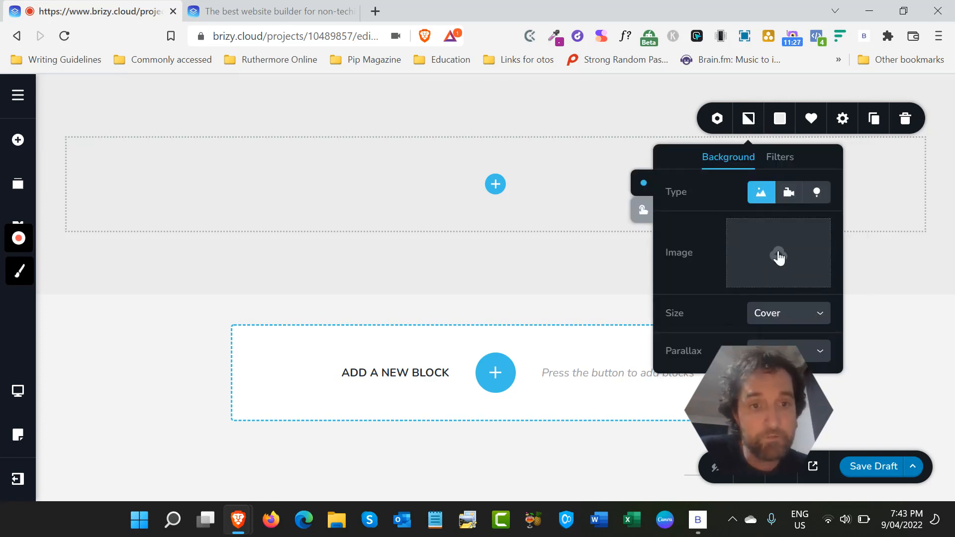
left_click(779, 257)
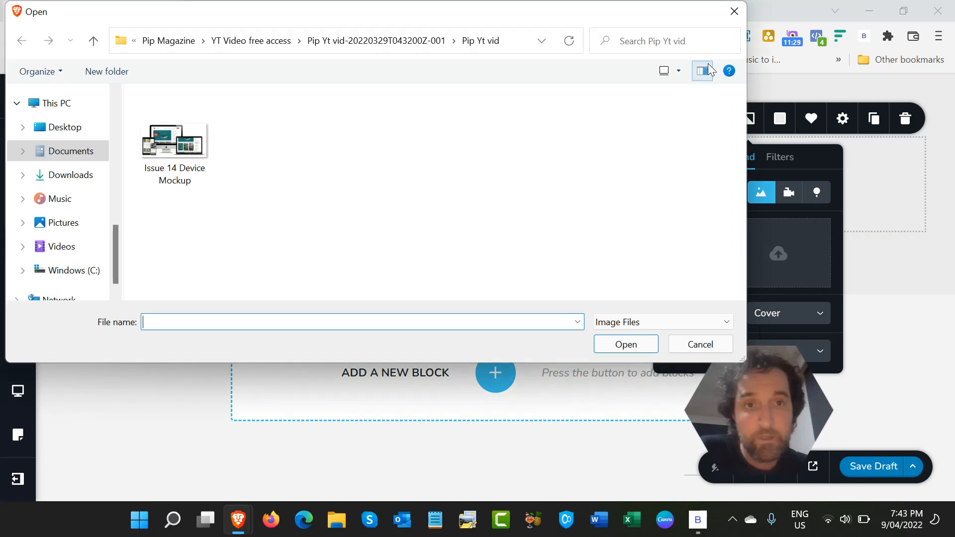
left_click(734, 11)
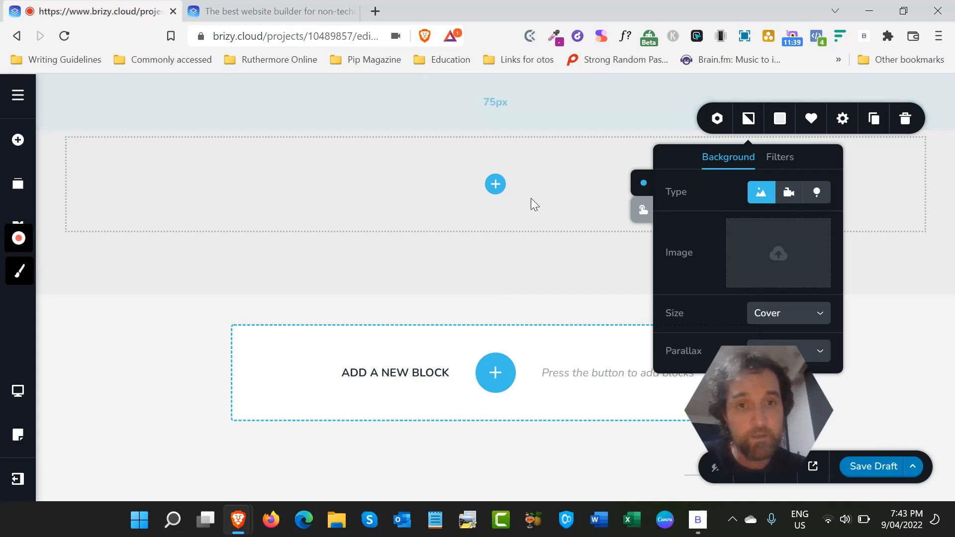
left_click(422, 275)
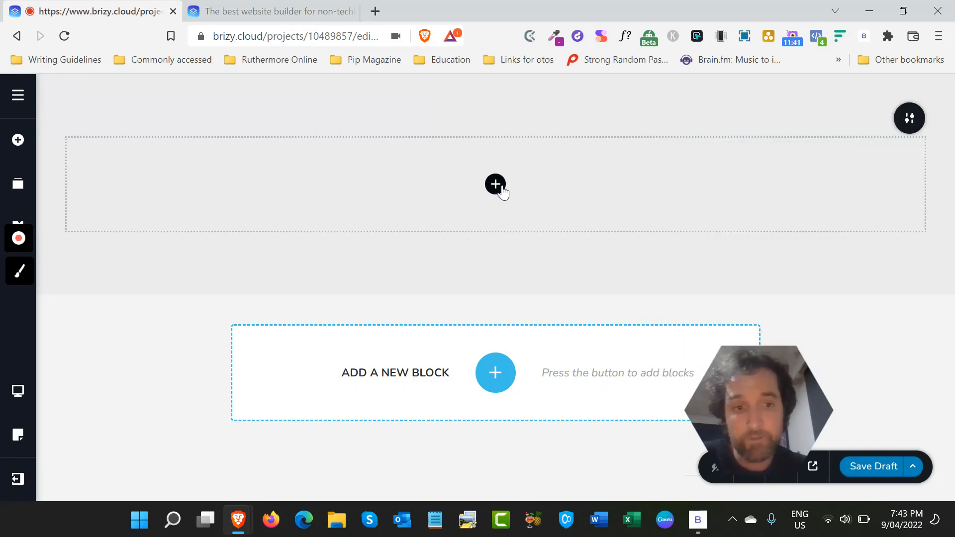
- Review the available elements and add a Column element to split the block into two equal columns
left_click(501, 187)
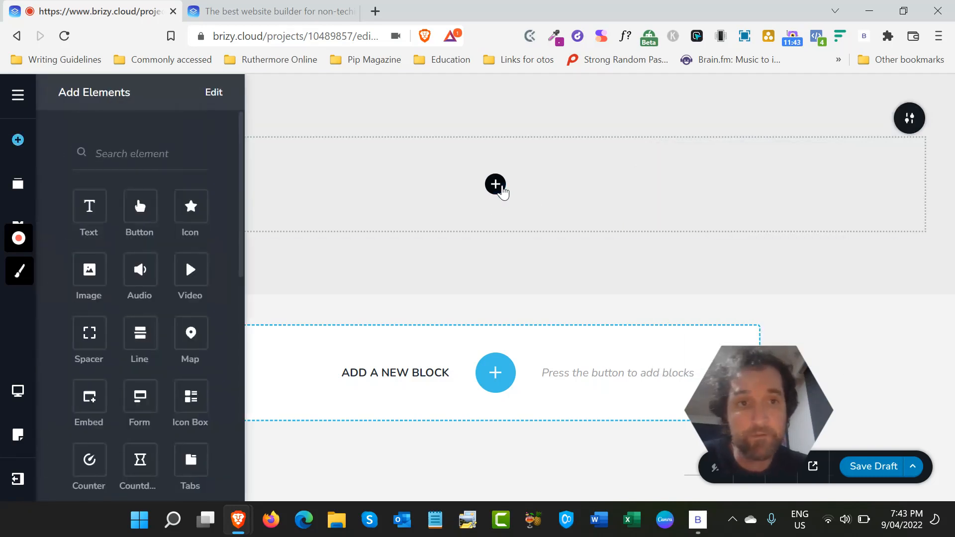
scroll(155, 390, "down", 10)
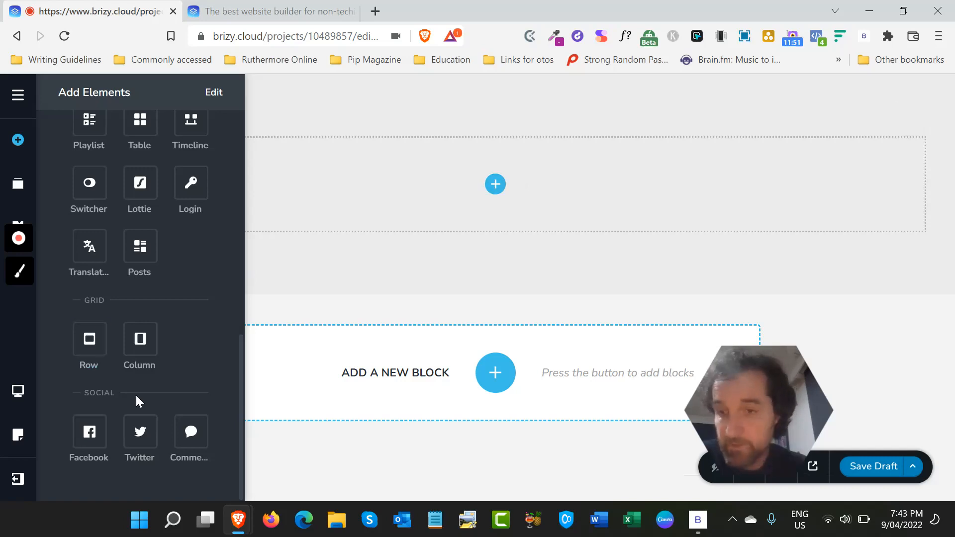
scroll(154, 179, "up", 10)
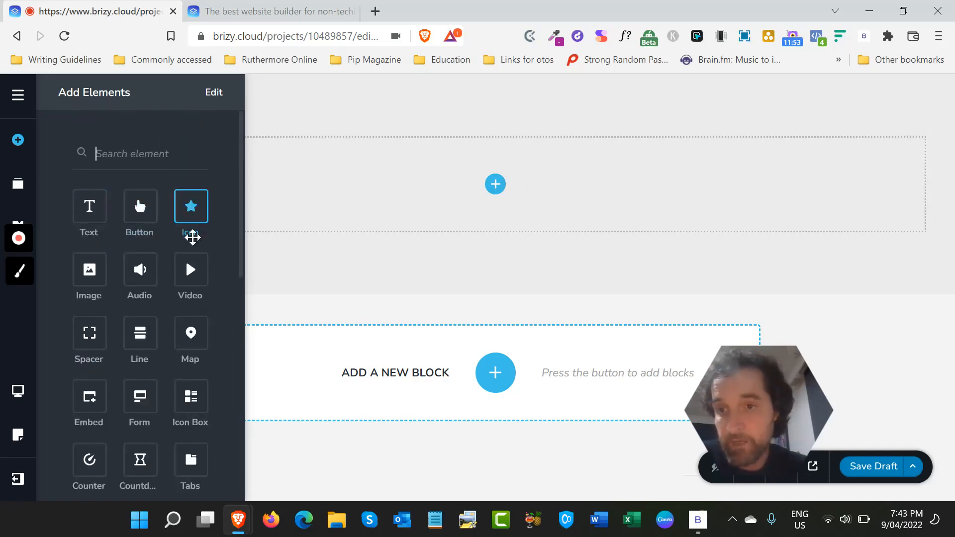
scroll(164, 248, "down", 10)
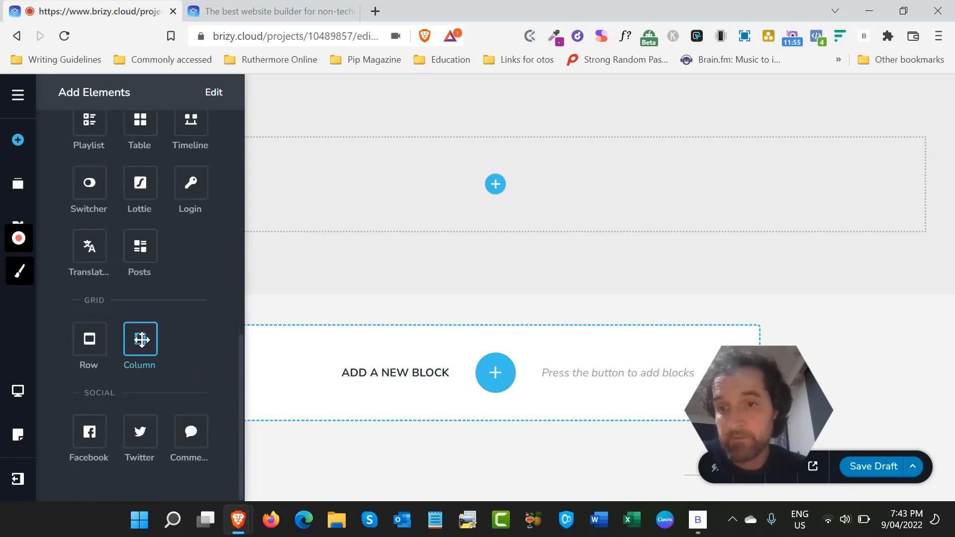
left_click_drag(139, 338, 497, 182)
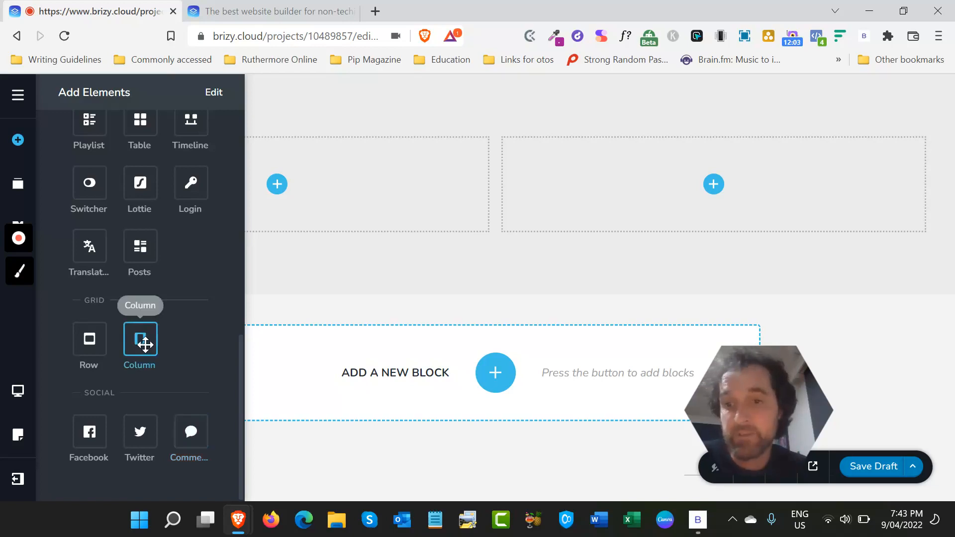
- Add three Column elements inside the right-hand column to divide it into four nested columns
left_click_drag(146, 344, 709, 215)
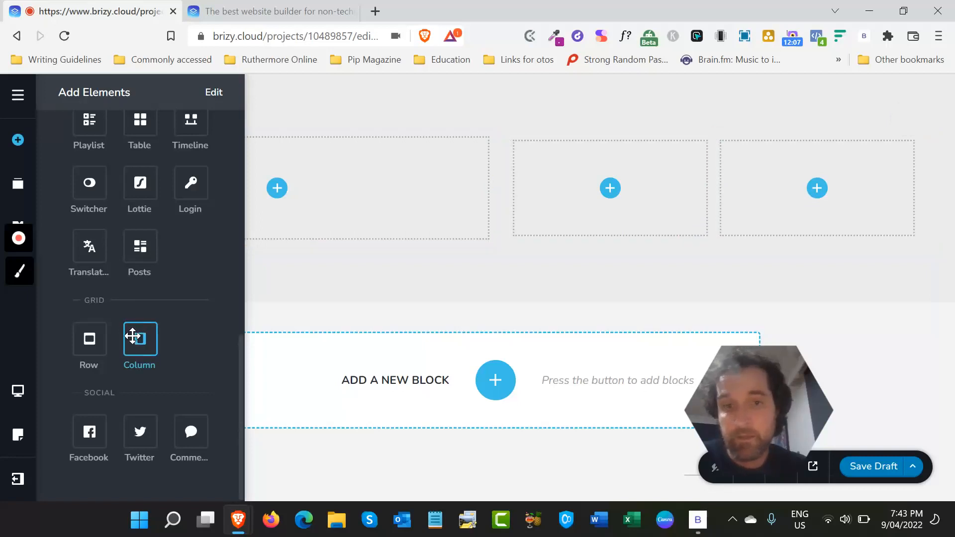
left_click_drag(132, 337, 613, 192)
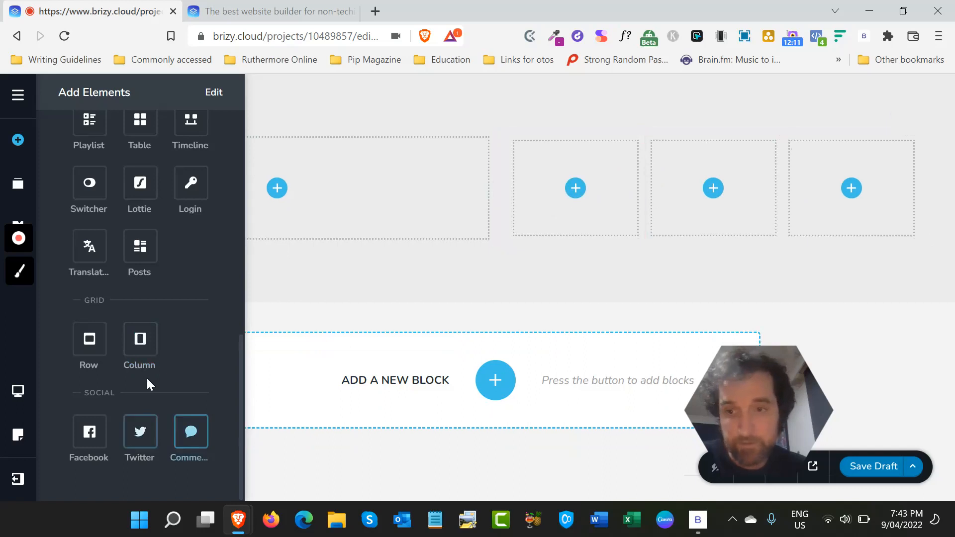
left_click_drag(139, 341, 569, 196)
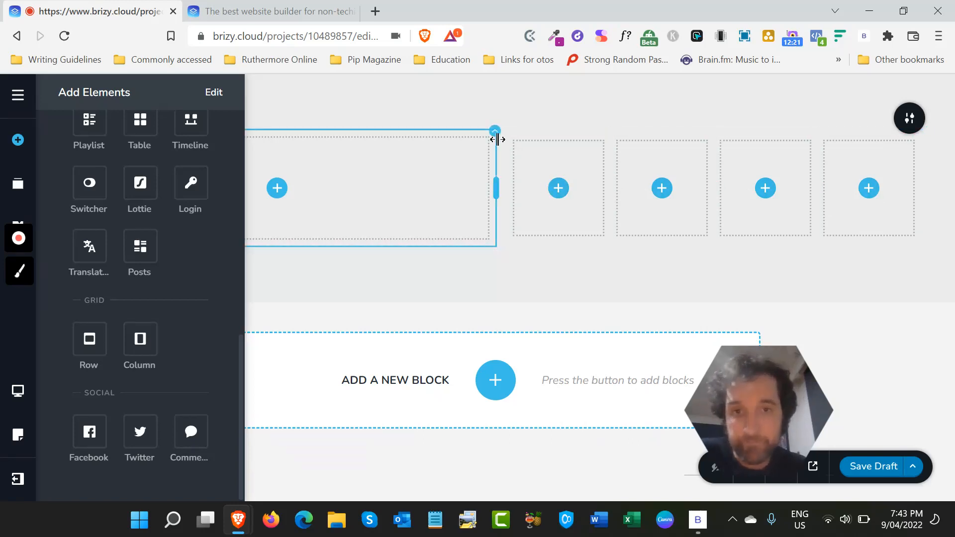
- Duplicate the wide left-hand column and split the copy into two nested columns with a Column element
left_click(495, 133)
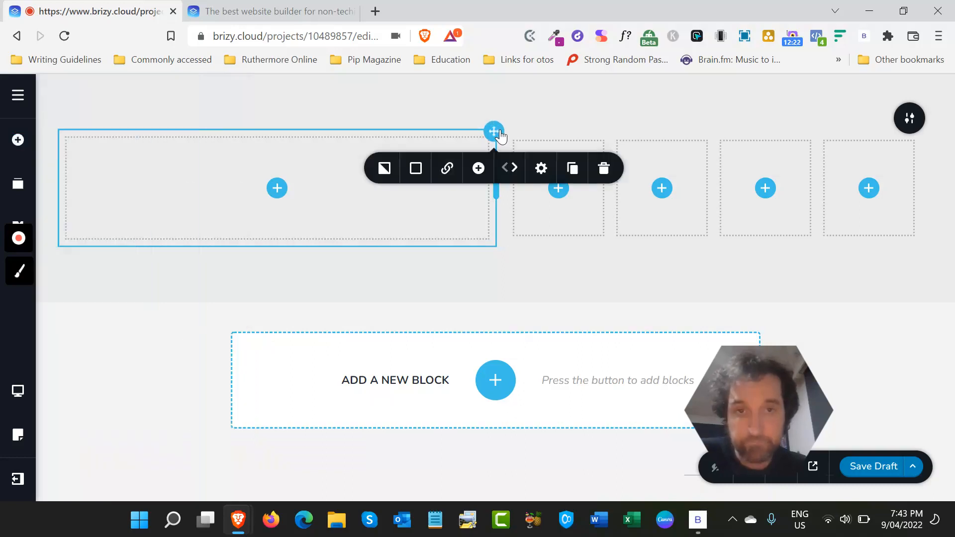
left_click(572, 169)
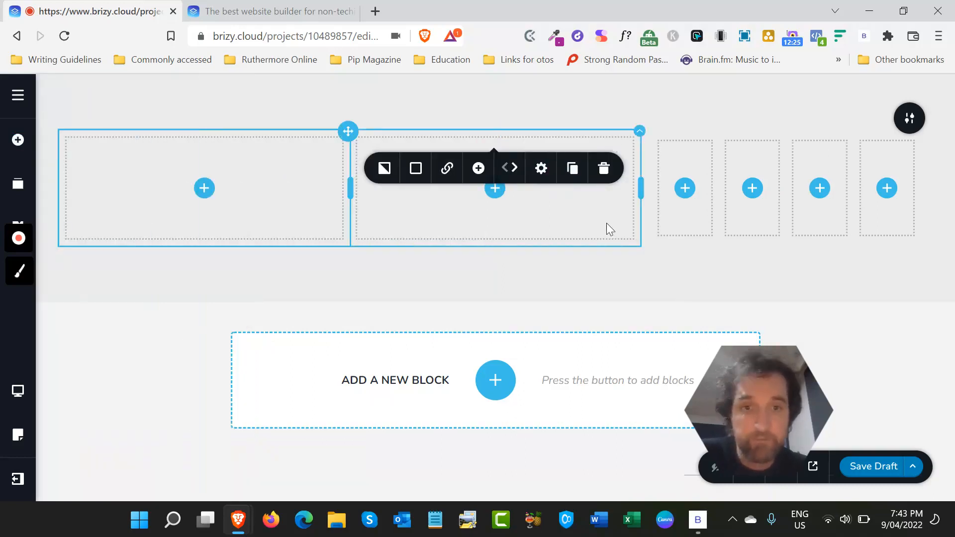
left_click(205, 188)
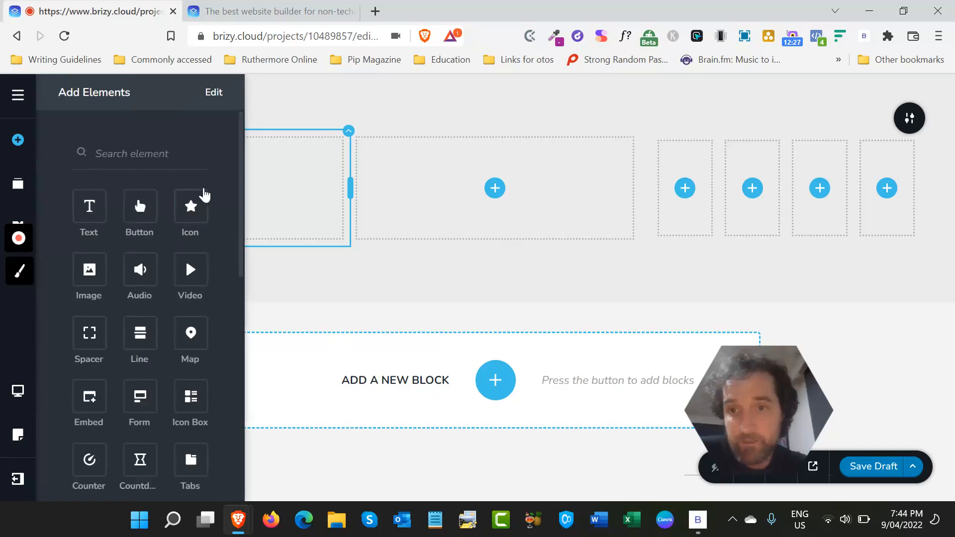
scroll(149, 378, "down", 8)
left_click_drag(142, 440, 488, 188)
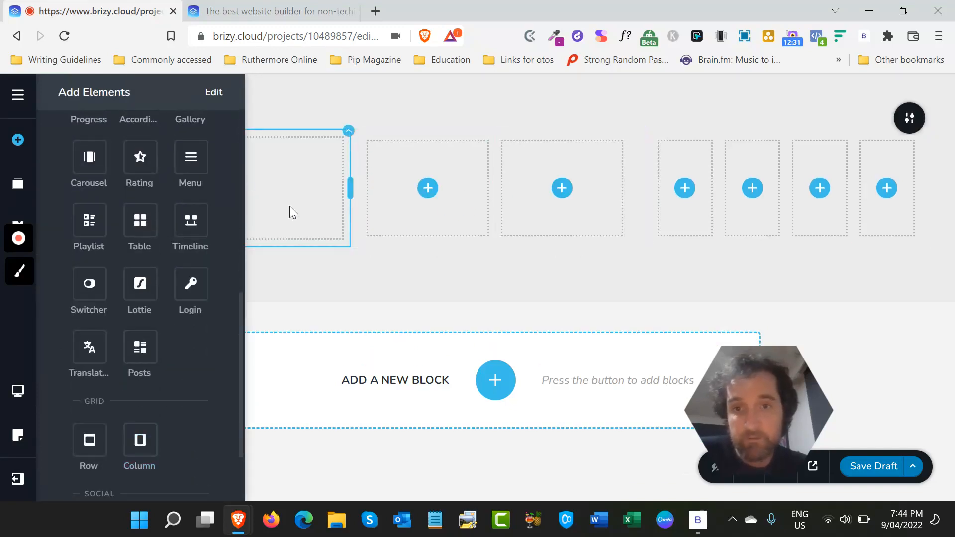
- Delete the middle column that contains the two nested columns
left_click(358, 282)
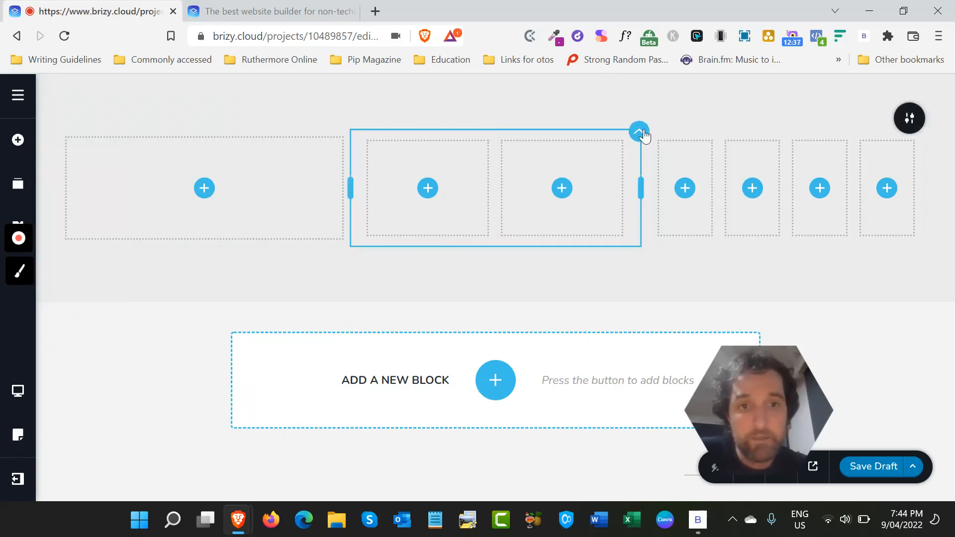
left_click(640, 134)
left_click(745, 172)
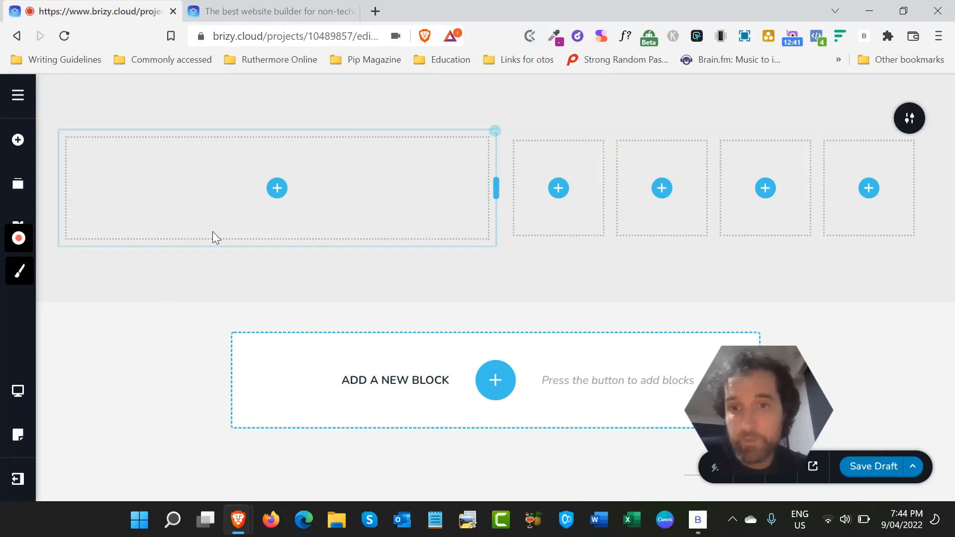
- Add a Text element to the wide empty column and replace its placeholder text with "Heading here"
left_click(277, 188)
left_click_drag(90, 207, 277, 204)
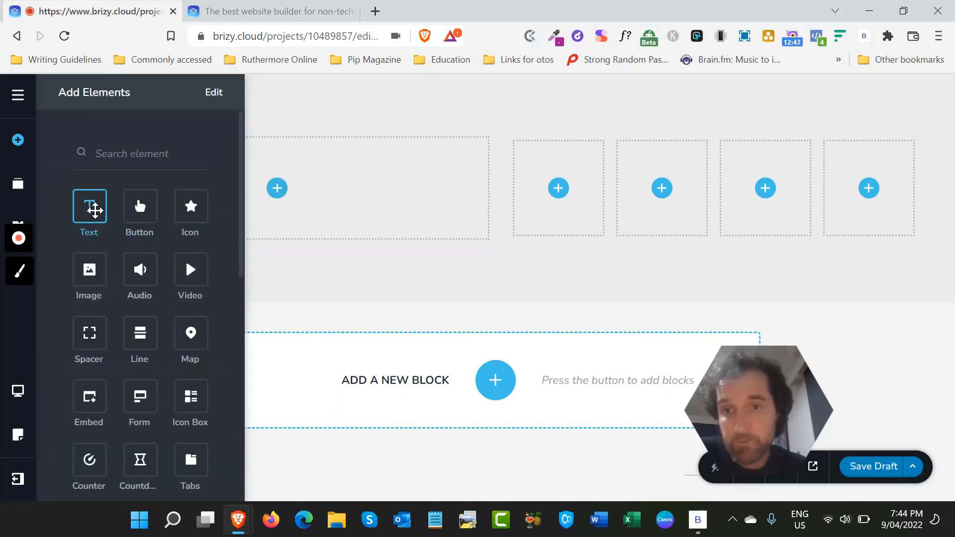
left_click_drag(90, 207, 284, 198)
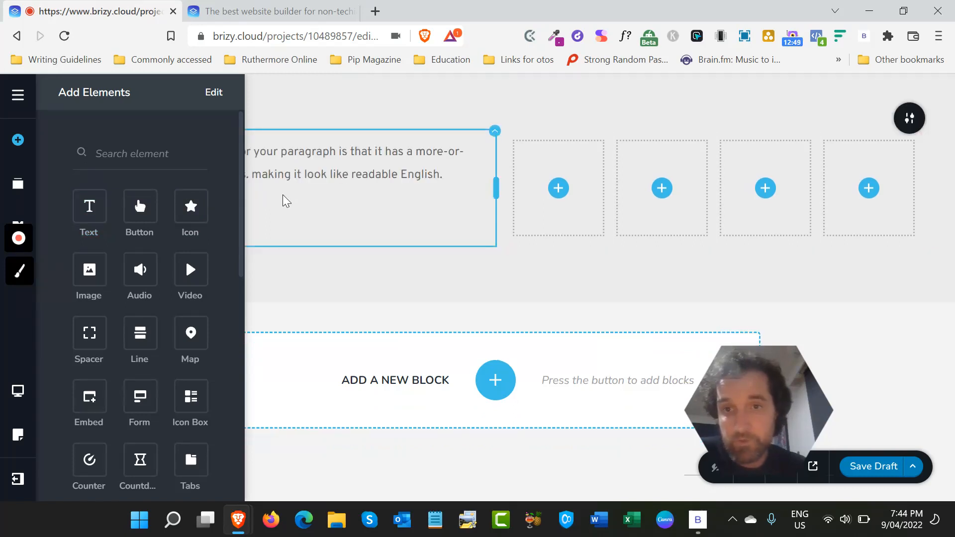
double_click(288, 172)
triple_click(288, 172)
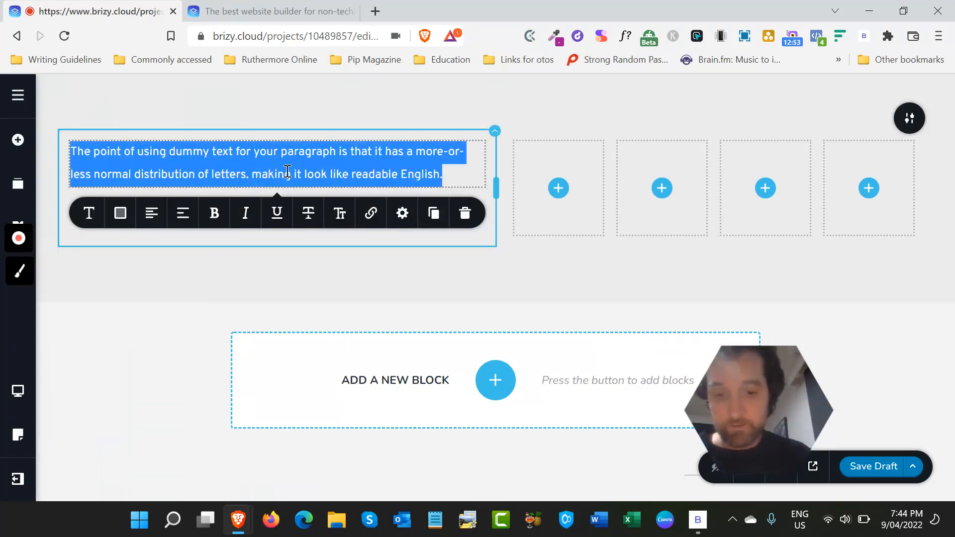
type("Headin")
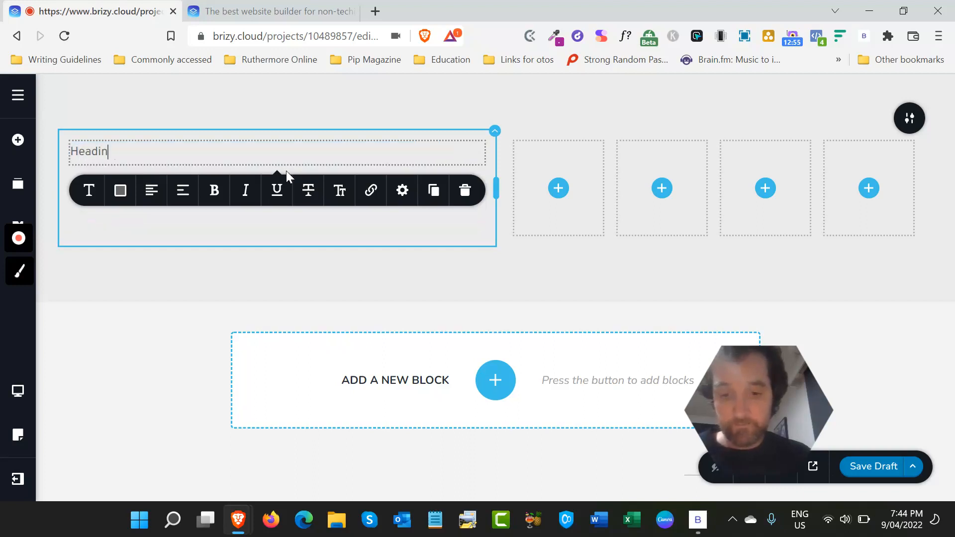
type("g here")
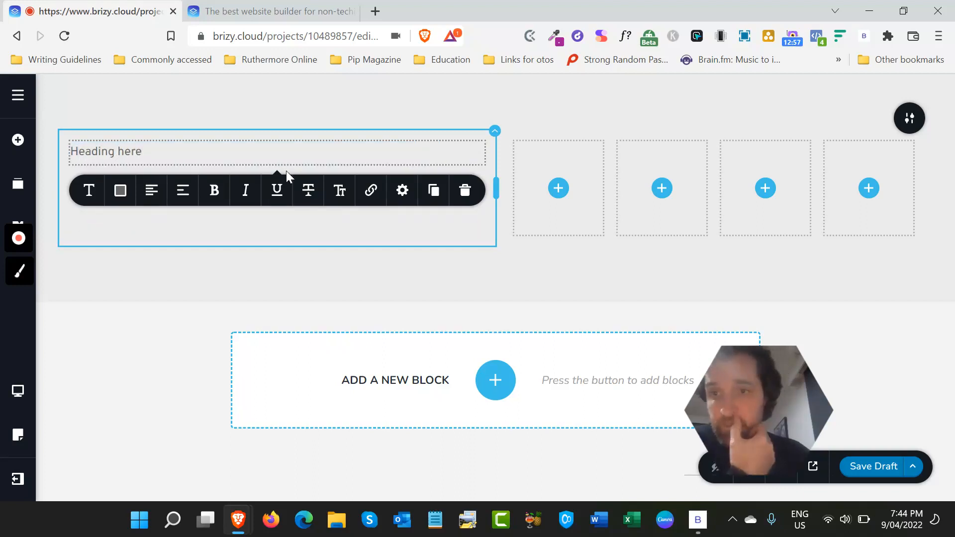
left_click(115, 277)
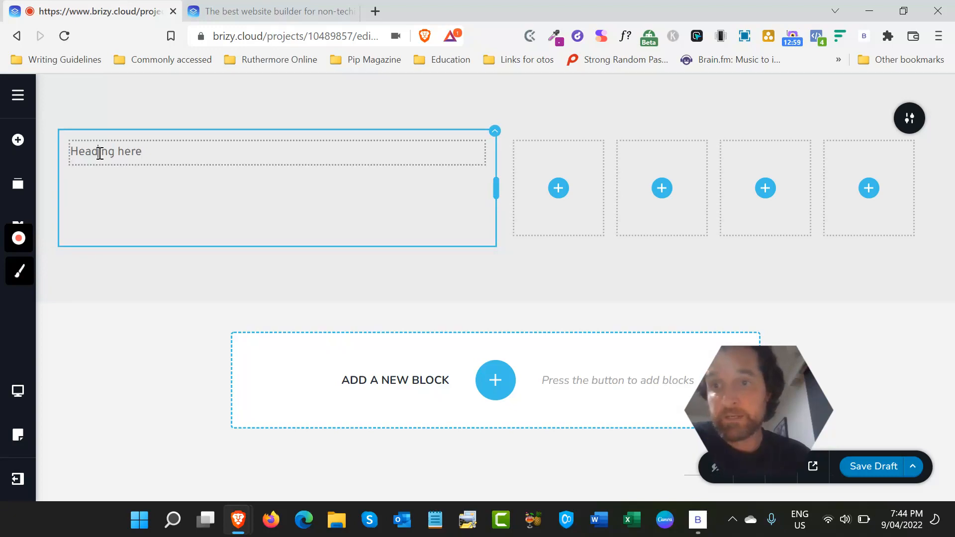
- Apply the Heading 1 typography style to the "Heading here" text
triple_click(99, 151)
left_click(89, 190)
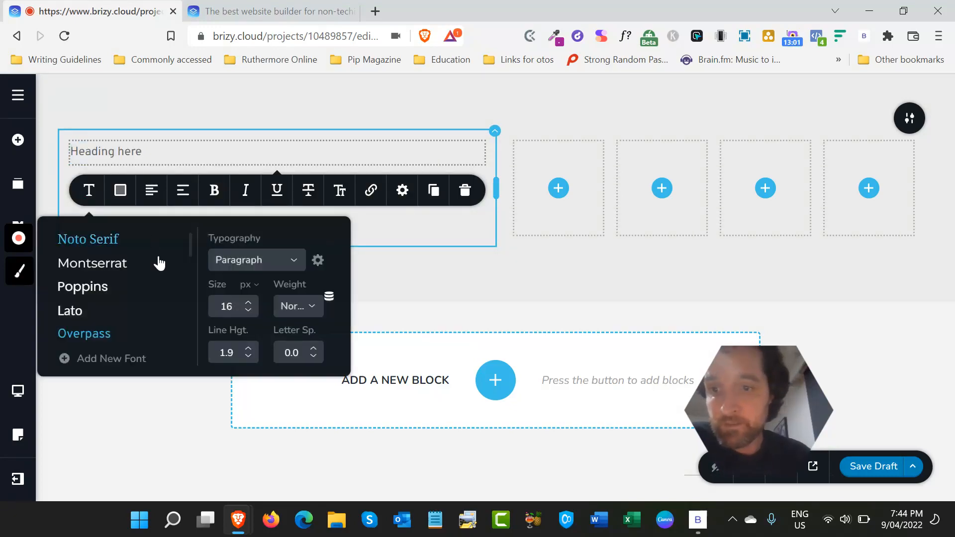
left_click(254, 258)
scroll(237, 344, "down", 1)
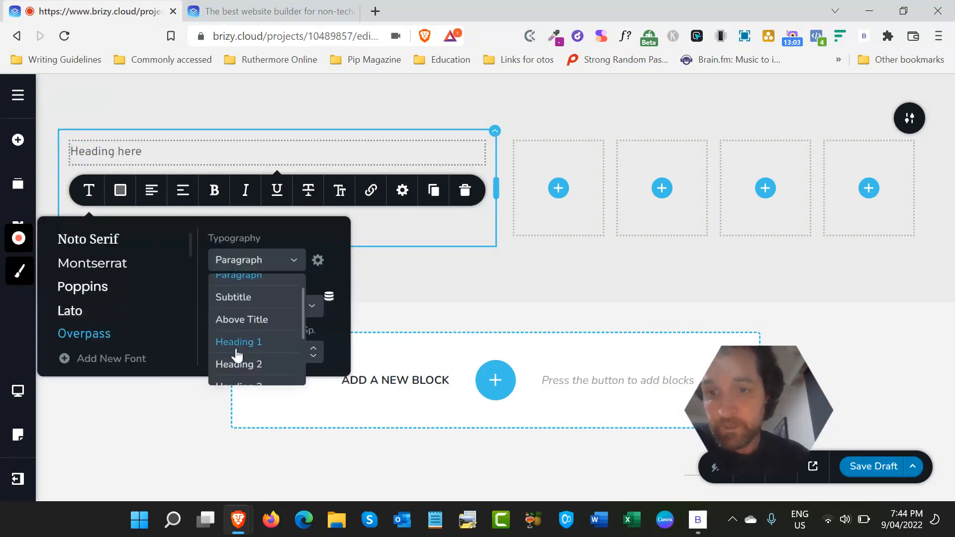
left_click(236, 342)
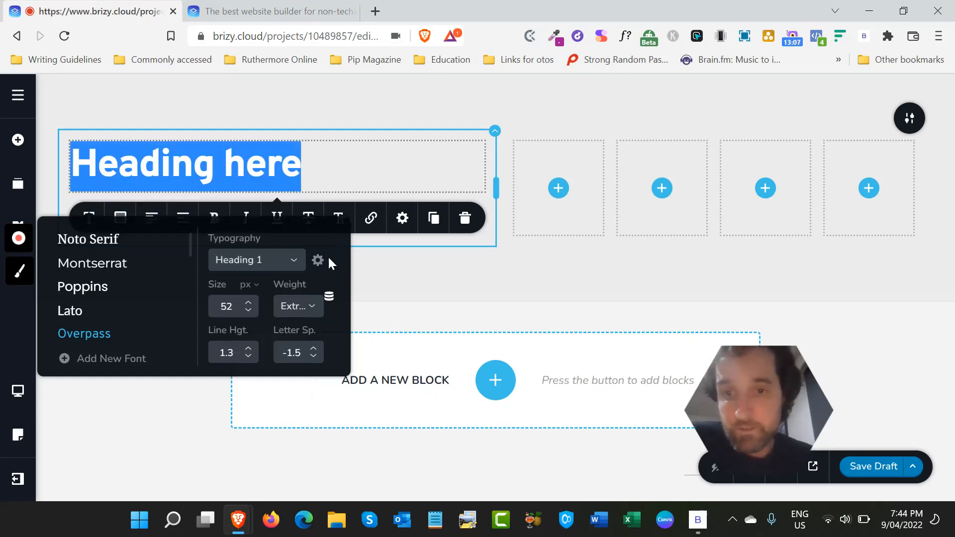
- Examine the global typography styling and the HTML tag options for the heading, leaving them as they are
left_click(316, 262)
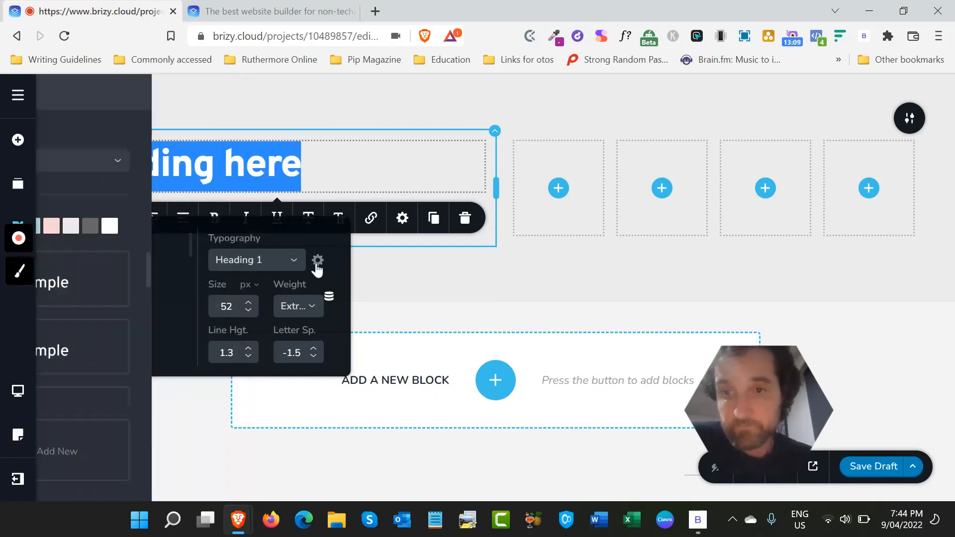
left_click(318, 261)
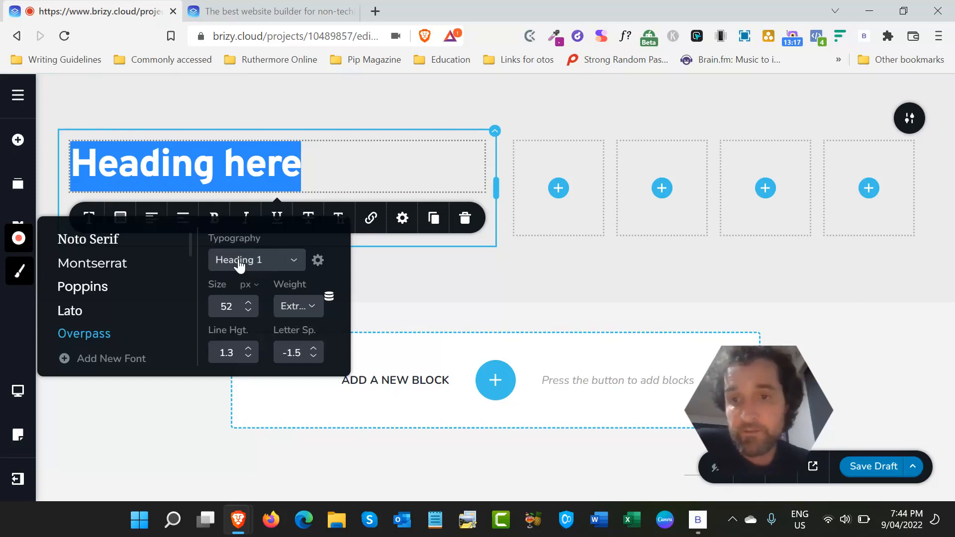
left_click(400, 218)
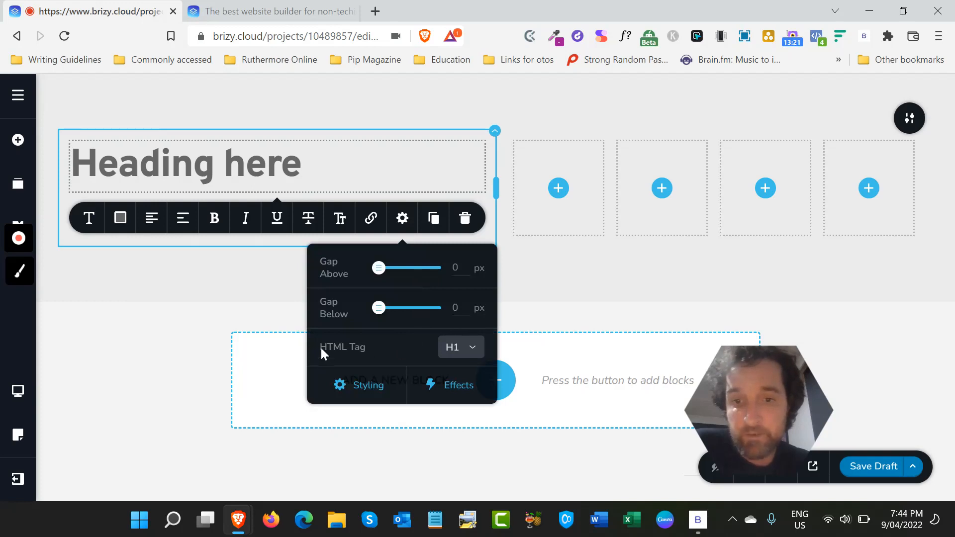
left_click(473, 346)
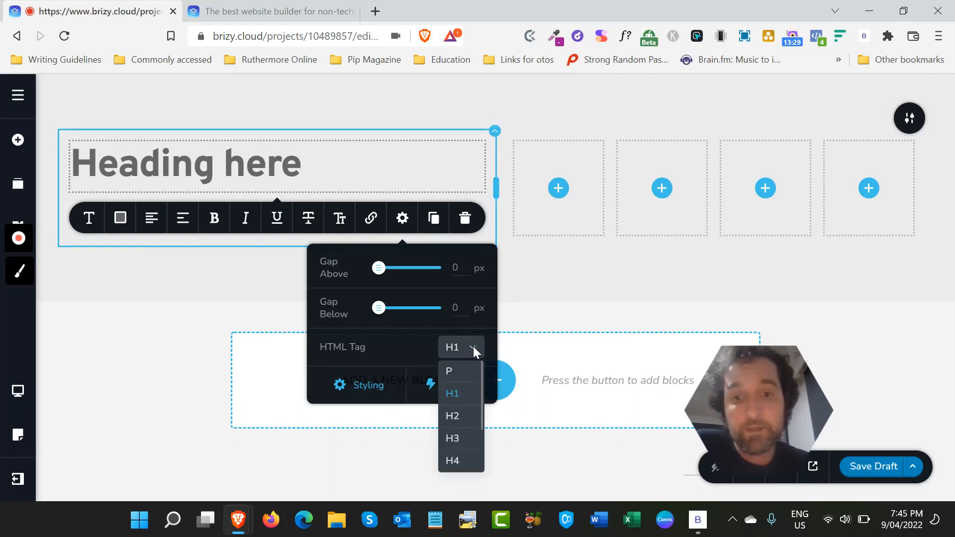
left_click(231, 286)
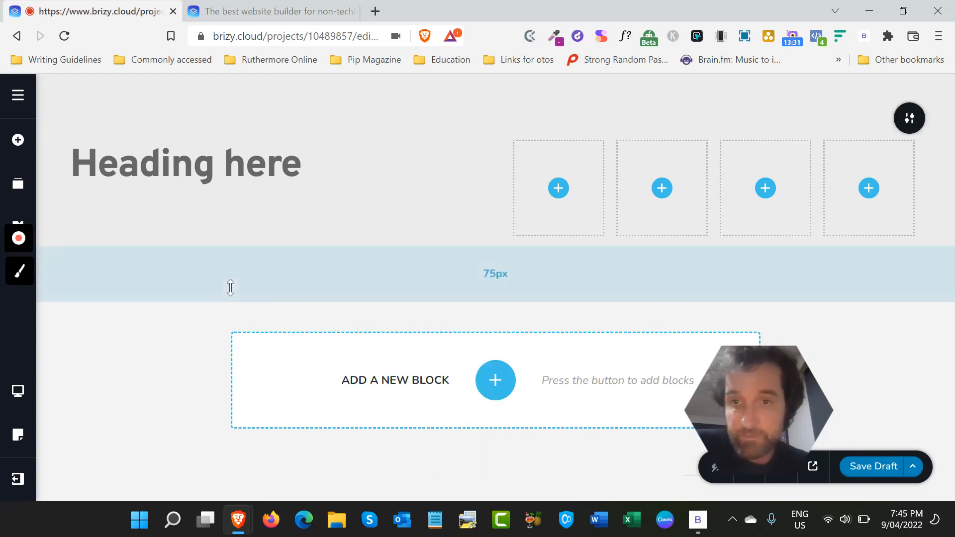
- Center-align the heading and add a Button element below it
triple_click(296, 173)
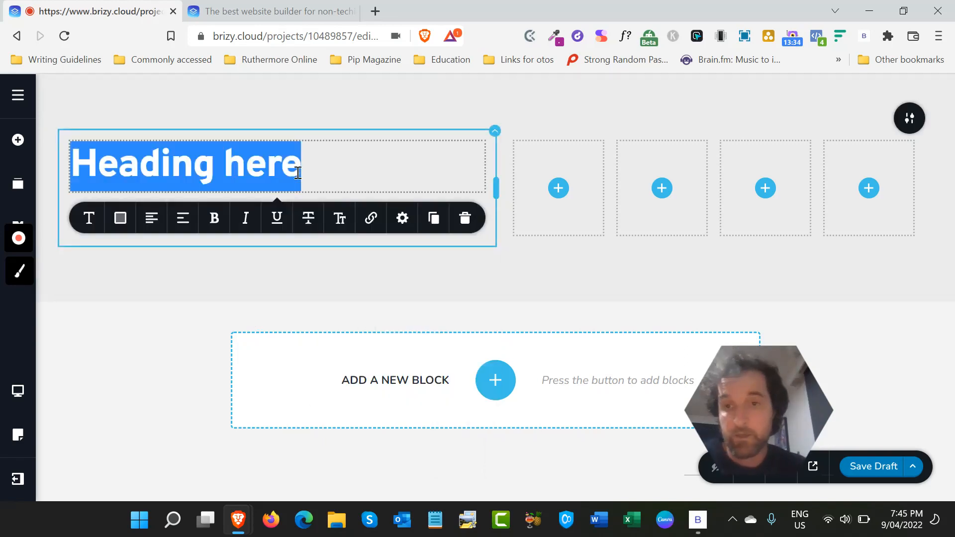
left_click(154, 225)
left_click(153, 259)
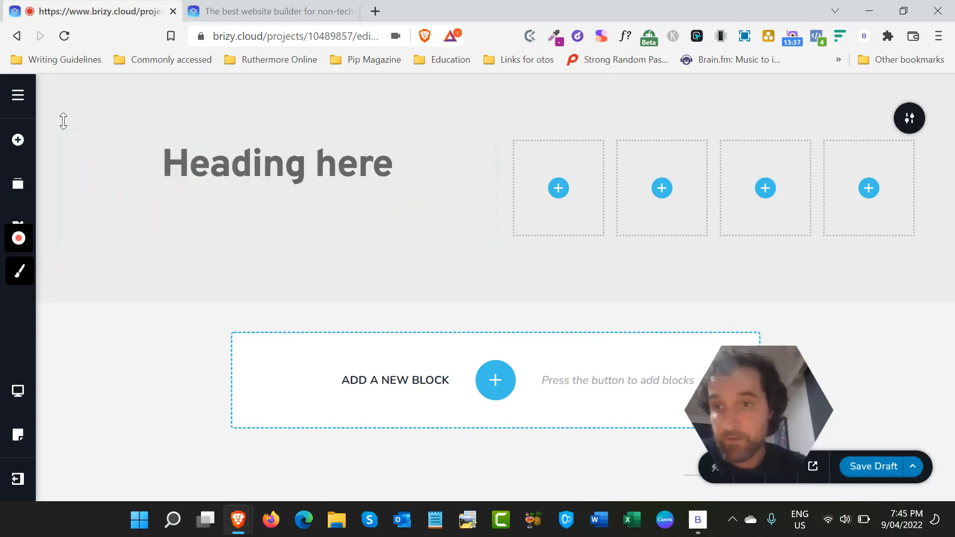
left_click(17, 140)
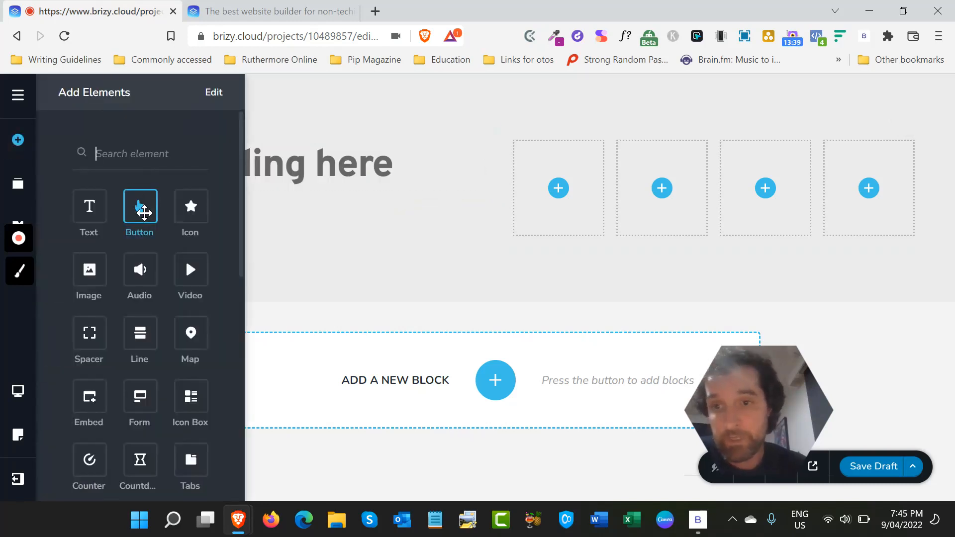
left_click_drag(143, 209, 314, 195)
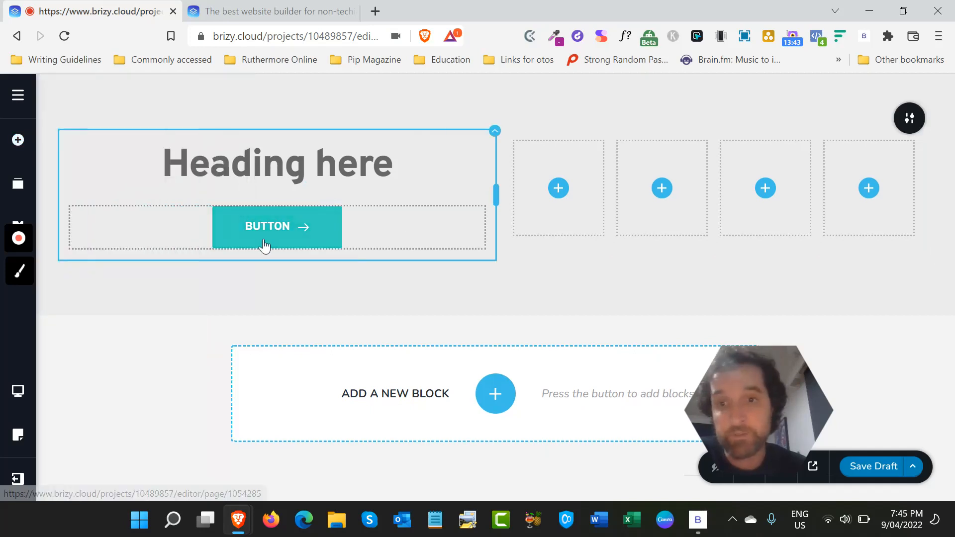
- Change the global palette color used by the button from teal to bright orange, #FF5900
left_click(264, 244)
left_click(230, 276)
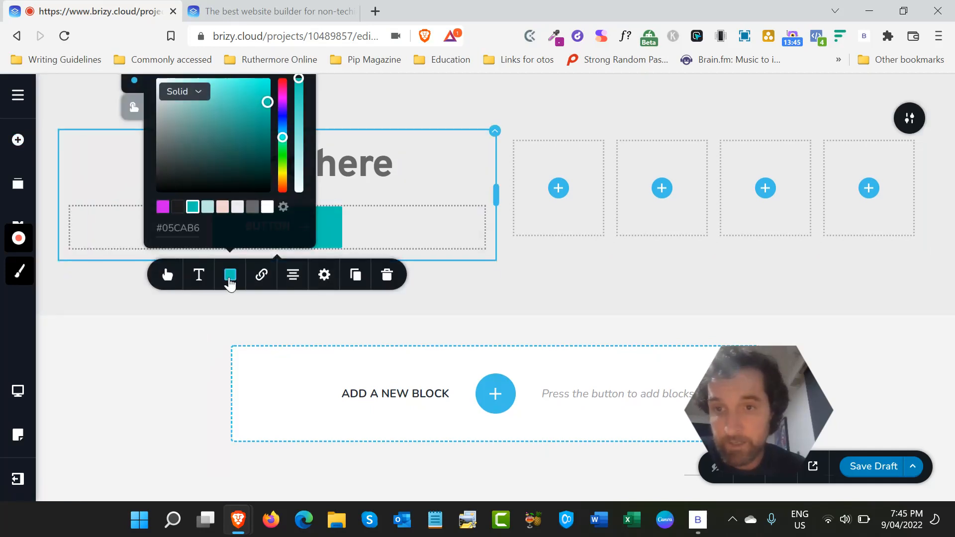
left_click(283, 207)
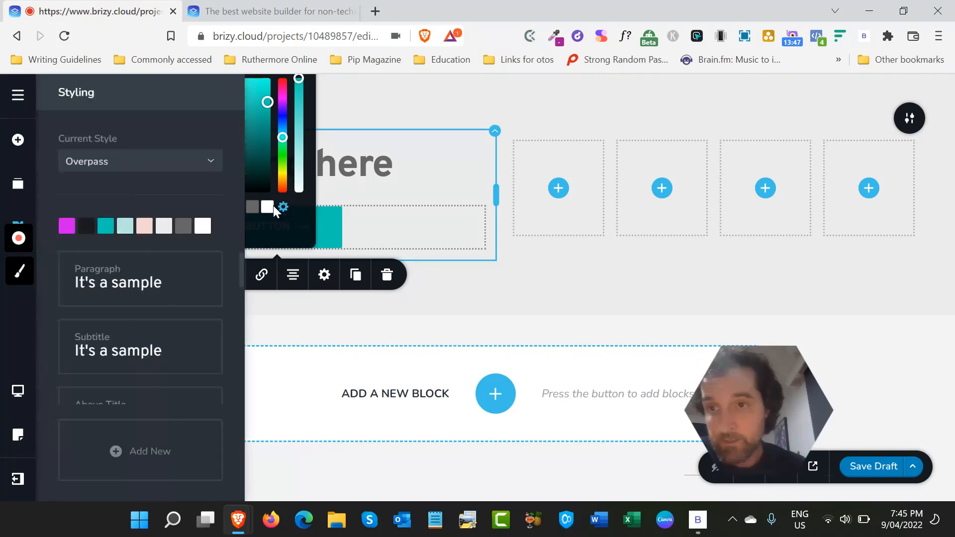
left_click(106, 226)
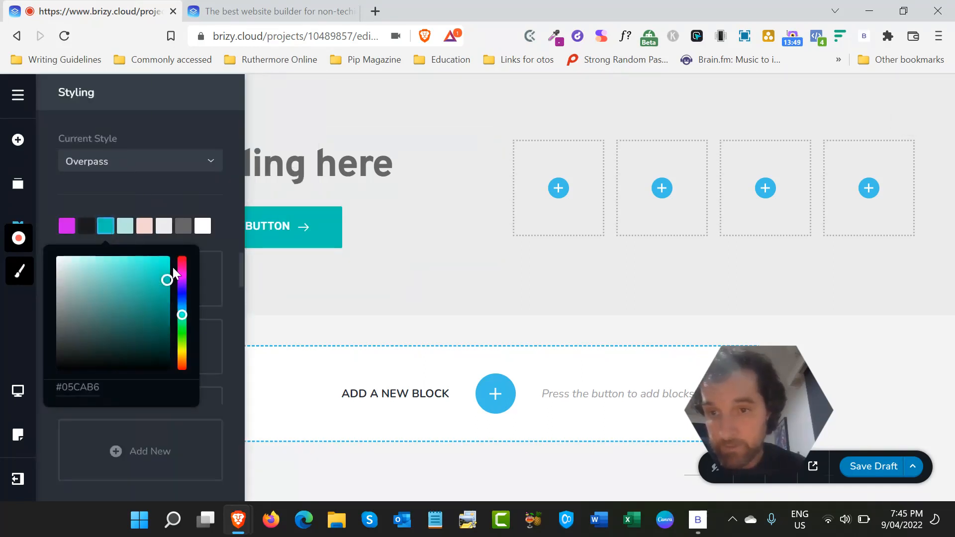
left_click(182, 364)
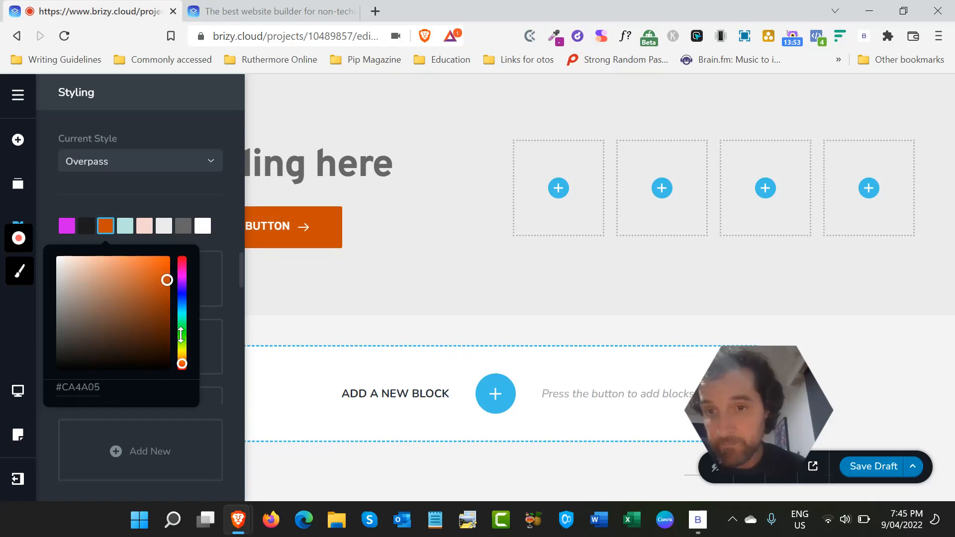
left_click_drag(168, 280, 170, 256)
left_click(324, 278)
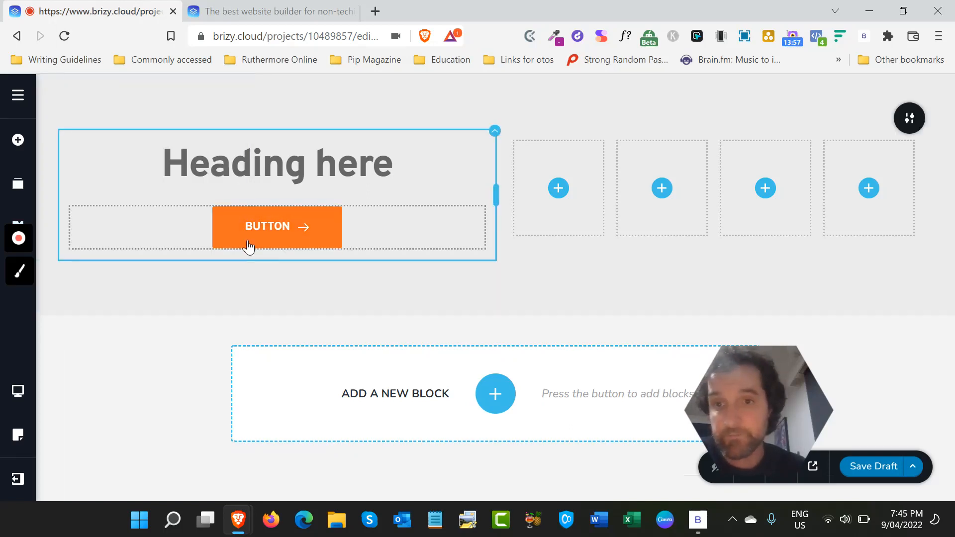
- Check the button's fill color and give the button rounded corners
left_click(222, 237)
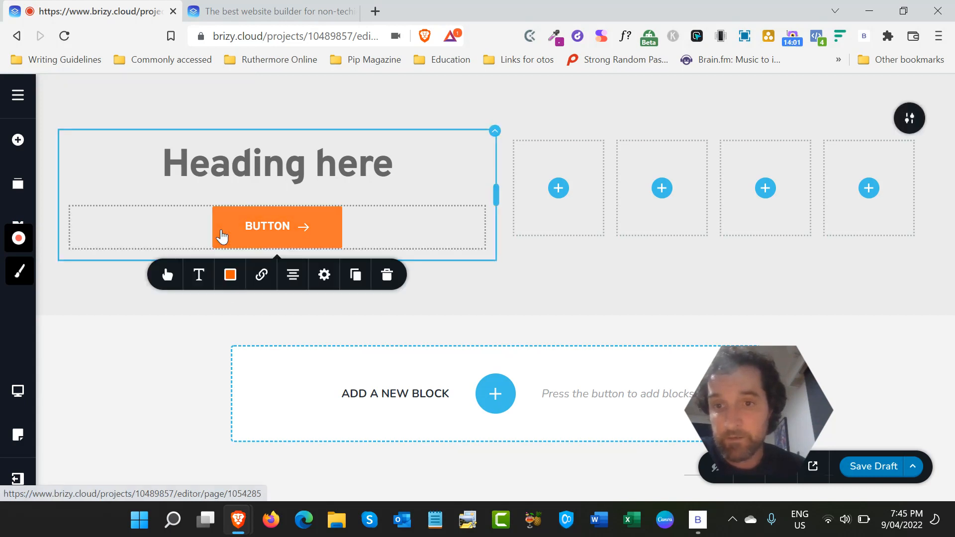
left_click(229, 276)
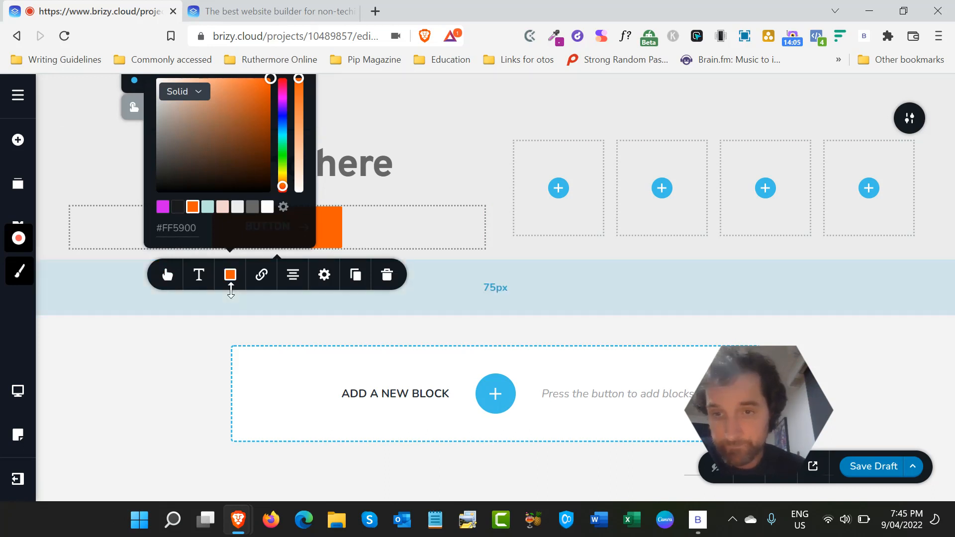
left_click(170, 277)
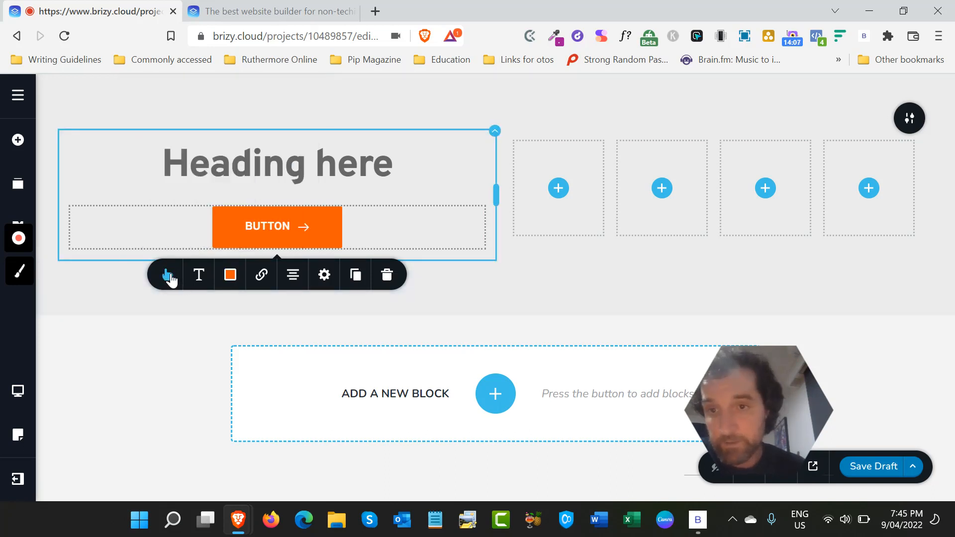
left_click(168, 276)
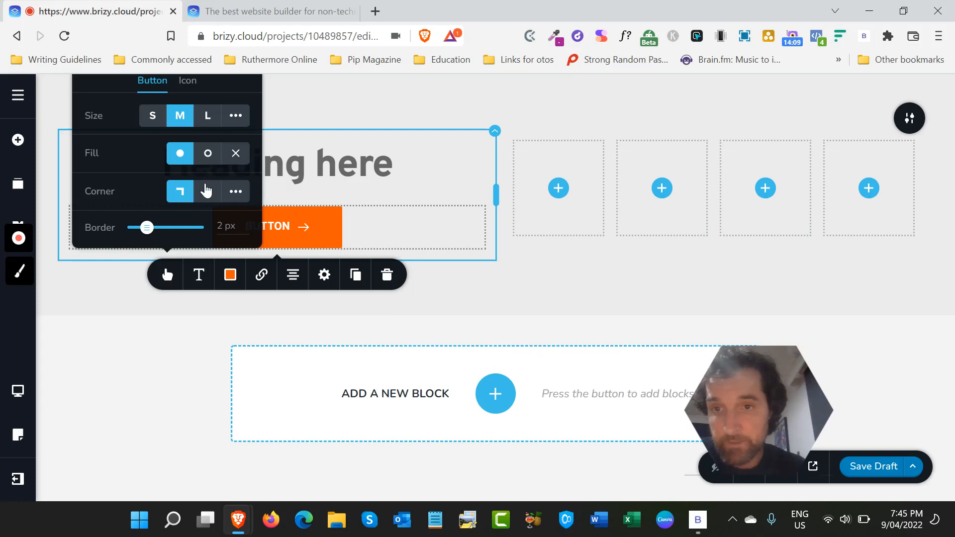
left_click(206, 191)
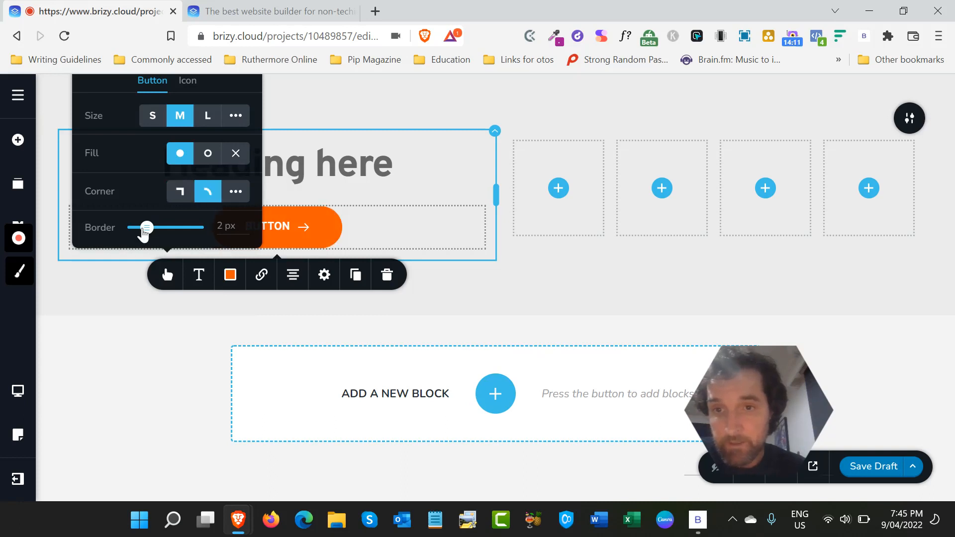
left_click(479, 290)
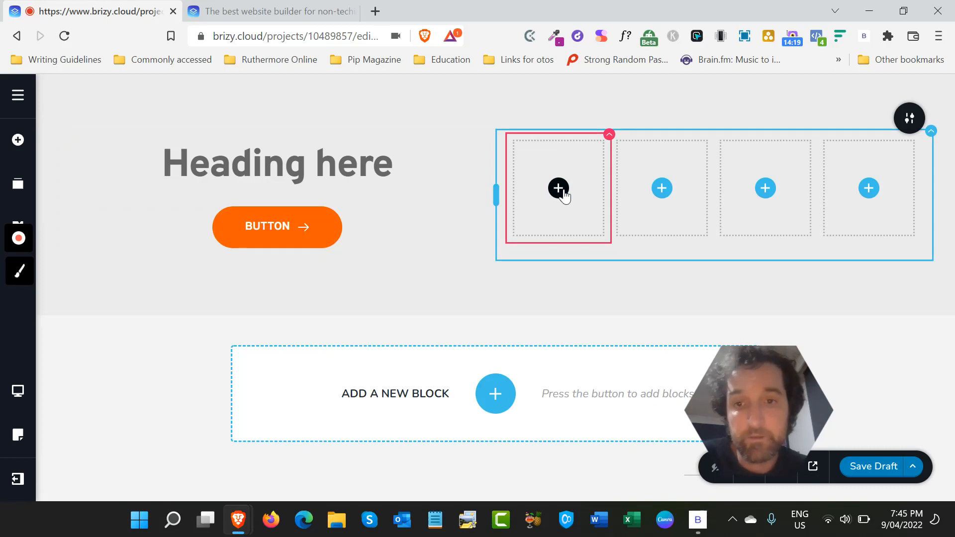
- Add an Image element to the first of the four empty columns and load the Issue 14 Device Mockup file into it
left_click(273, 227)
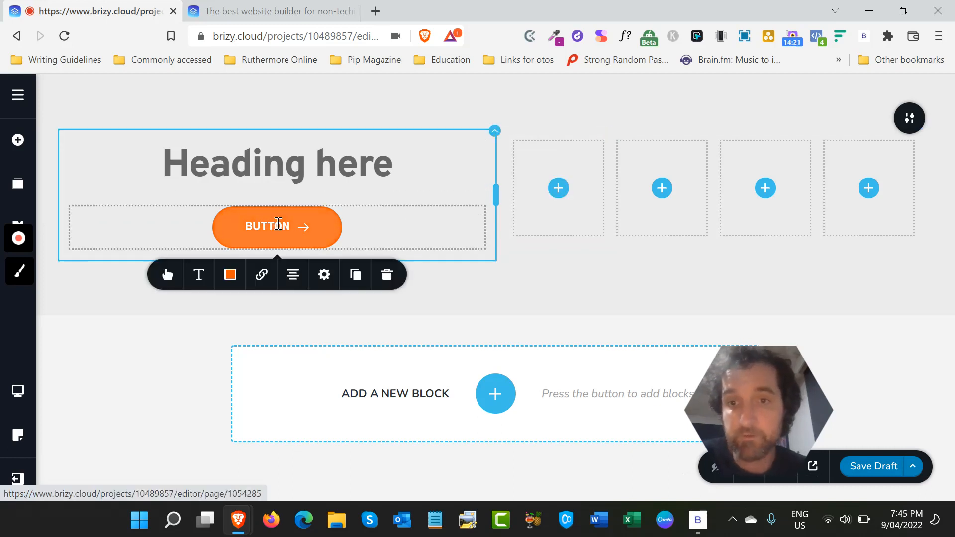
left_click(557, 199)
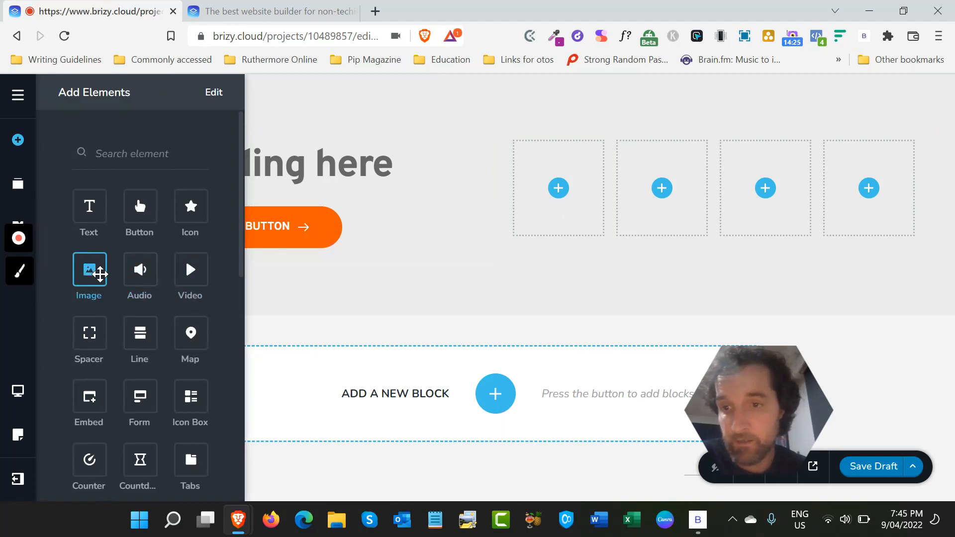
left_click_drag(100, 273, 569, 190)
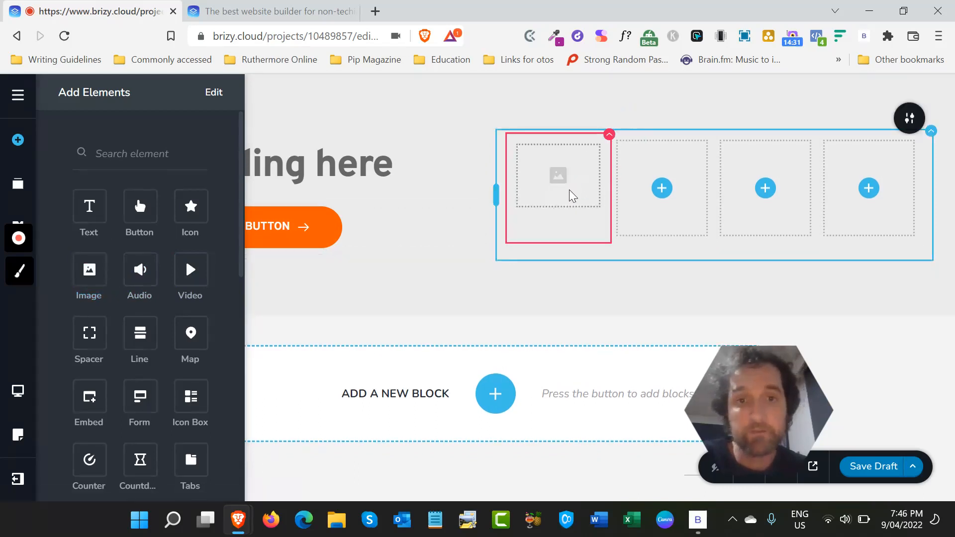
left_click(464, 232)
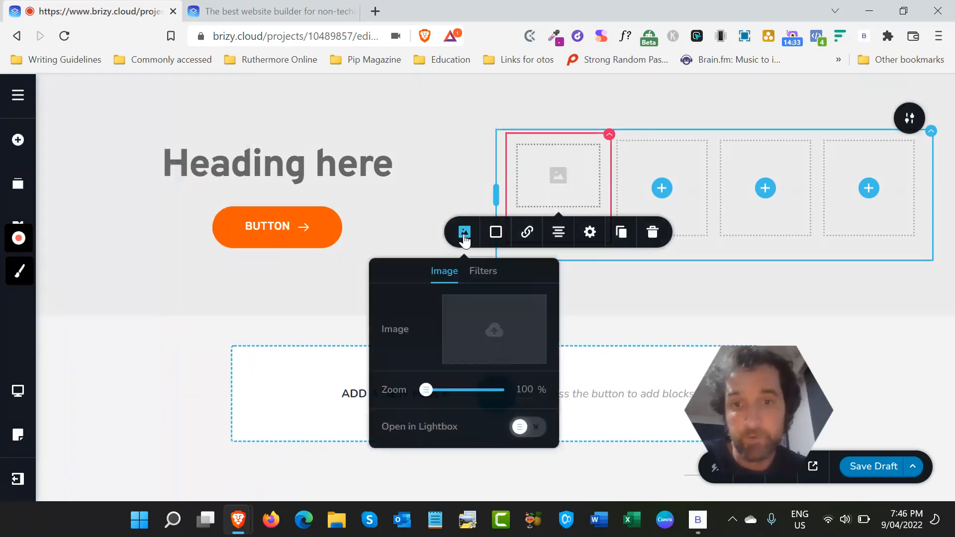
left_click(482, 336)
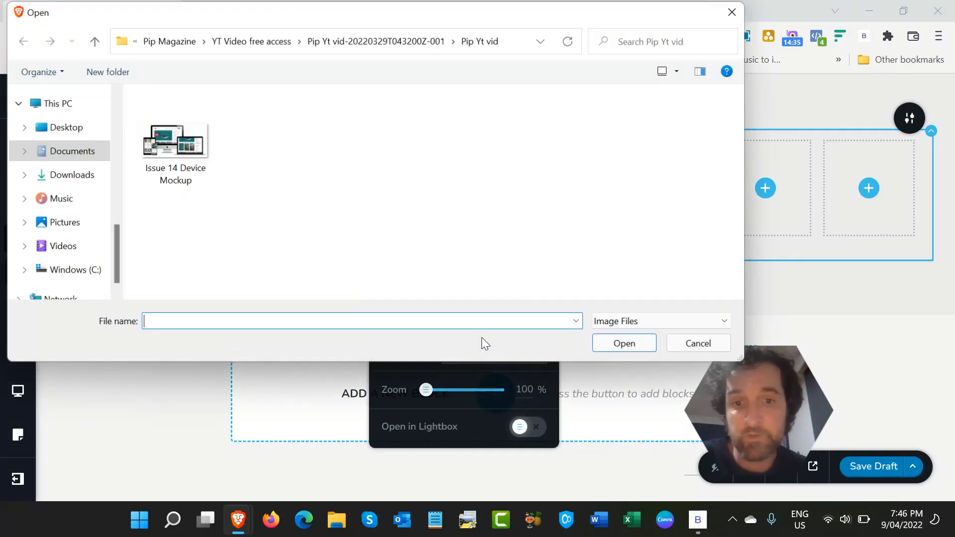
left_click(162, 135)
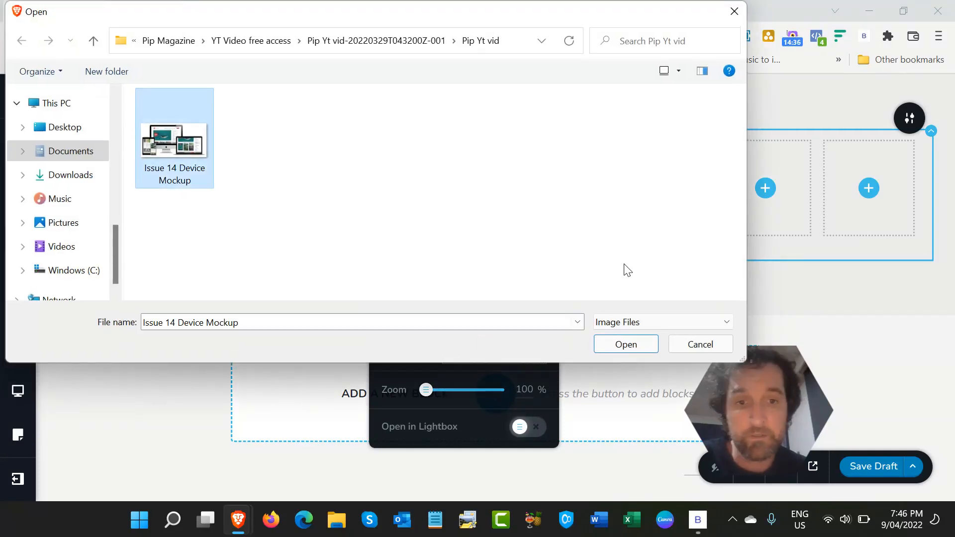
left_click(628, 347)
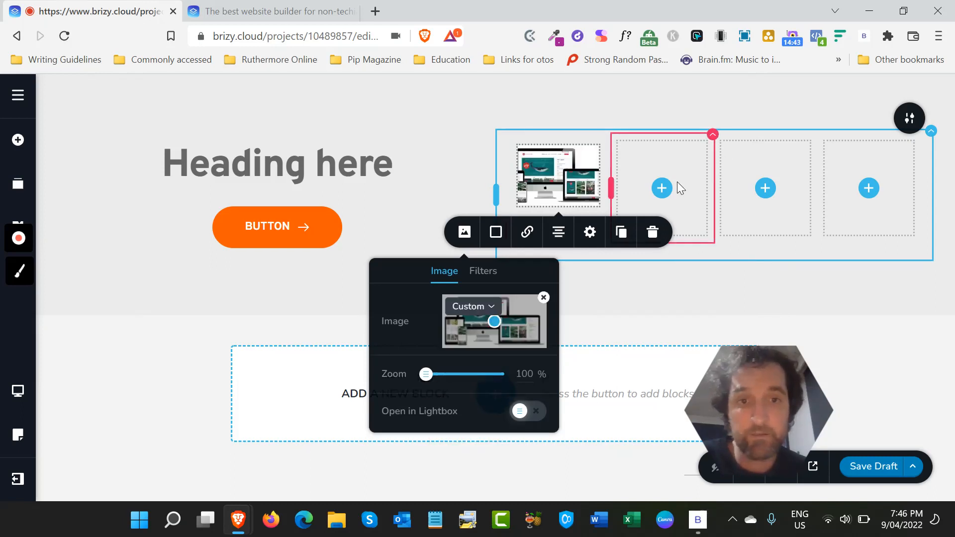
- Add a Video element to the second of the four columns and examine its source types and link field
left_click(663, 188)
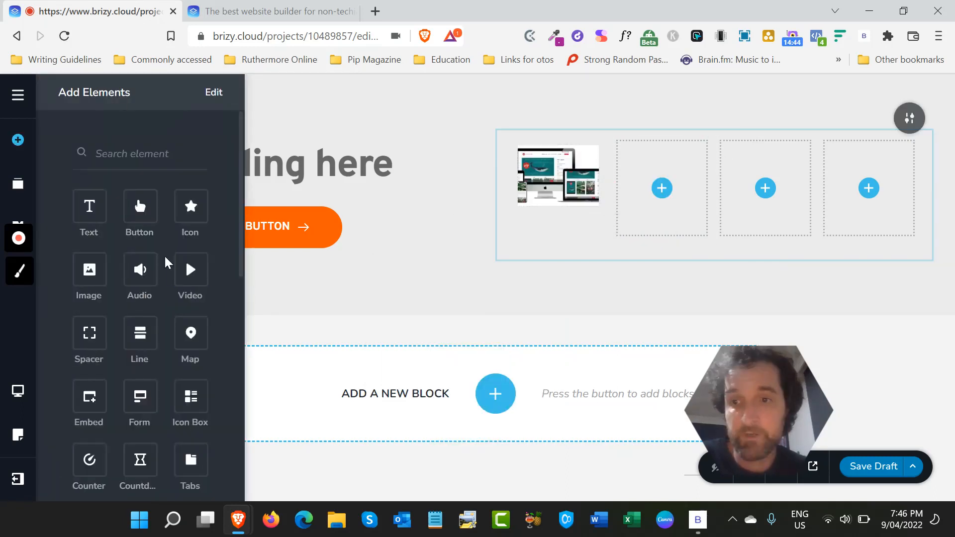
left_click_drag(190, 274, 662, 199)
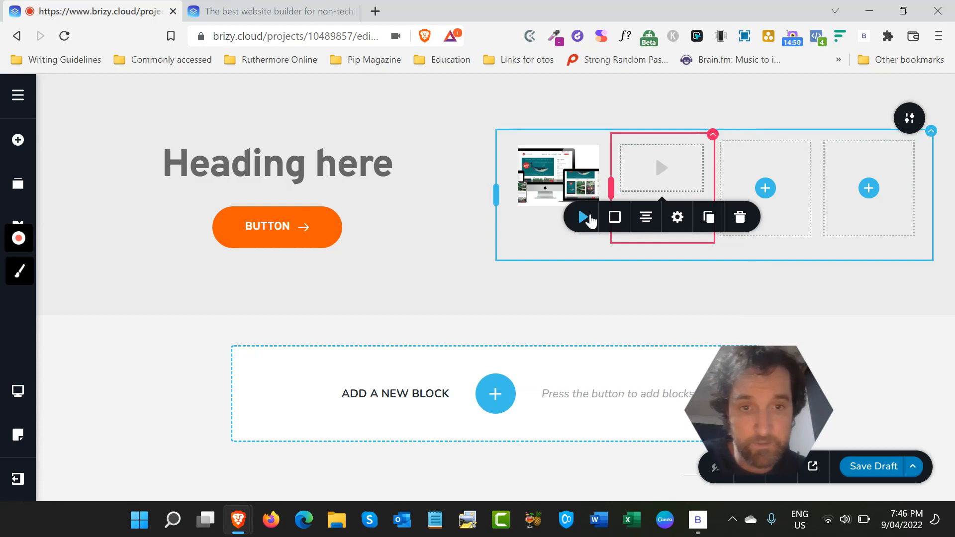
left_click(587, 218)
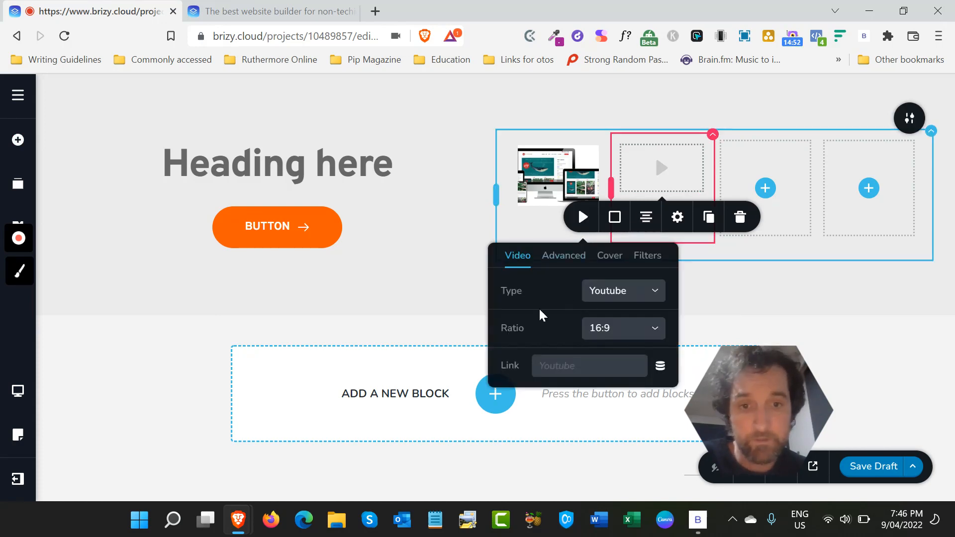
left_click(623, 295)
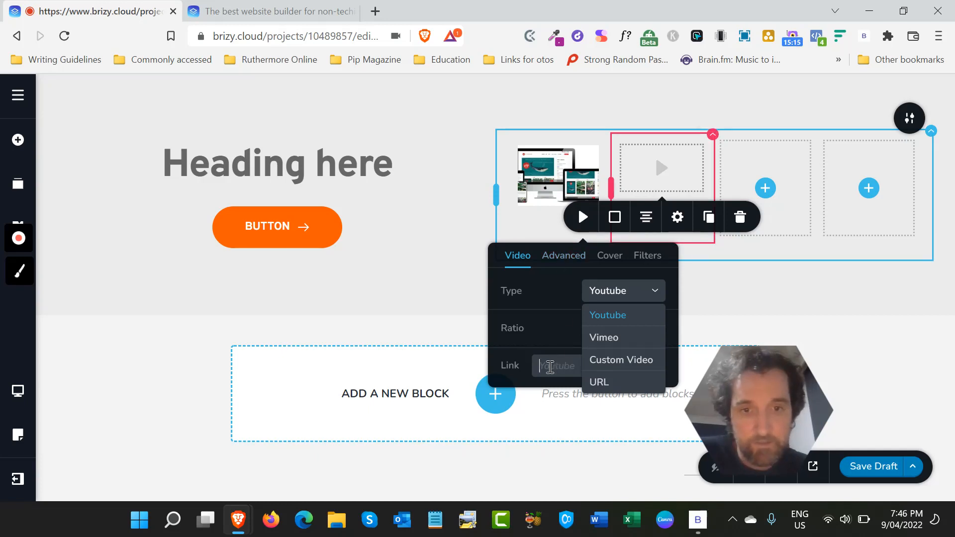
left_click(550, 366)
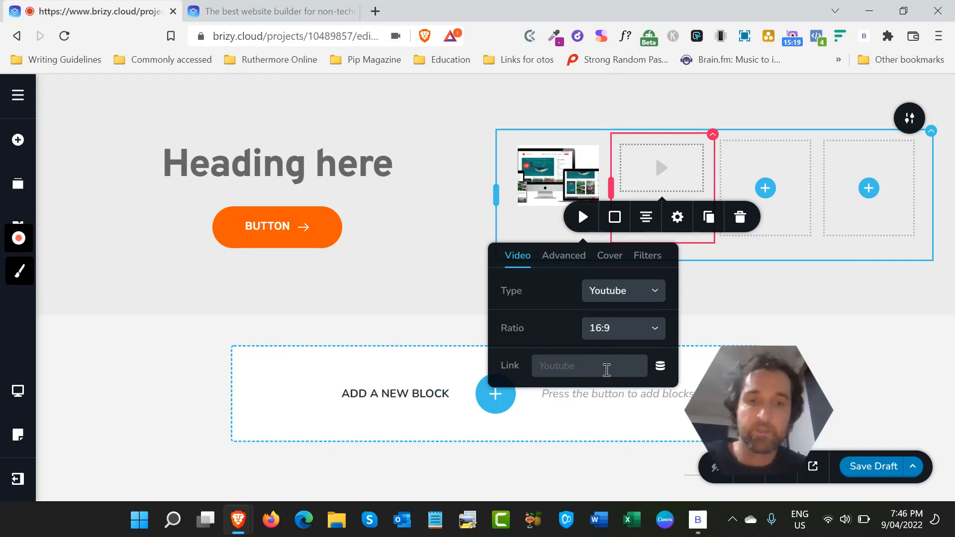
left_click(815, 249)
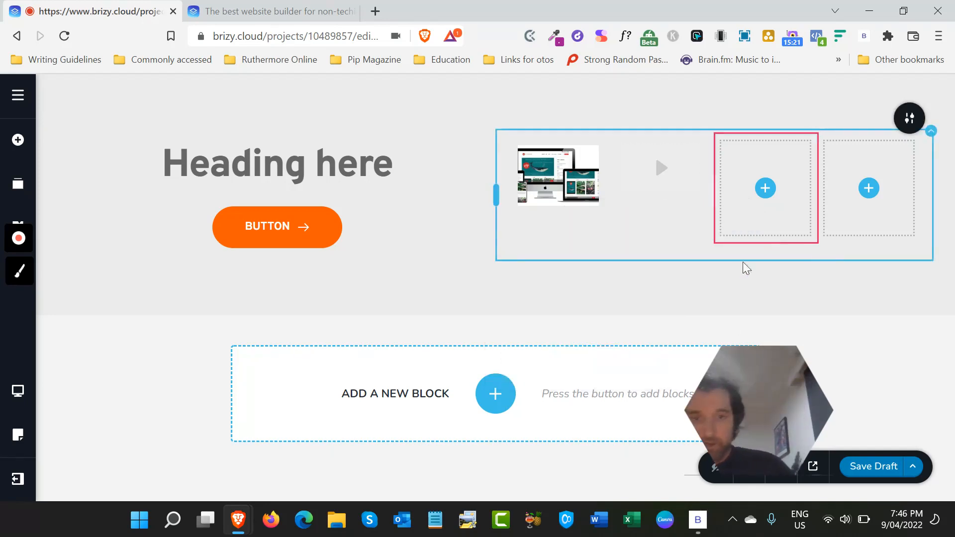